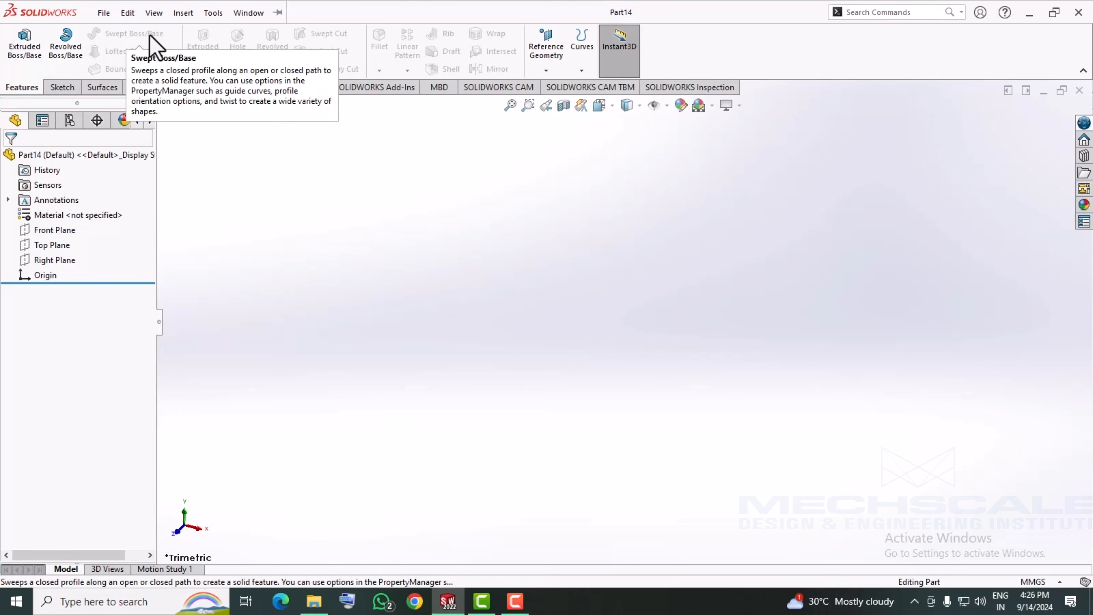
Step: On the Front Plane, sketch a vertical line about 76 mm up from the origin and a horizontal line about 78 mm from its upper end
{"action": "right_click", "coordinate": [66, 231]}
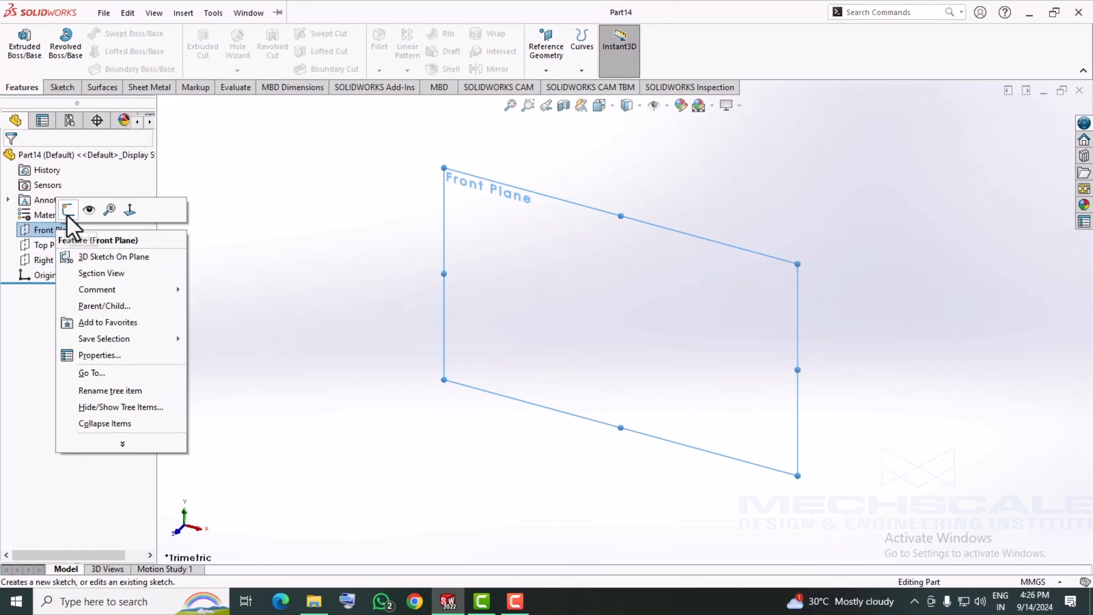
{"action": "left_click", "coordinate": [67, 211]}
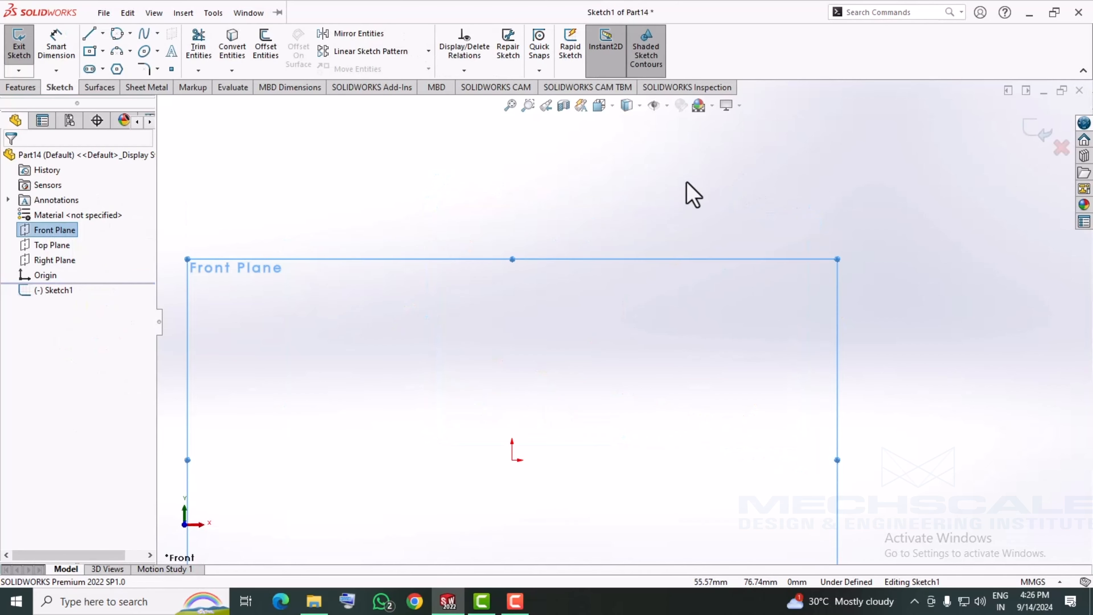
{"action": "left_click", "coordinate": [90, 33]}
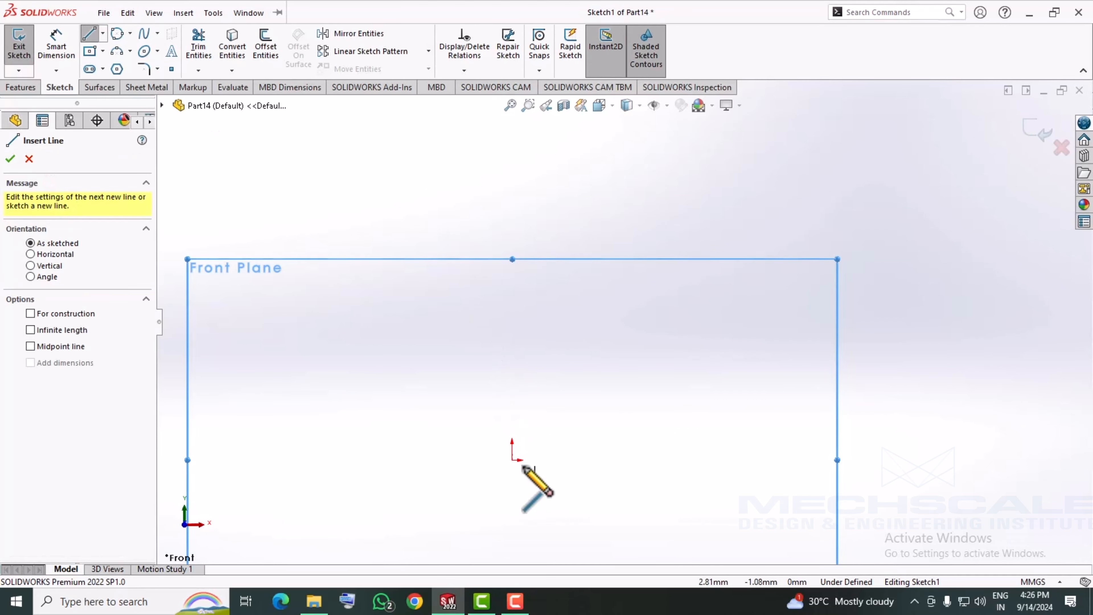
{"action": "left_click", "coordinate": [512, 459]}
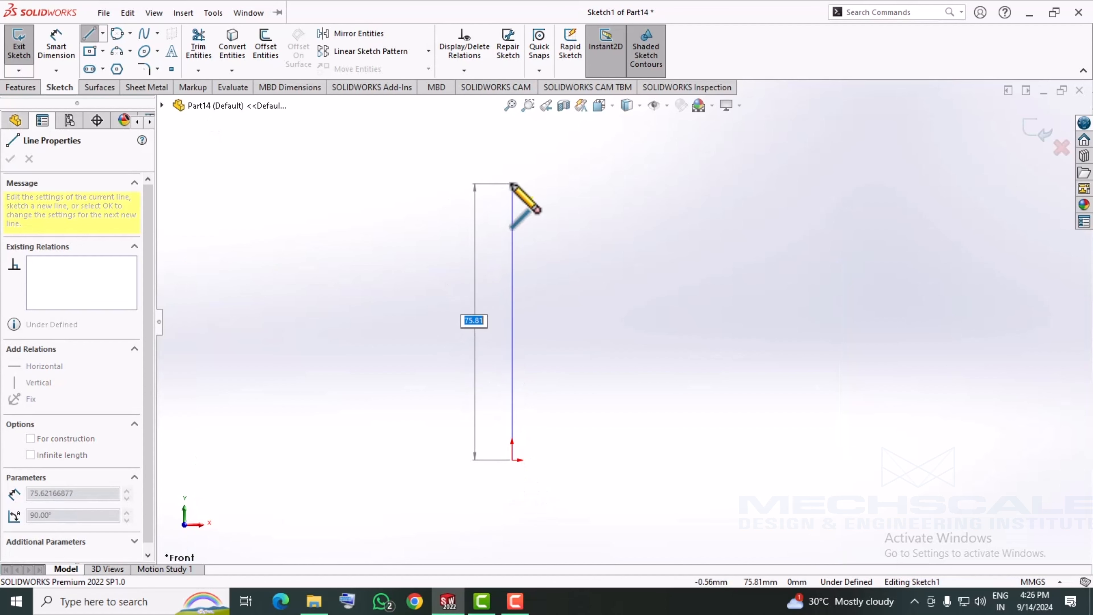
{"action": "left_click", "coordinate": [512, 183]}
{"action": "left_click", "coordinate": [797, 183]}
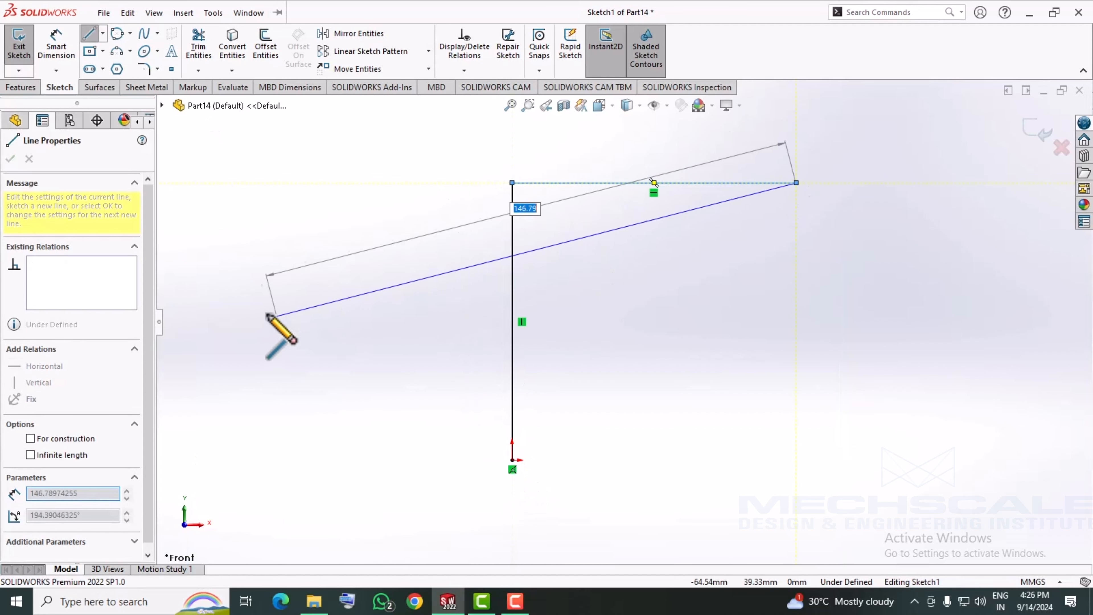
{"action": "right_click", "coordinate": [269, 317]}
{"action": "left_click", "coordinate": [288, 324]}
Step: Round the corner between the two path lines with a 25 mm sketch fillet and exit the sketch
{"action": "left_click", "coordinate": [144, 69]}
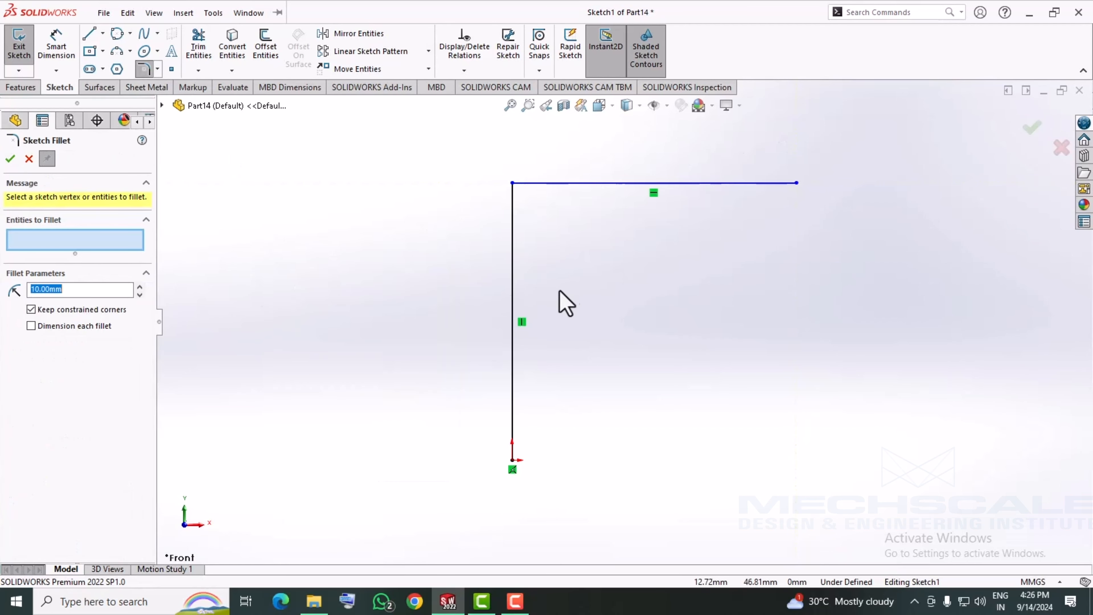
{"action": "left_click", "coordinate": [513, 247]}
{"action": "left_click", "coordinate": [555, 184]}
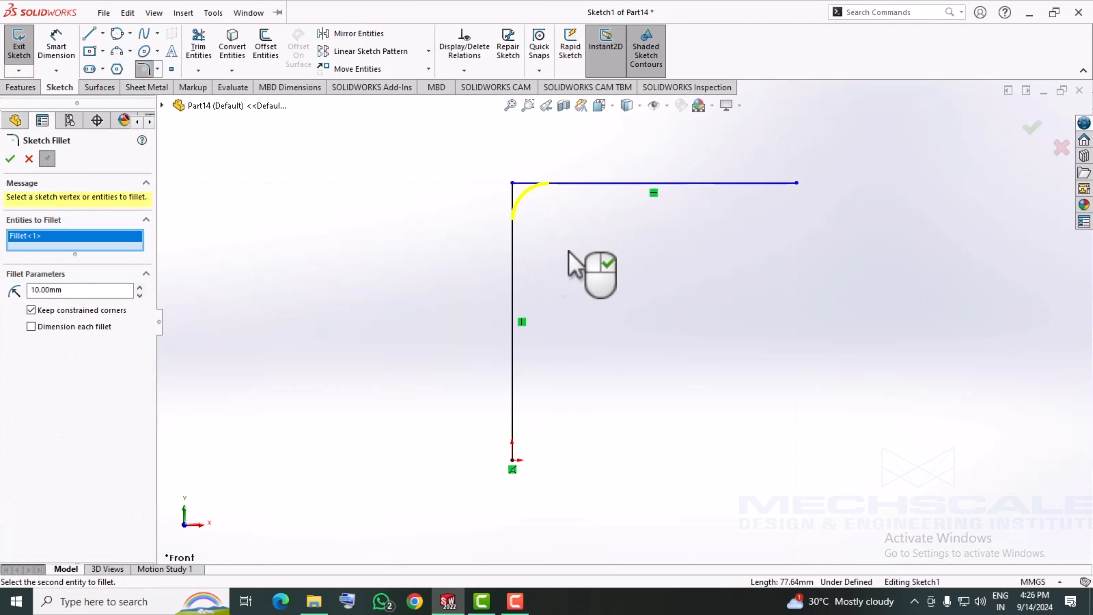
{"action": "left_click", "coordinate": [41, 290]}
{"action": "type", "text": "2"}
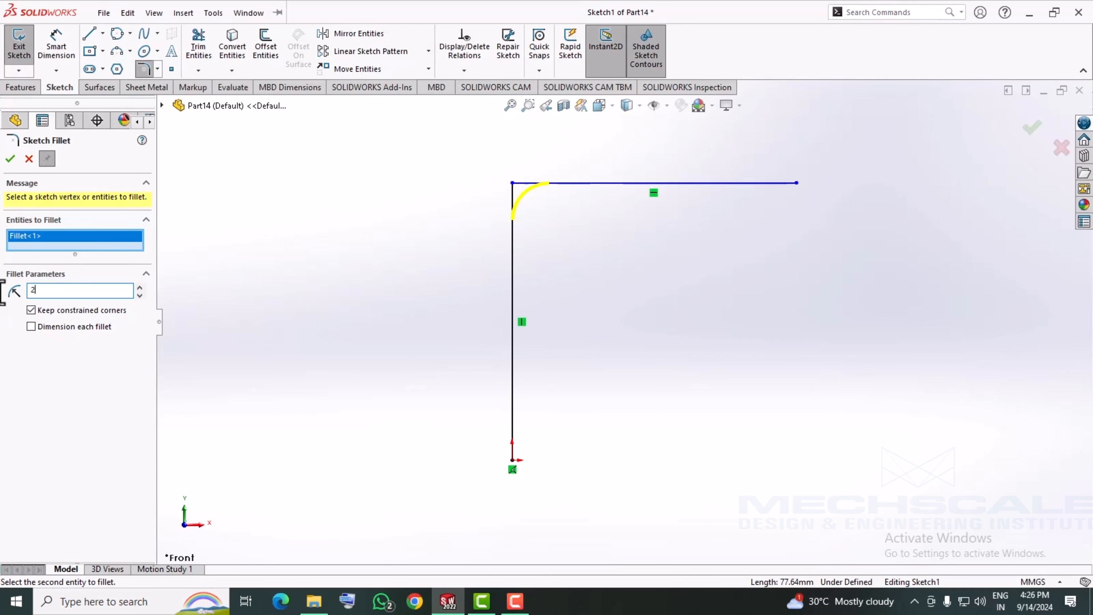
{"action": "type", "text": "5"}
{"action": "key", "text": "Return"}
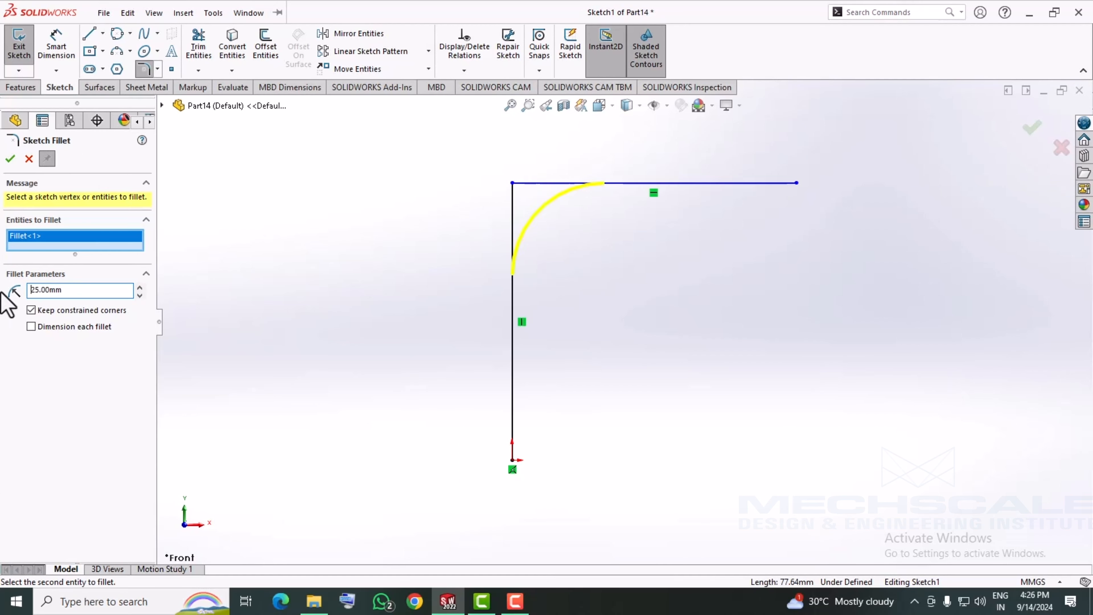
{"action": "left_click", "coordinate": [10, 159]}
{"action": "mouse_move", "coordinate": [403, 305]}
{"action": "middle_mouse_down"}
{"action": "mouse_move", "coordinate": [276, 325]}
{"action": "mouse_move", "coordinate": [674, 265]}
{"action": "middle_mouse_up"}
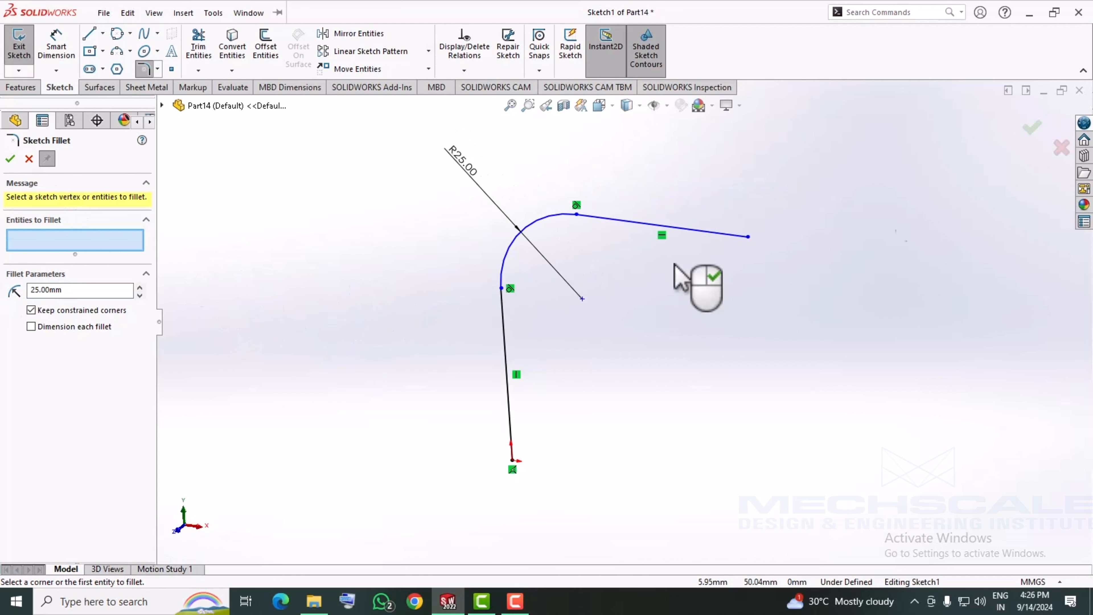
{"action": "left_click", "coordinate": [1032, 128]}
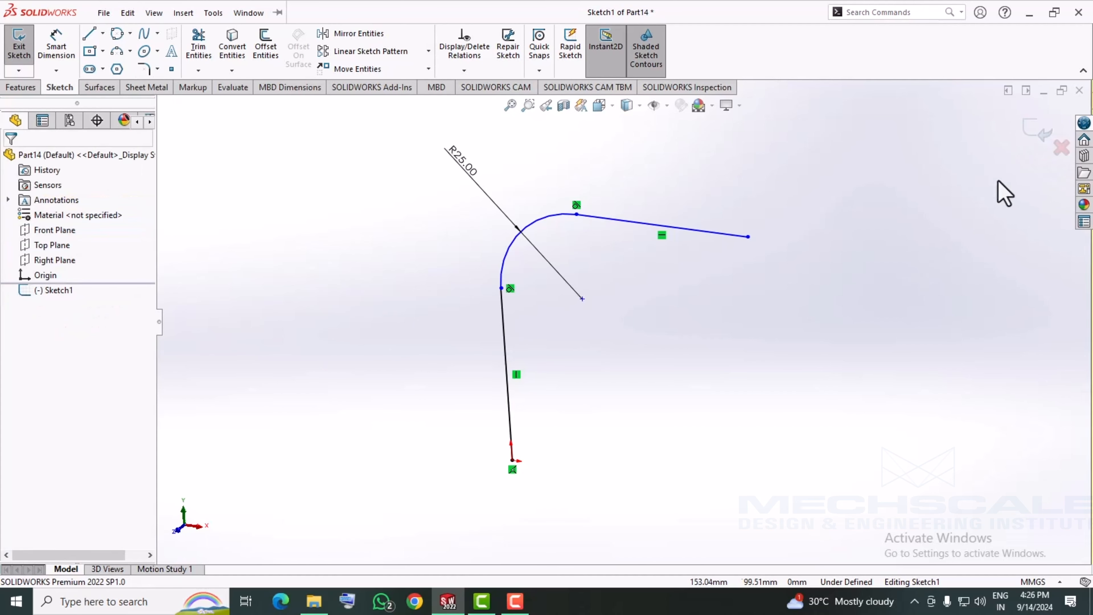
{"action": "left_click", "coordinate": [1035, 131]}
{"action": "mouse_move", "coordinate": [568, 410]}
{"action": "middle_mouse_down"}
{"action": "mouse_move", "coordinate": [597, 336]}
{"action": "mouse_move", "coordinate": [528, 391]}
{"action": "middle_mouse_up"}
{"action": "left_click", "coordinate": [21, 87]}
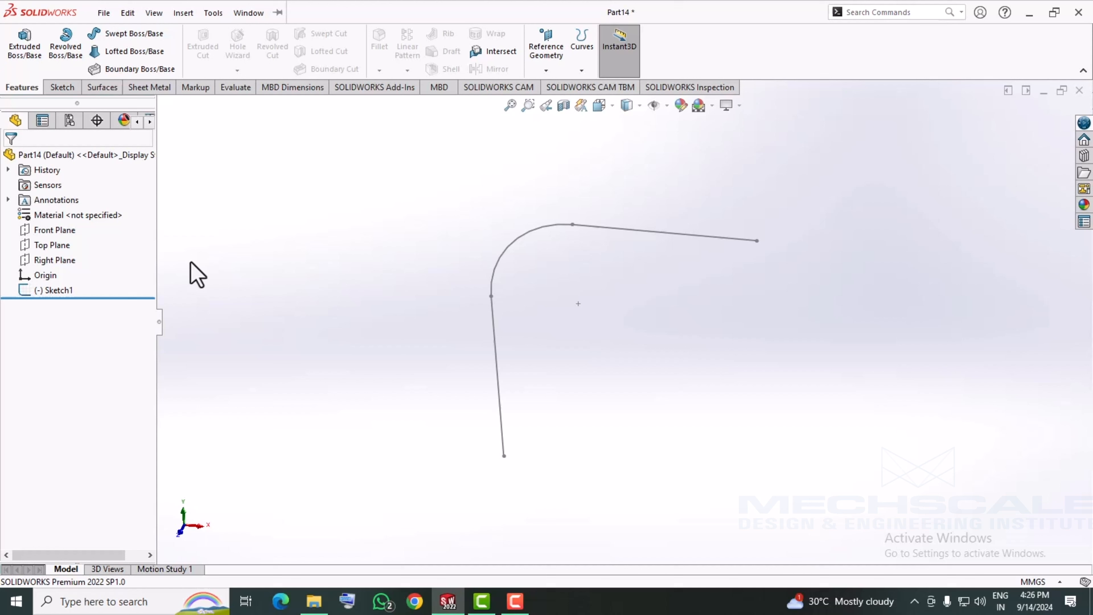
{"action": "left_click", "coordinate": [142, 39]}
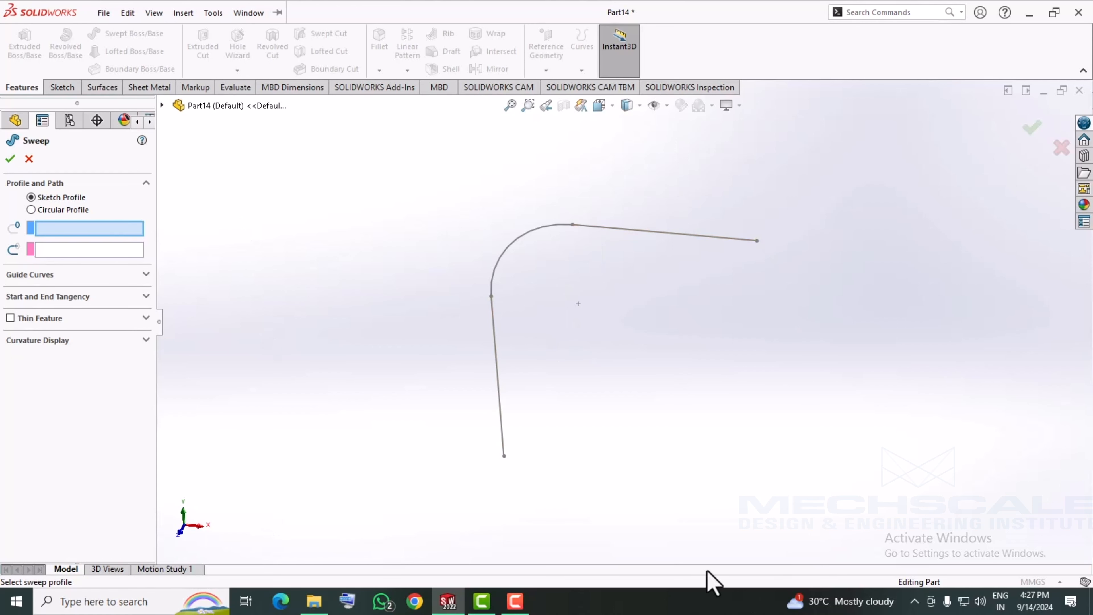
{"action": "left_click", "coordinate": [29, 160]}
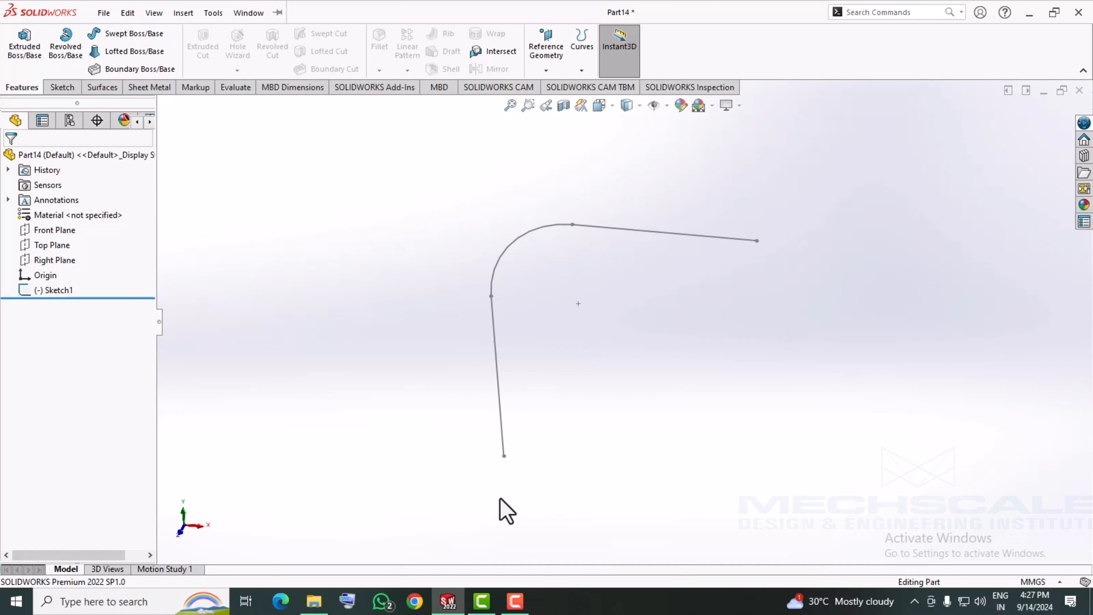
{"action": "mouse_move", "coordinate": [439, 452]}
{"action": "middle_mouse_down"}
{"action": "mouse_move", "coordinate": [459, 415]}
{"action": "mouse_move", "coordinate": [437, 469]}
{"action": "mouse_move", "coordinate": [452, 438]}
{"action": "middle_mouse_up"}
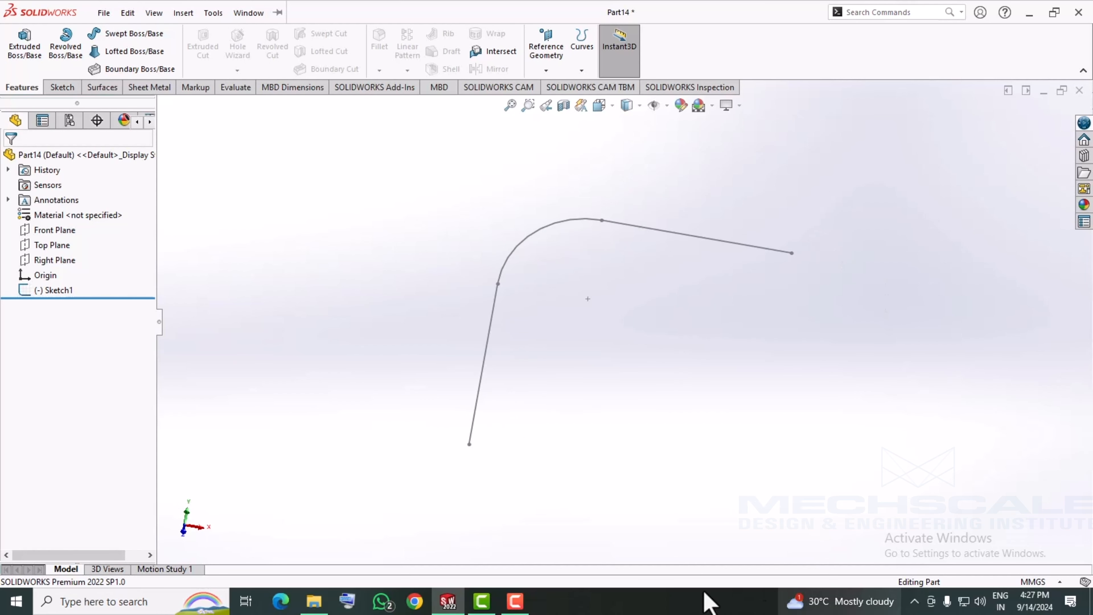
Step: On the Top Plane, sketch a center rectangle about 22 by 21 mm centred on the origin and exit the sketch
{"action": "right_click", "coordinate": [46, 246]}
{"action": "left_click", "coordinate": [58, 229]}
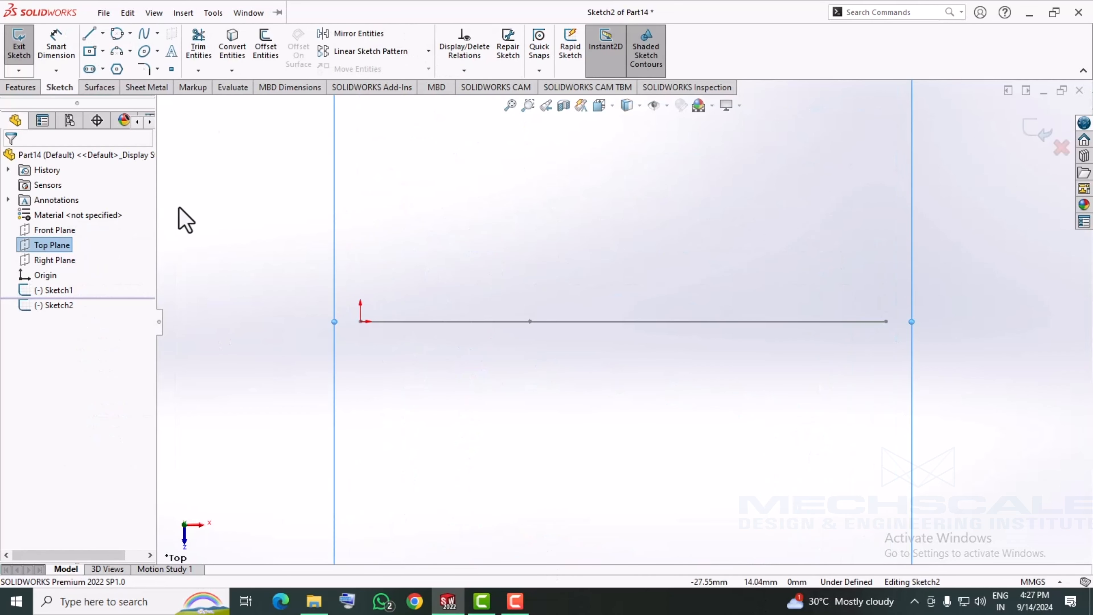
{"action": "left_click", "coordinate": [90, 51]}
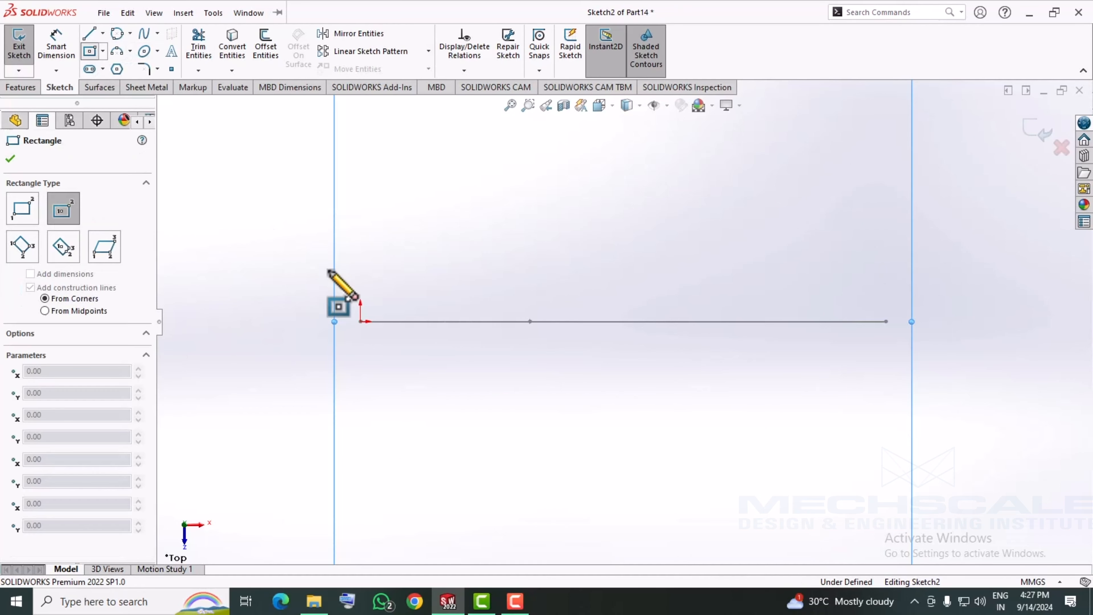
{"action": "left_click", "coordinate": [360, 321]}
{"action": "left_click", "coordinate": [437, 249]}
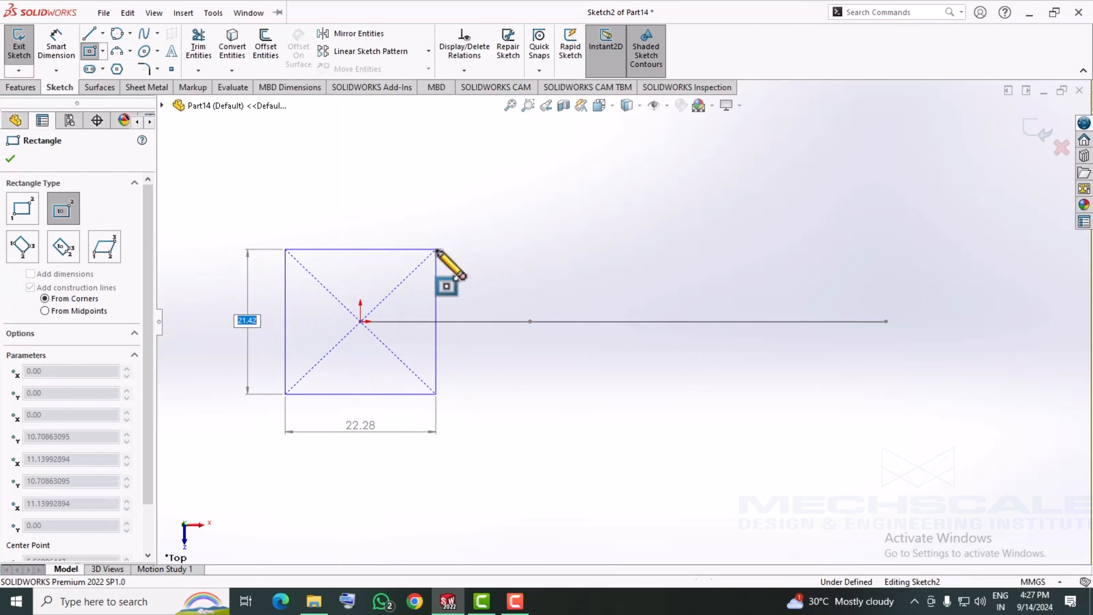
{"action": "left_click", "coordinate": [1035, 129]}
{"action": "left_click", "coordinate": [644, 428]}
{"action": "mouse_move", "coordinate": [509, 437]}
{"action": "middle_mouse_down"}
{"action": "mouse_move", "coordinate": [495, 312]}
{"action": "mouse_move", "coordinate": [420, 435]}
{"action": "mouse_move", "coordinate": [471, 338]}
{"action": "mouse_move", "coordinate": [498, 472]}
{"action": "mouse_move", "coordinate": [775, 271]}
{"action": "middle_mouse_up"}
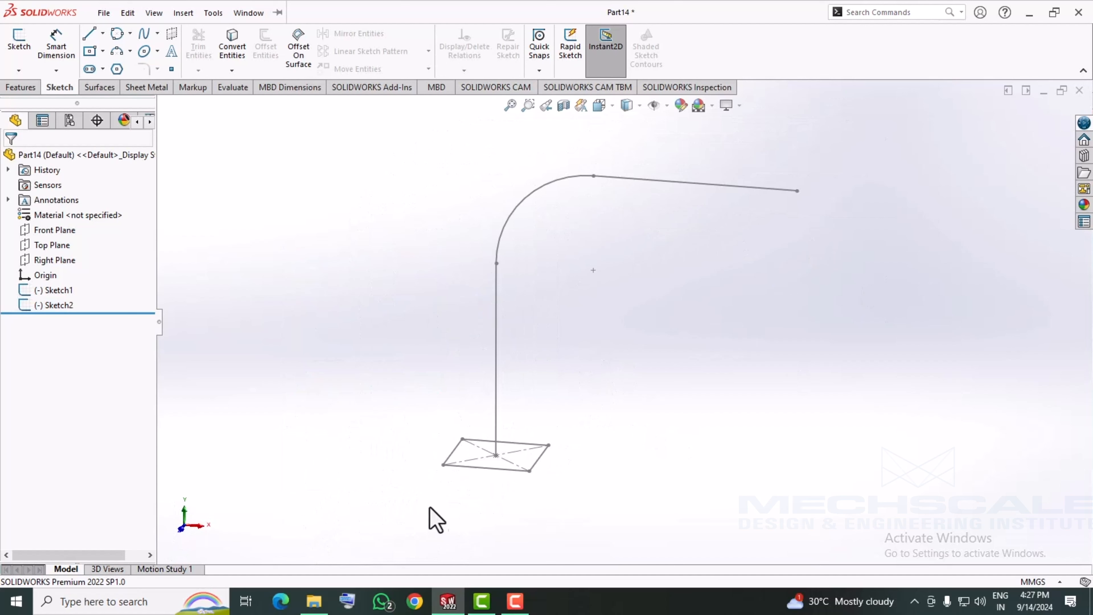
Step: Create a solid Swept Boss/Base using the rectangle as the profile and the filleted line sketch as the path
{"action": "left_click", "coordinate": [19, 87]}
{"action": "left_click", "coordinate": [112, 35]}
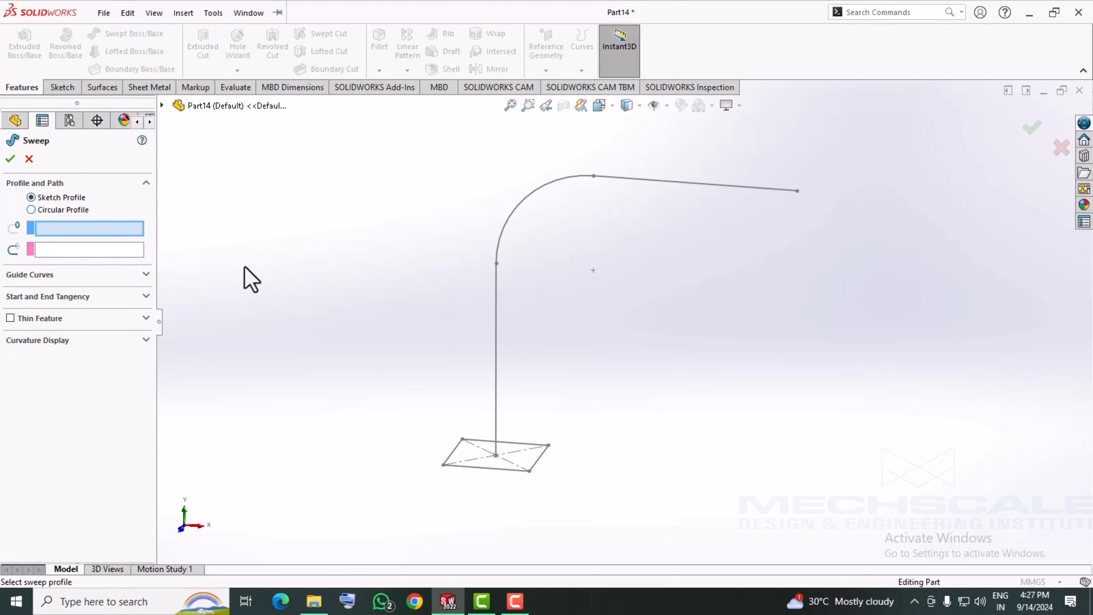
{"action": "left_click", "coordinate": [451, 450]}
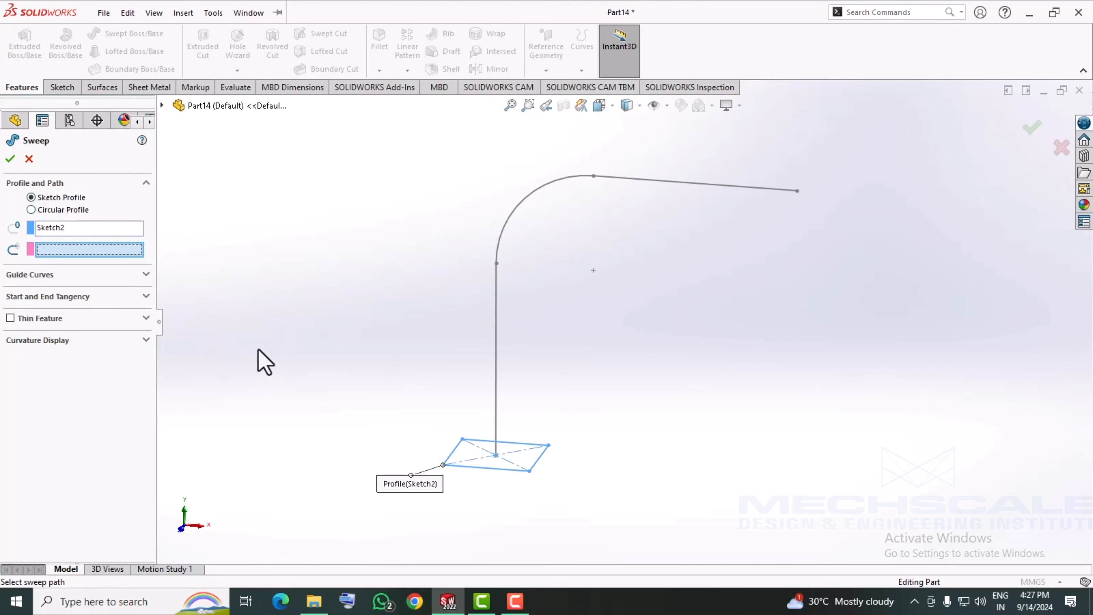
{"action": "left_click", "coordinate": [515, 211]}
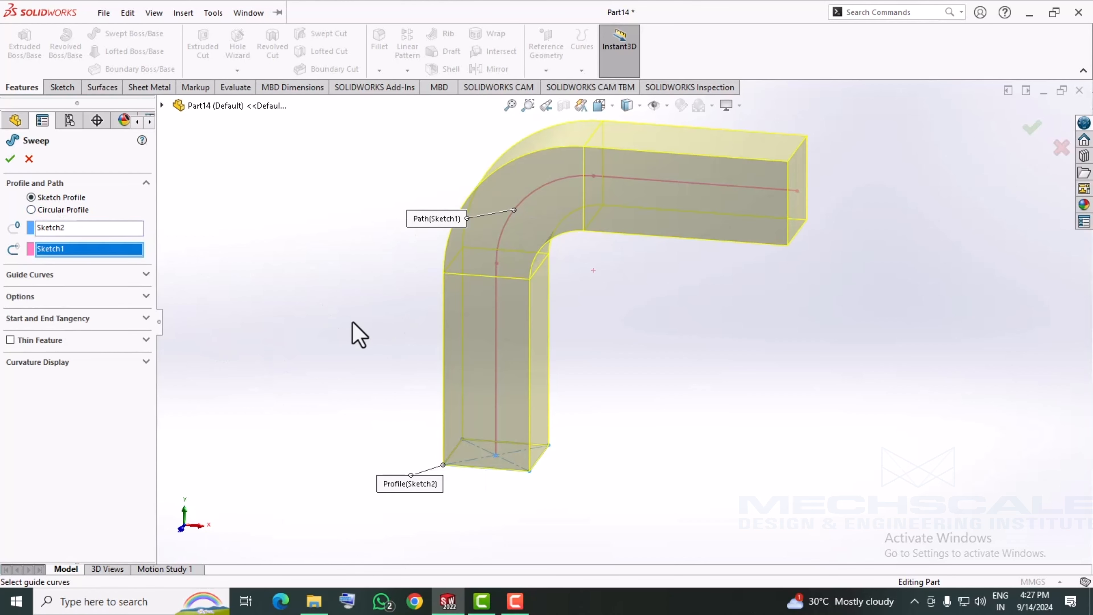
{"action": "mouse_move", "coordinate": [298, 351]}
{"action": "middle_mouse_down"}
{"action": "mouse_move", "coordinate": [352, 269]}
{"action": "mouse_move", "coordinate": [555, 268]}
{"action": "mouse_move", "coordinate": [593, 244]}
{"action": "mouse_move", "coordinate": [266, 223]}
{"action": "mouse_move", "coordinate": [316, 250]}
{"action": "mouse_move", "coordinate": [299, 238]}
{"action": "mouse_move", "coordinate": [288, 259]}
{"action": "middle_mouse_up"}
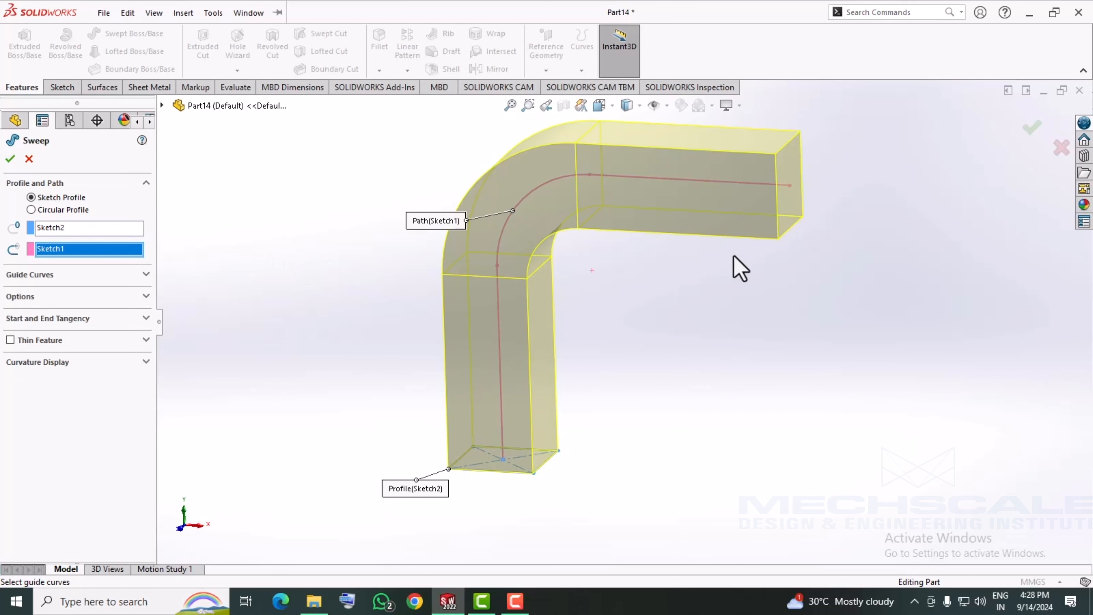
{"action": "middle_click_drag", "start_coordinate": [737, 266], "coordinate": [637, 373]}
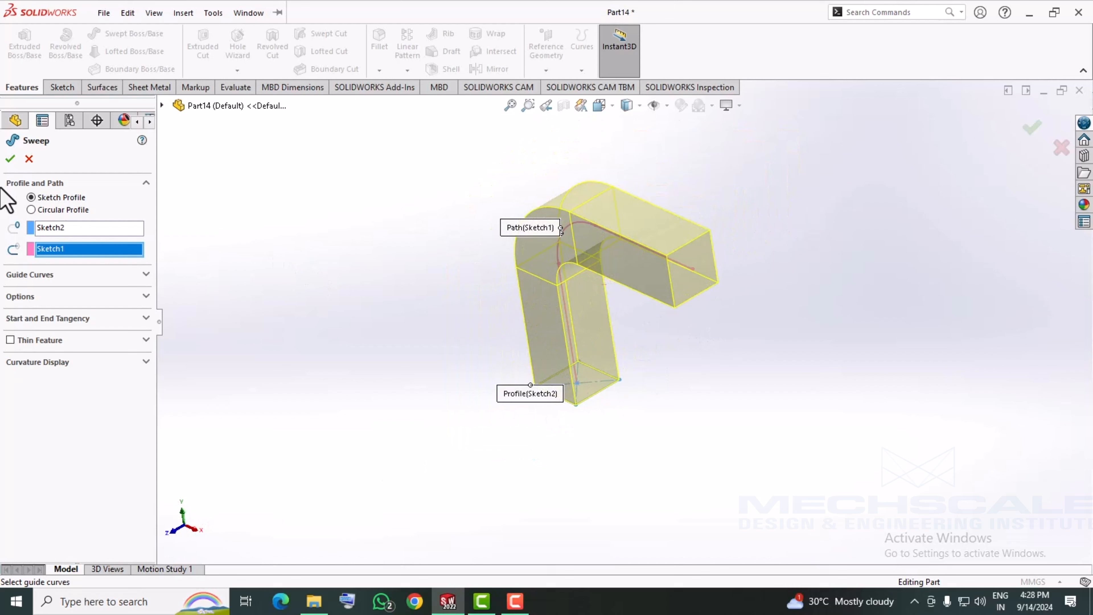
{"action": "left_click", "coordinate": [10, 159]}
{"action": "middle_click_drag", "start_coordinate": [252, 384], "coordinate": [301, 287]}
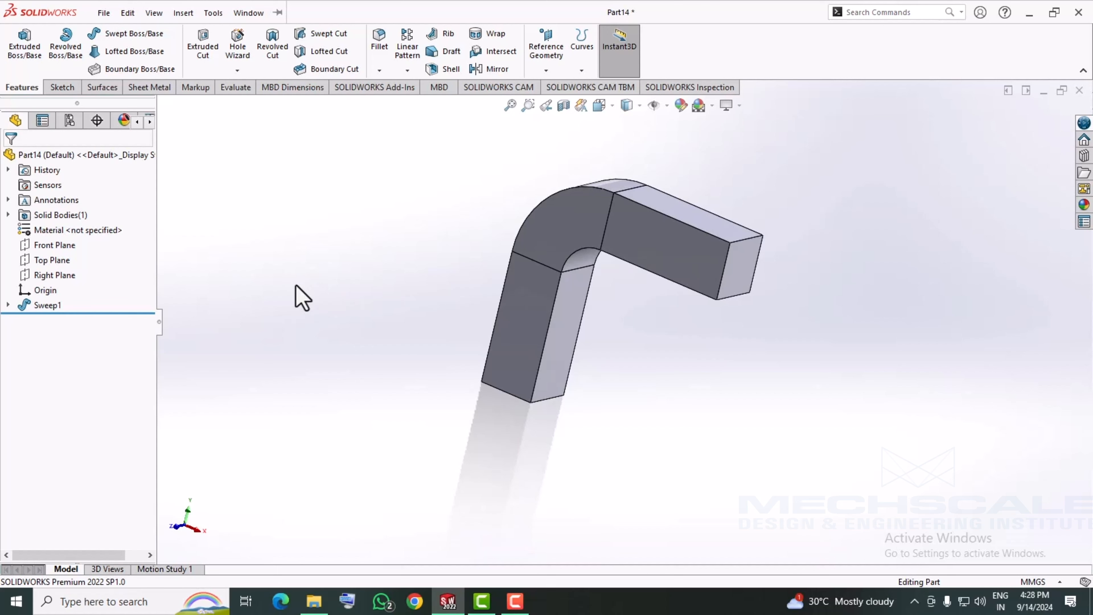
{"action": "middle_click_drag", "start_coordinate": [705, 196], "coordinate": [613, 242]}
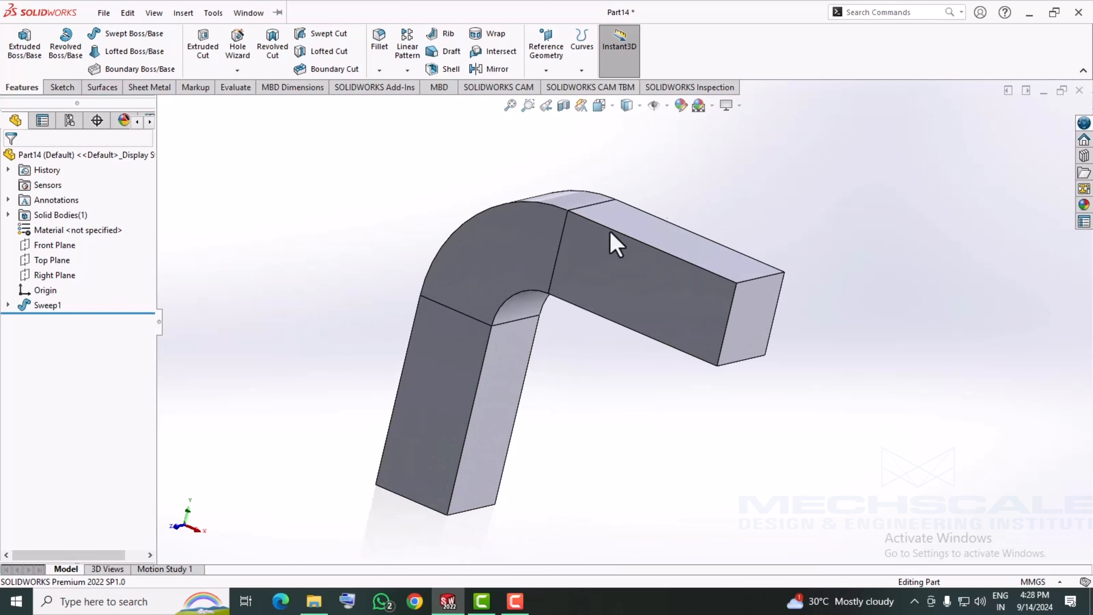
{"action": "mouse_move", "coordinate": [327, 344]}
{"action": "middle_mouse_down"}
{"action": "mouse_move", "coordinate": [318, 282]}
{"action": "mouse_move", "coordinate": [310, 318]}
{"action": "mouse_move", "coordinate": [366, 298]}
{"action": "mouse_move", "coordinate": [307, 336]}
{"action": "mouse_move", "coordinate": [317, 336]}
{"action": "middle_mouse_up"}
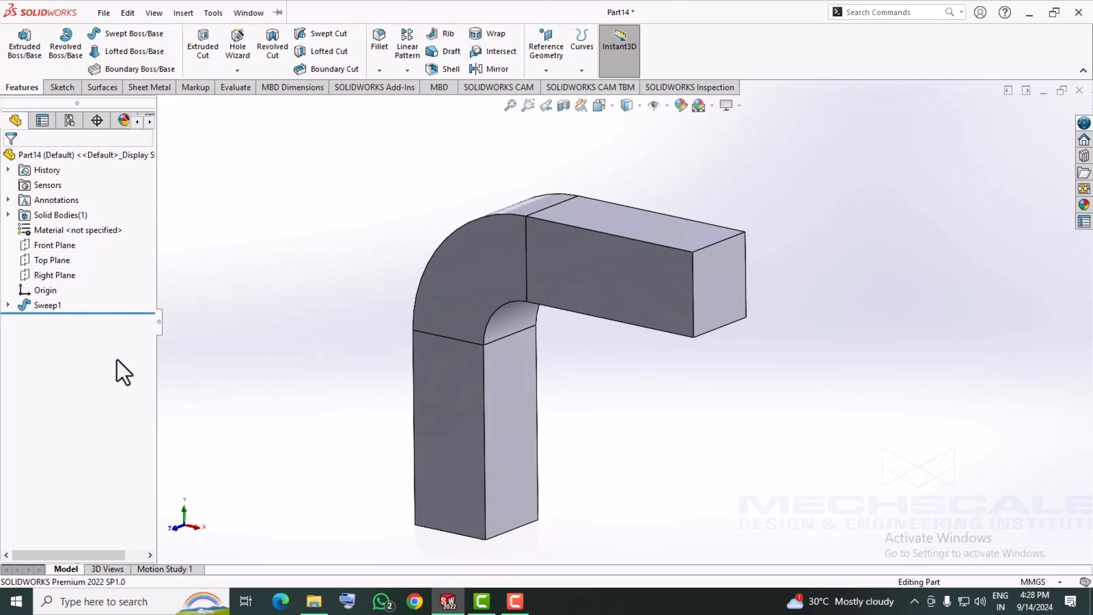
{"action": "right_click", "coordinate": [50, 305]}
{"action": "left_click", "coordinate": [62, 268]}
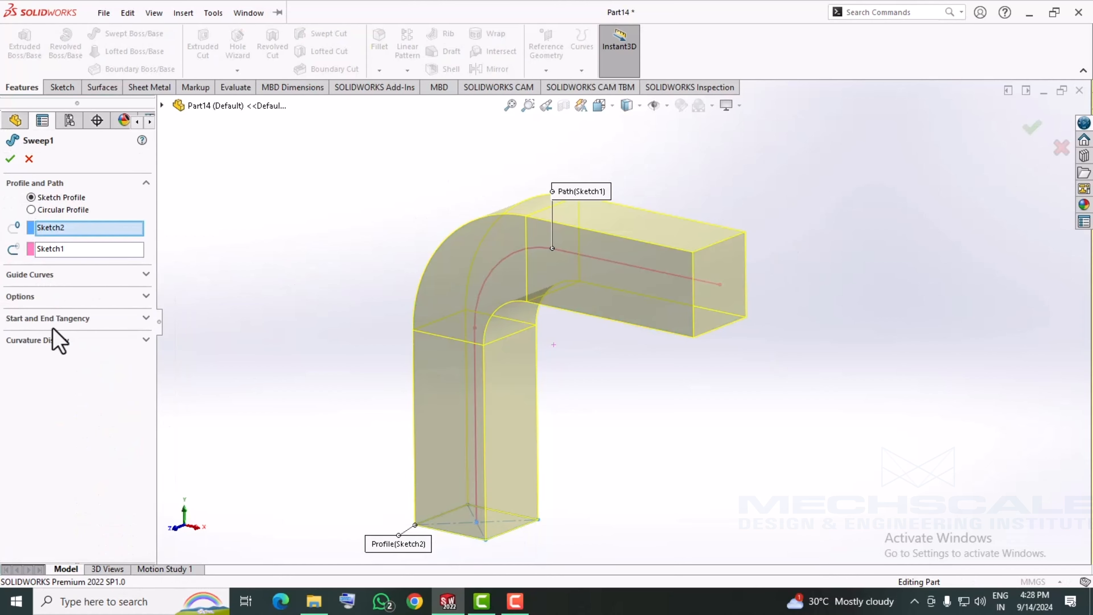
{"action": "left_click", "coordinate": [30, 160]}
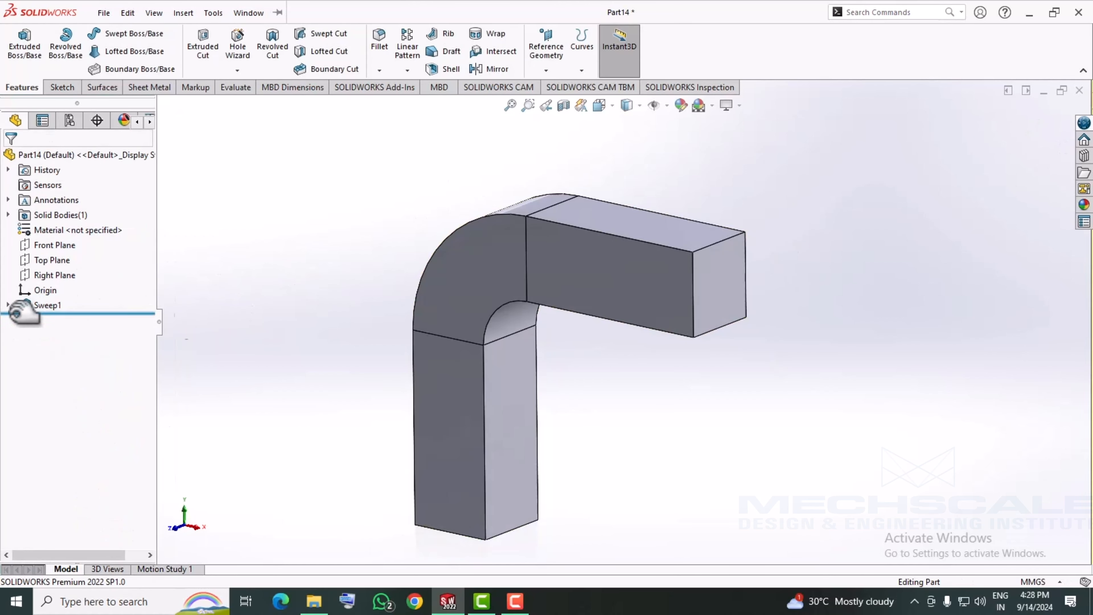
Step: Delete the solid sweep feature without deleting its absorbed profile and path sketches
{"action": "right_click", "coordinate": [35, 306]}
{"action": "left_click", "coordinate": [69, 380]}
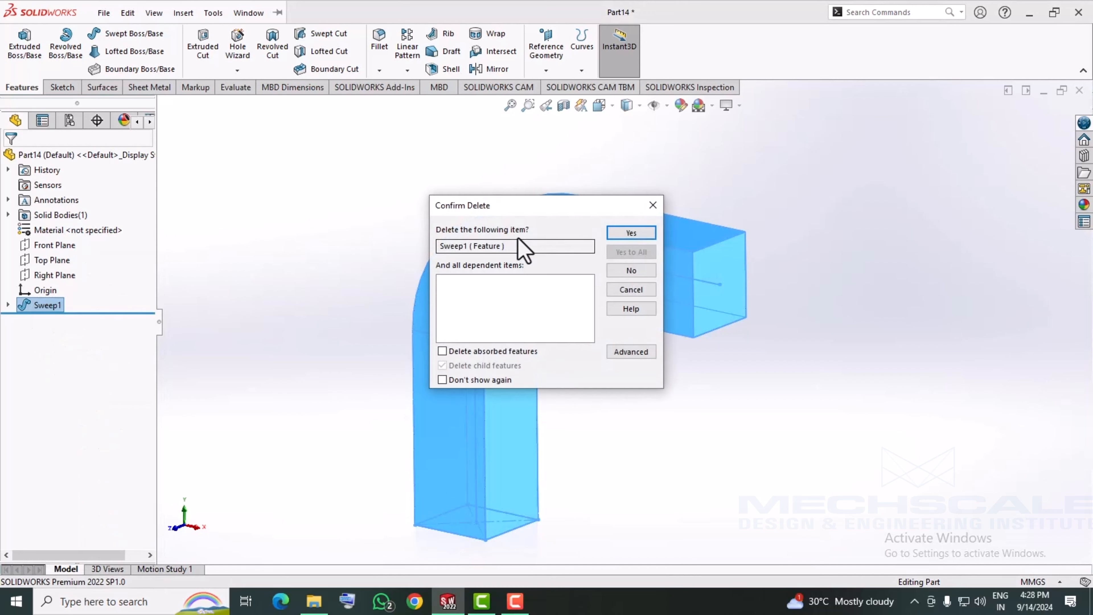
{"action": "left_click", "coordinate": [624, 235]}
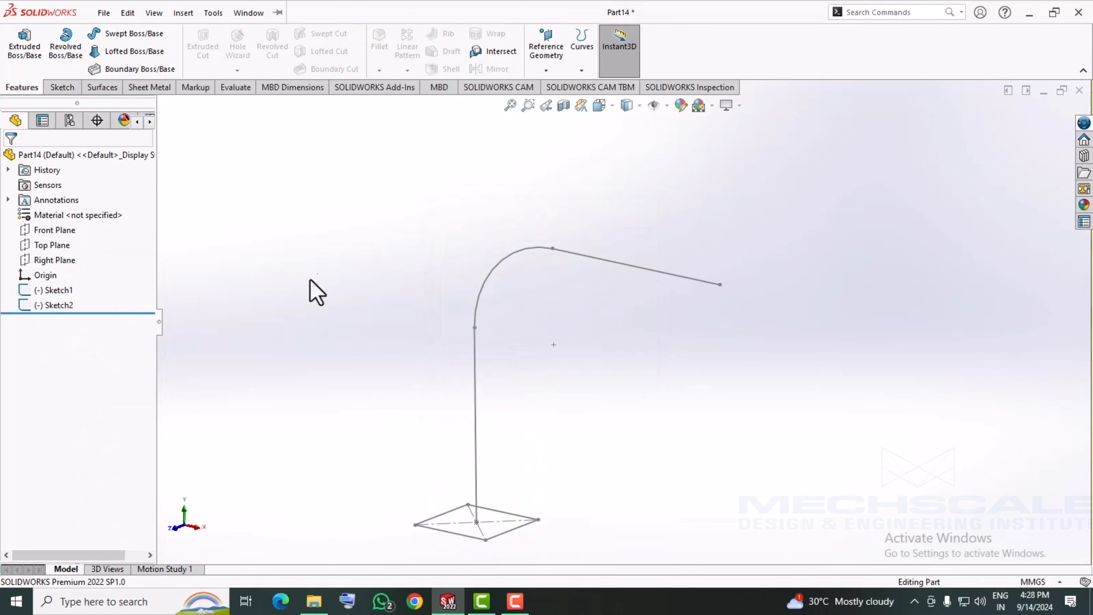
Step: Create a thin-walled Swept Boss/Base from the rectangle along the filleted path, with a one-direction wall thickness of 2 mm
{"action": "left_click", "coordinate": [111, 34]}
{"action": "left_click", "coordinate": [452, 525]}
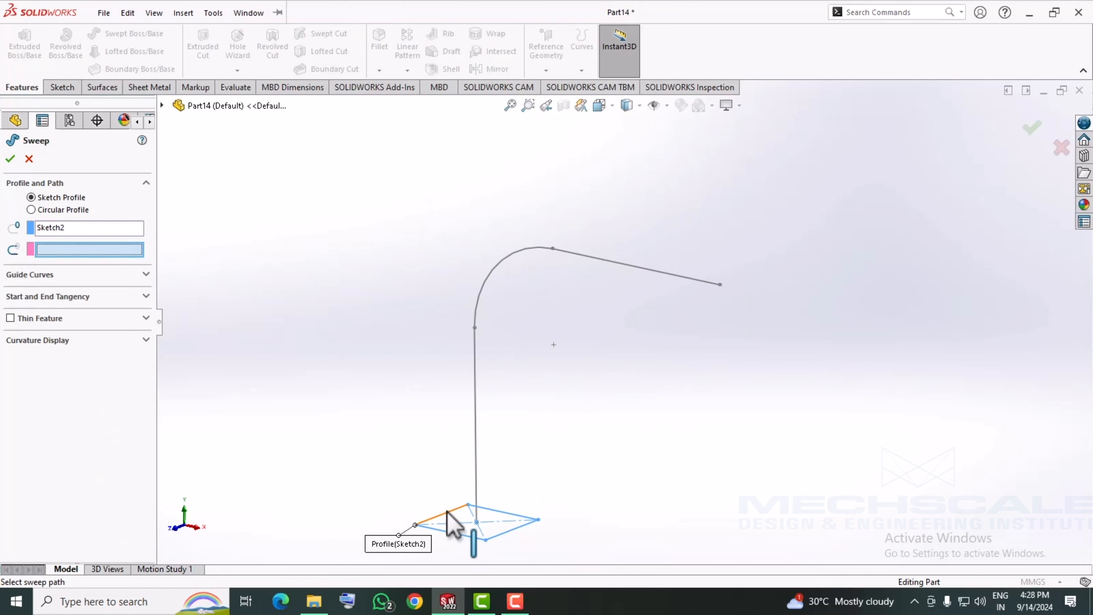
{"action": "left_click", "coordinate": [476, 414]}
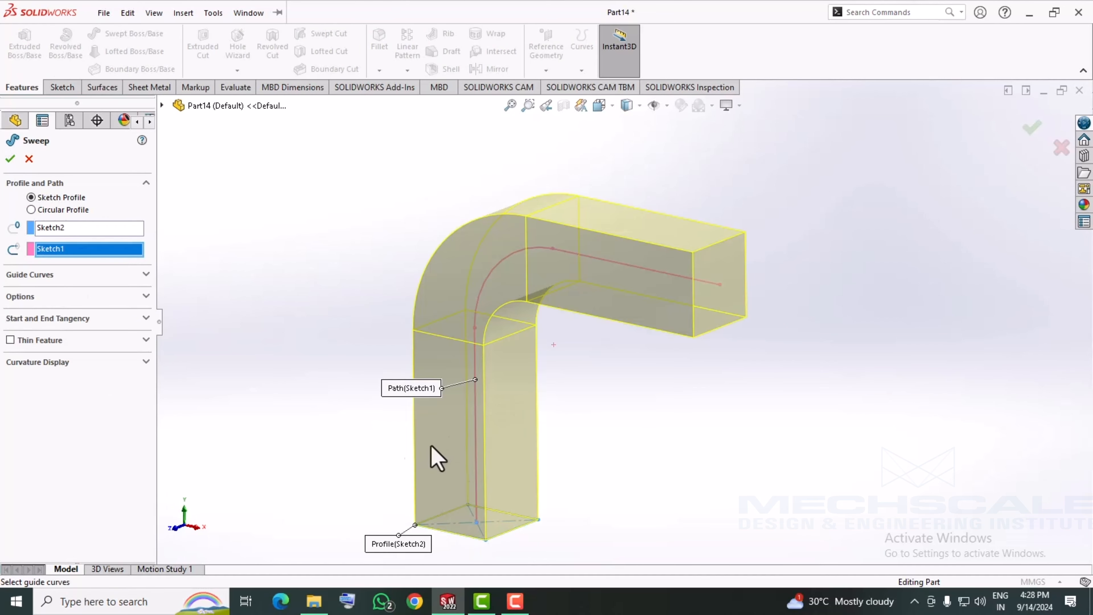
{"action": "left_click", "coordinate": [10, 341]}
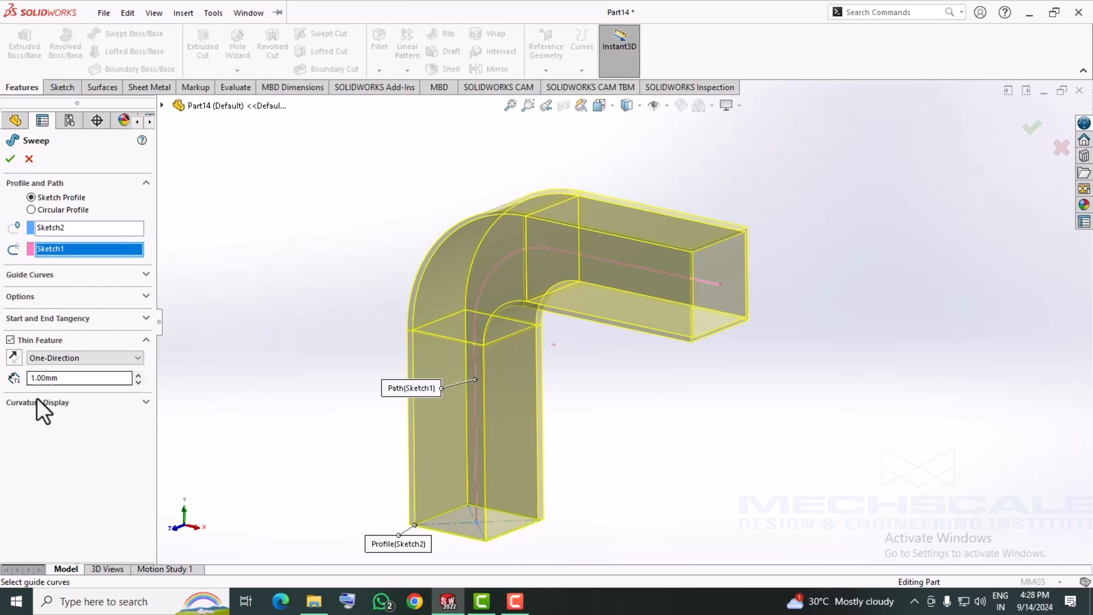
{"action": "left_click", "coordinate": [75, 378]}
{"action": "type", "text": "2"}
{"action": "key", "text": "Return"}
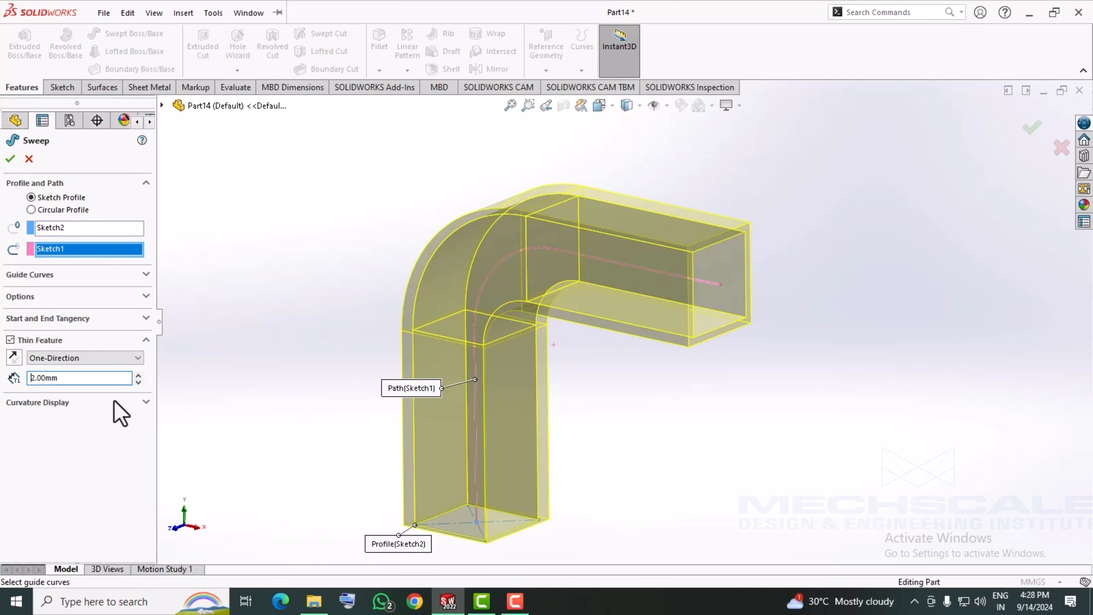
{"action": "left_click", "coordinate": [16, 161]}
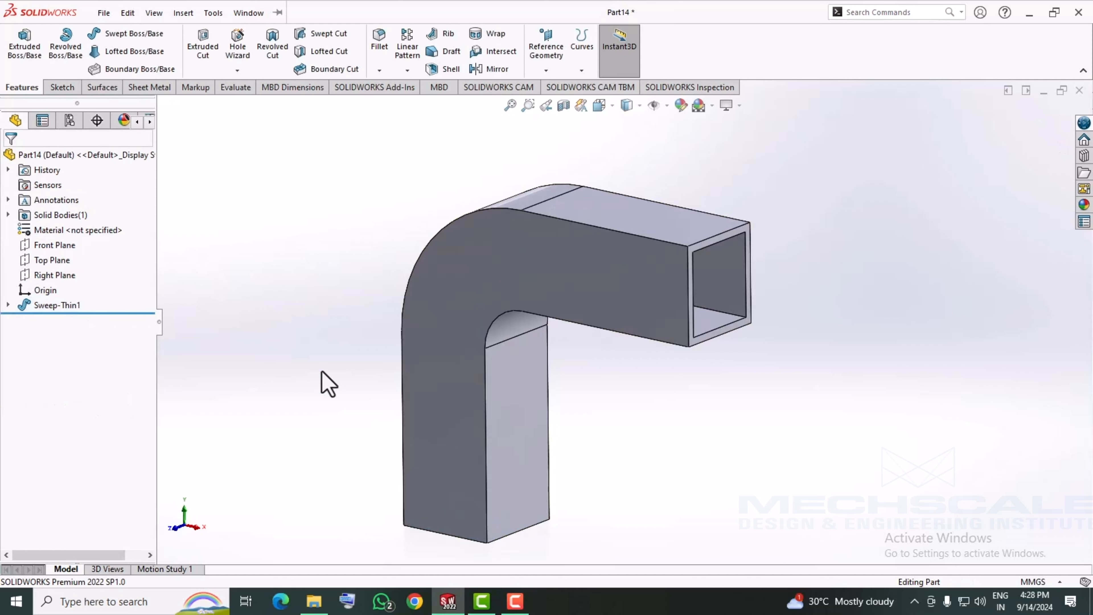
{"action": "middle_click_drag", "start_coordinate": [322, 383], "coordinate": [284, 336]}
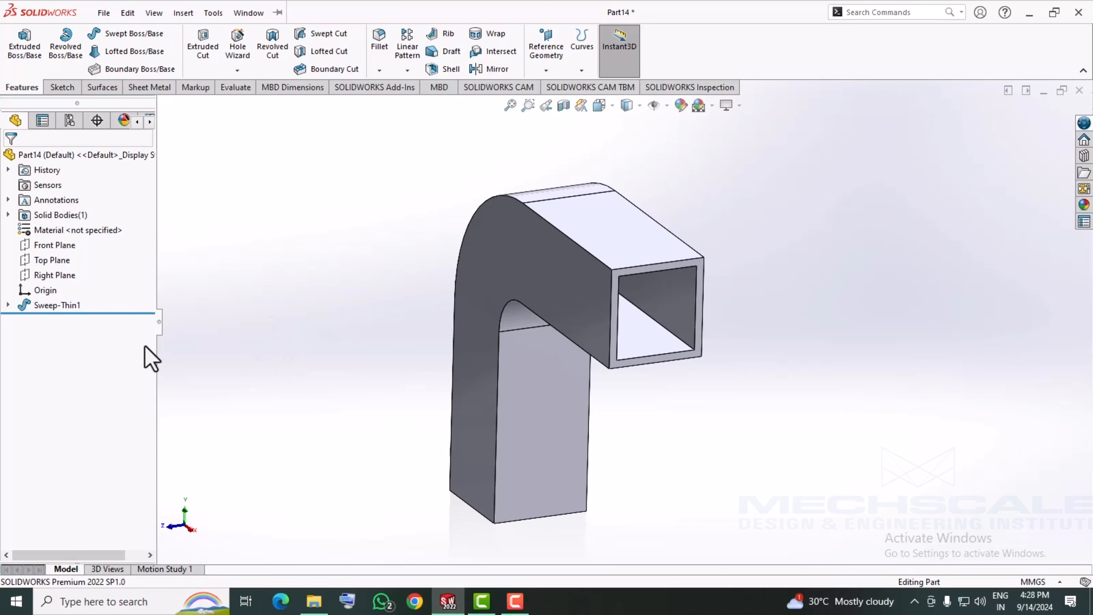
Step: Delete the thin-walled sweep feature while keeping its absorbed profile and path sketches
{"action": "right_click", "coordinate": [76, 306]}
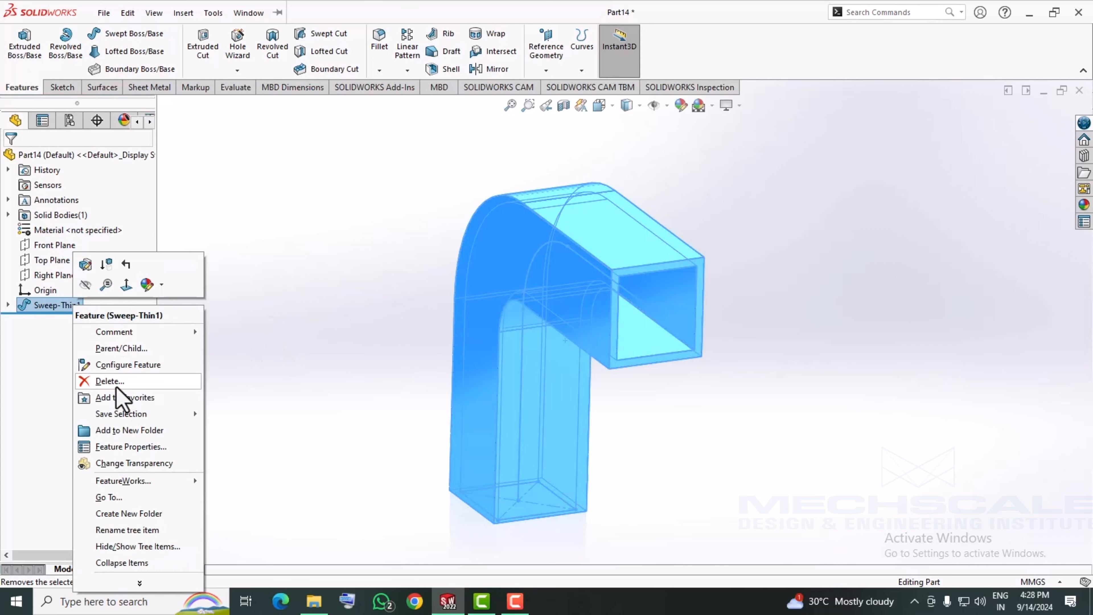
{"action": "left_click", "coordinate": [86, 381]}
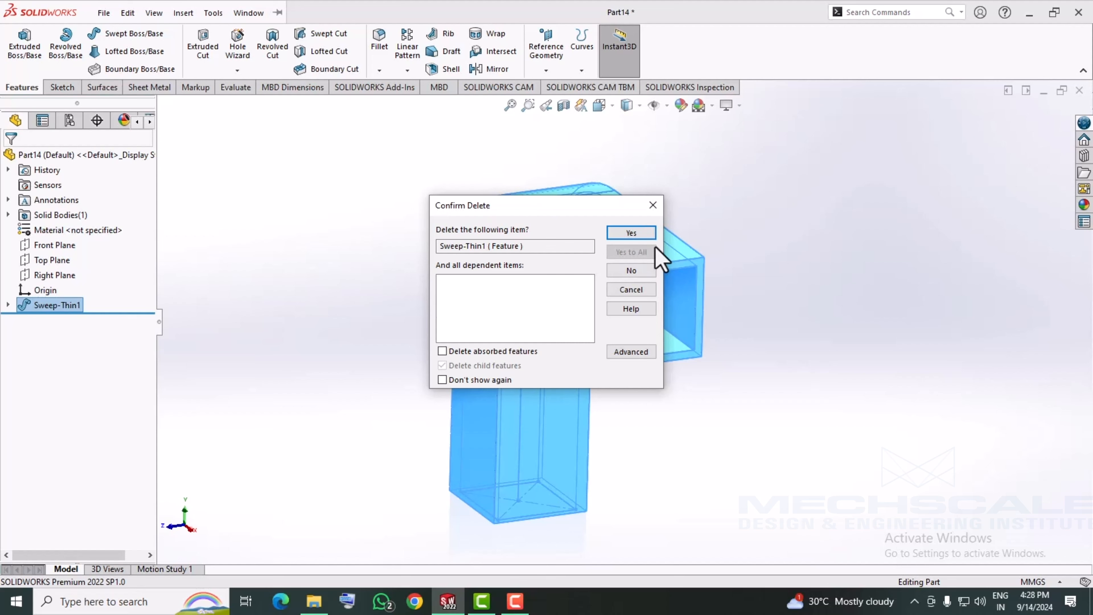
{"action": "left_click", "coordinate": [631, 233]}
{"action": "mouse_move", "coordinate": [264, 366]}
{"action": "middle_mouse_down"}
{"action": "mouse_move", "coordinate": [386, 391]}
{"action": "mouse_move", "coordinate": [332, 427]}
{"action": "middle_mouse_up"}
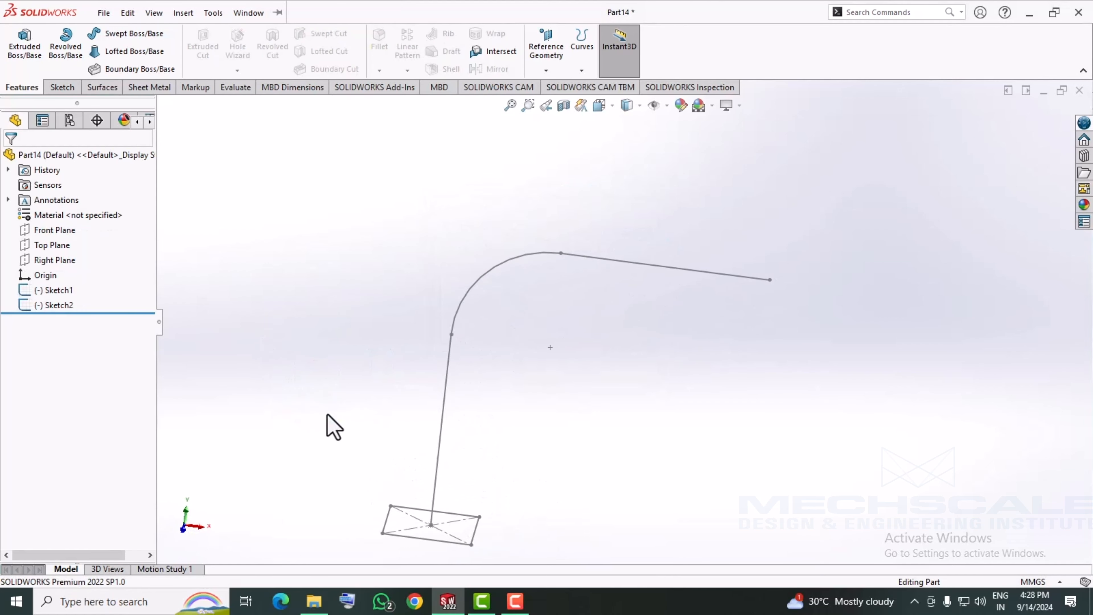
Step: Edit the path sketch and dimension its vertical line to 100 mm
{"action": "right_click", "coordinate": [61, 295]}
{"action": "left_click", "coordinate": [92, 251]}
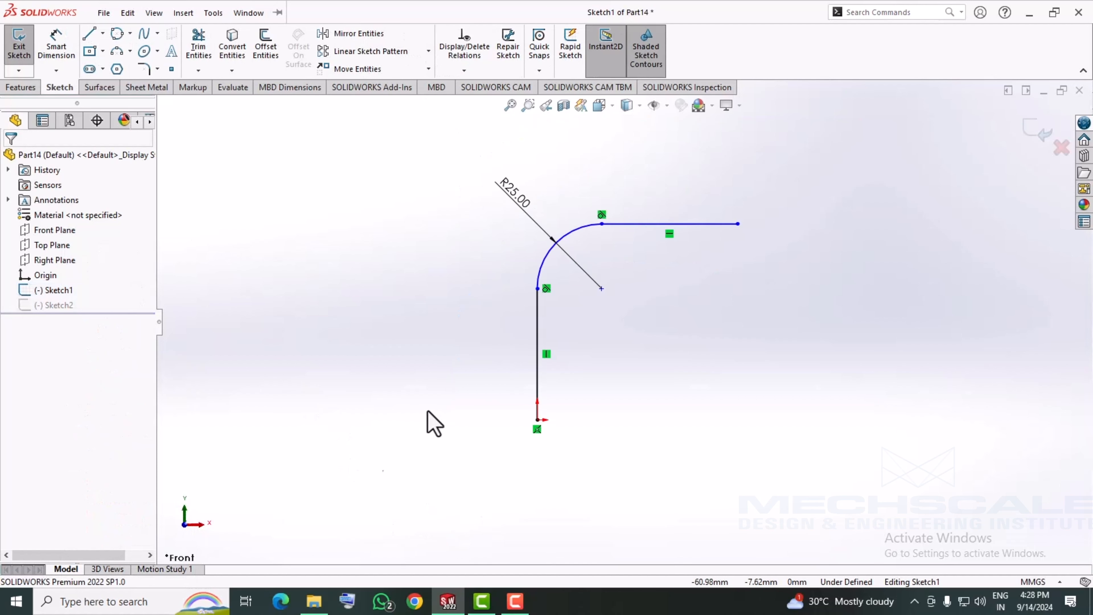
{"action": "left_click", "coordinate": [57, 48]}
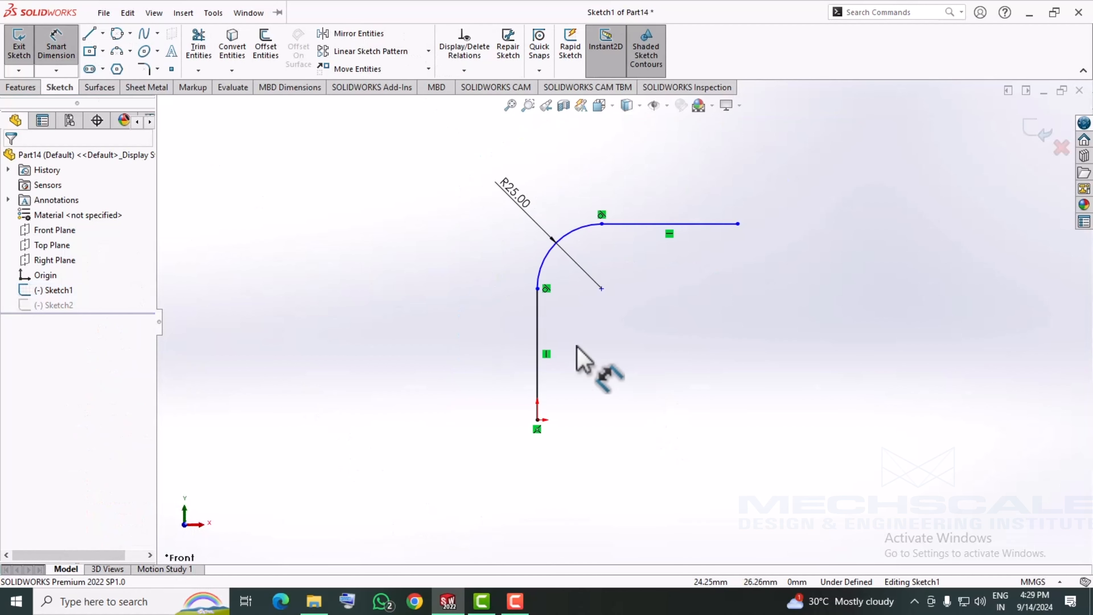
{"action": "left_click", "coordinate": [539, 328]}
{"action": "left_click", "coordinate": [500, 358]}
{"action": "type", "text": "1"}
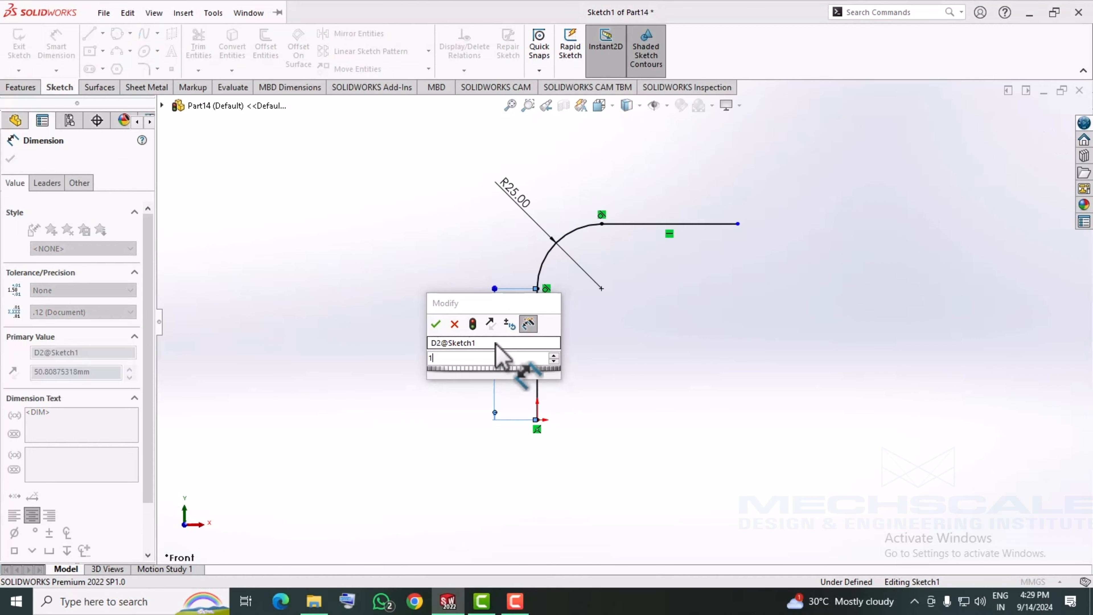
{"action": "type", "text": "00"}
{"action": "key", "text": "Return"}
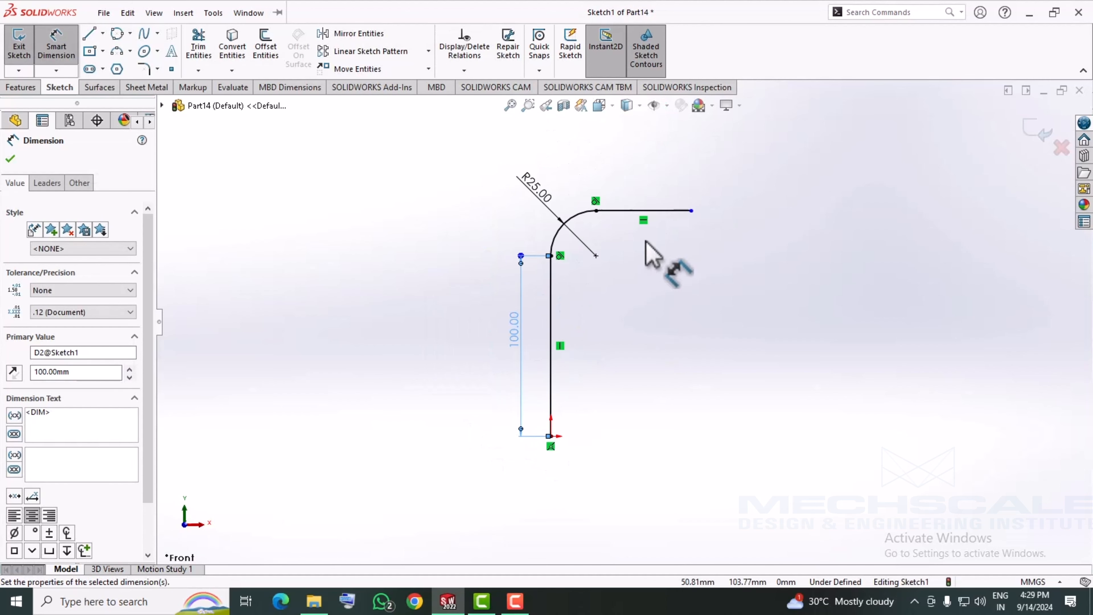
Step: Dimension the path's horizontal line to 100 mm and exit the sketch
{"action": "left_click", "coordinate": [678, 211]}
{"action": "left_click", "coordinate": [675, 183]}
{"action": "type", "text": "1"}
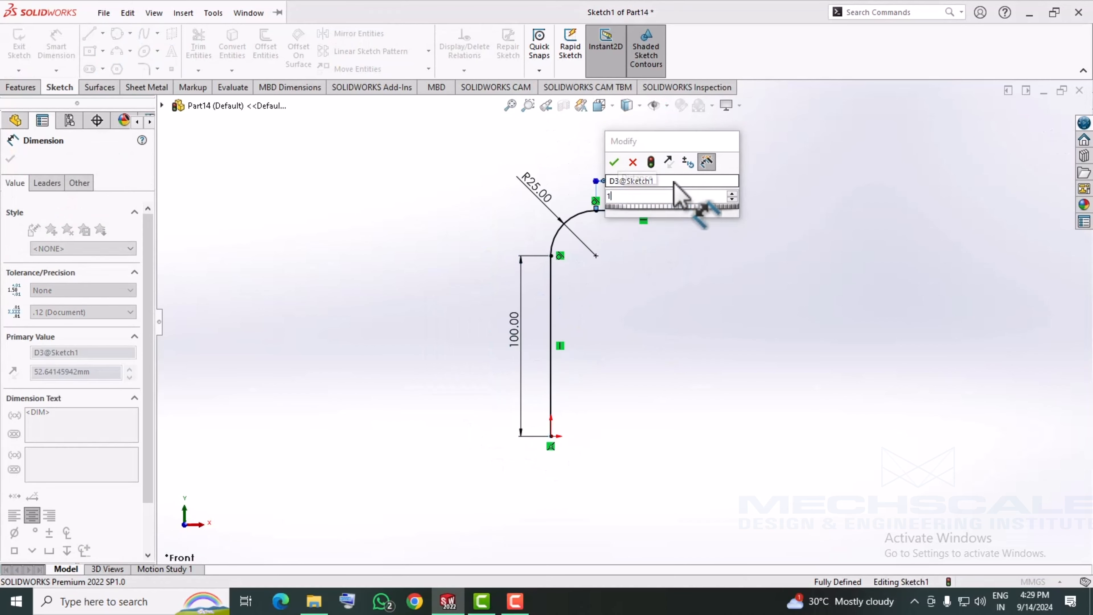
{"action": "type", "text": "00"}
{"action": "key", "text": "Return"}
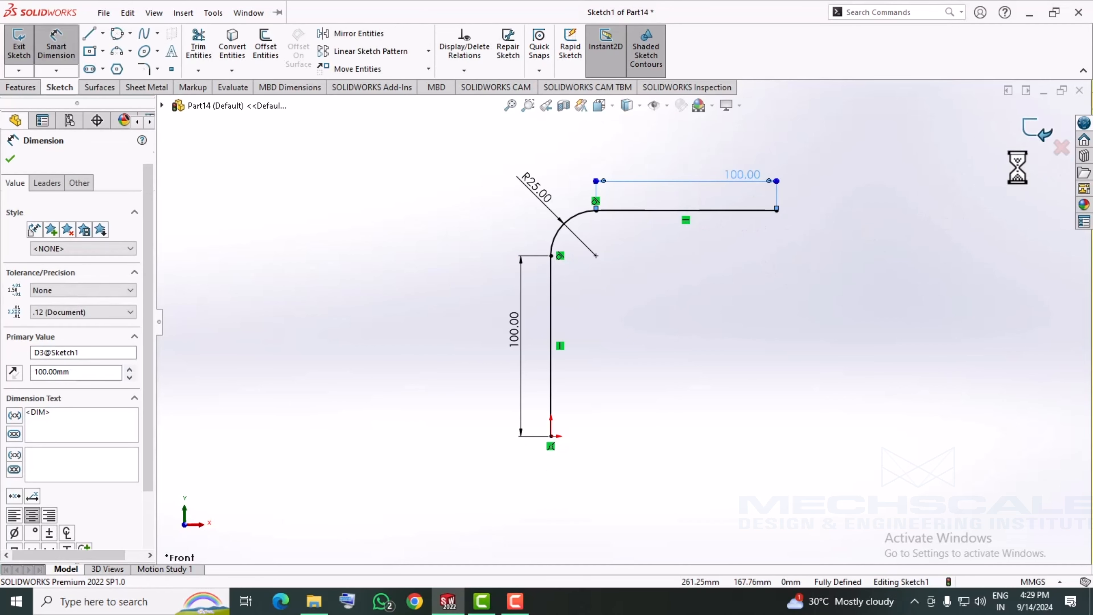
Step: Start a solid Swept Boss/Base with the rectangle as the profile and the resized filleted sketch as the path
{"action": "mouse_move", "coordinate": [856, 317]}
{"action": "middle_mouse_down"}
{"action": "mouse_move", "coordinate": [779, 398]}
{"action": "mouse_move", "coordinate": [728, 328]}
{"action": "mouse_move", "coordinate": [775, 287]}
{"action": "mouse_move", "coordinate": [758, 275]}
{"action": "middle_mouse_up"}
{"action": "left_click", "coordinate": [20, 87]}
{"action": "left_click", "coordinate": [131, 33]}
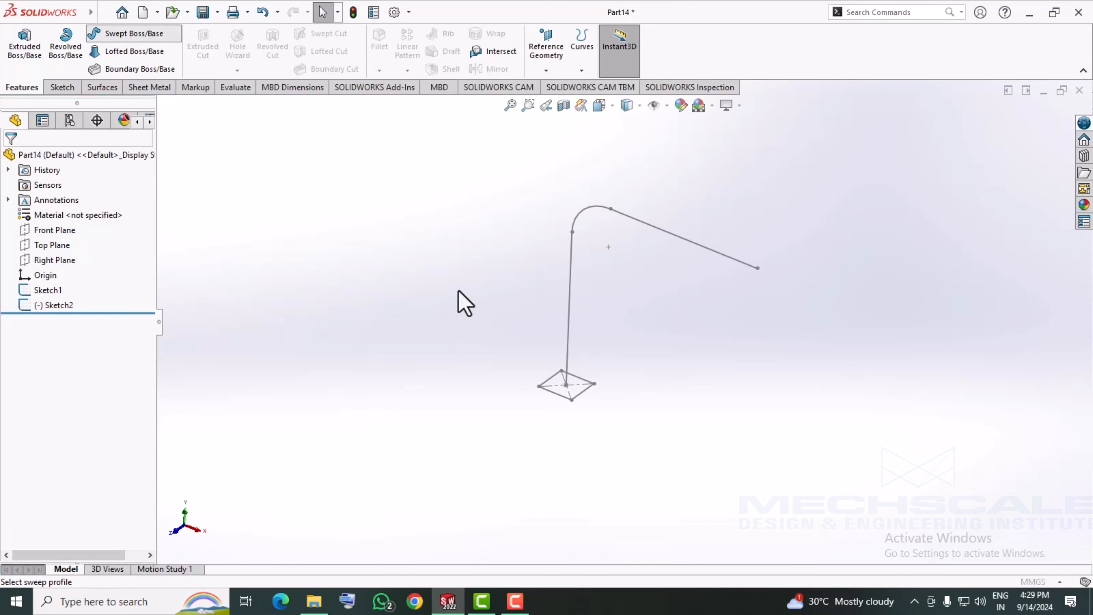
{"action": "left_click", "coordinate": [539, 386]}
{"action": "left_click", "coordinate": [570, 269]}
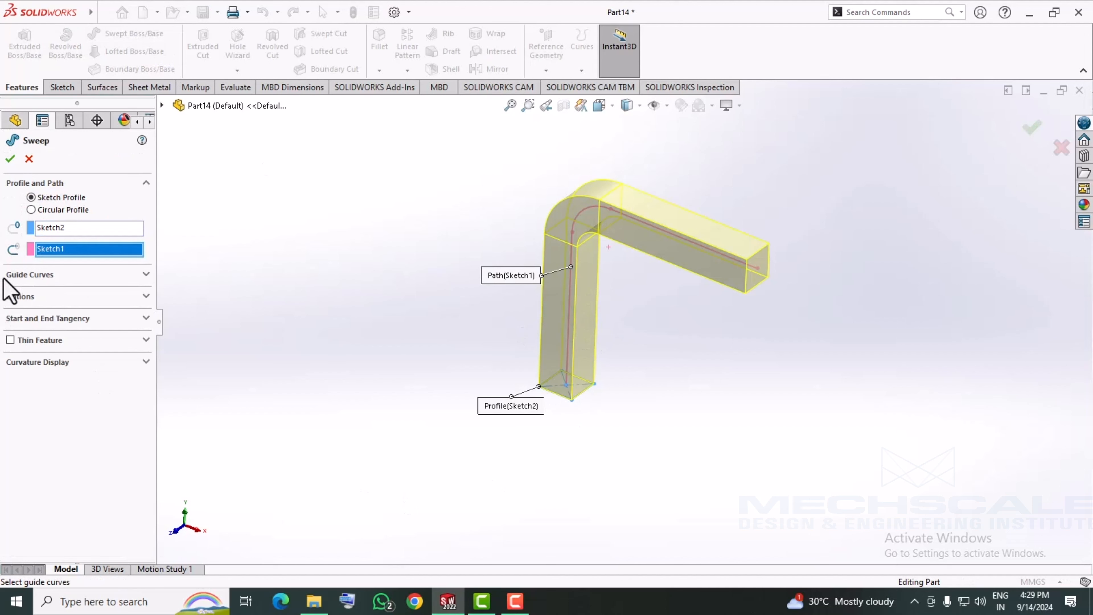
Step: Specify a profile twist of 1 revolution for the sweep, following the path, and create the twisted solid
{"action": "left_click", "coordinate": [16, 280]}
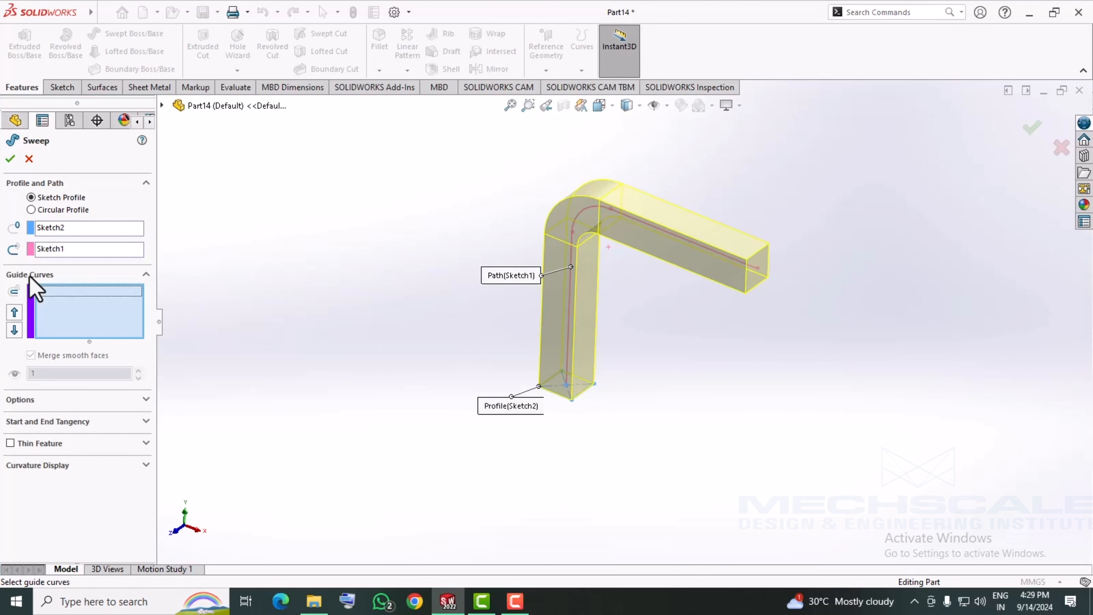
{"action": "left_click", "coordinate": [32, 278]}
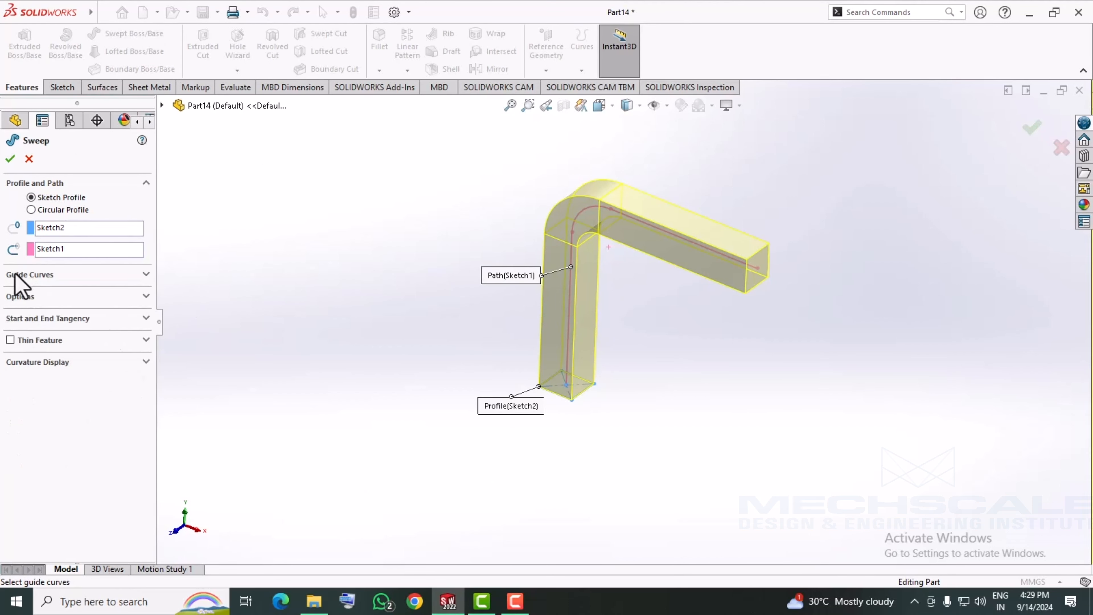
{"action": "left_click", "coordinate": [24, 304]}
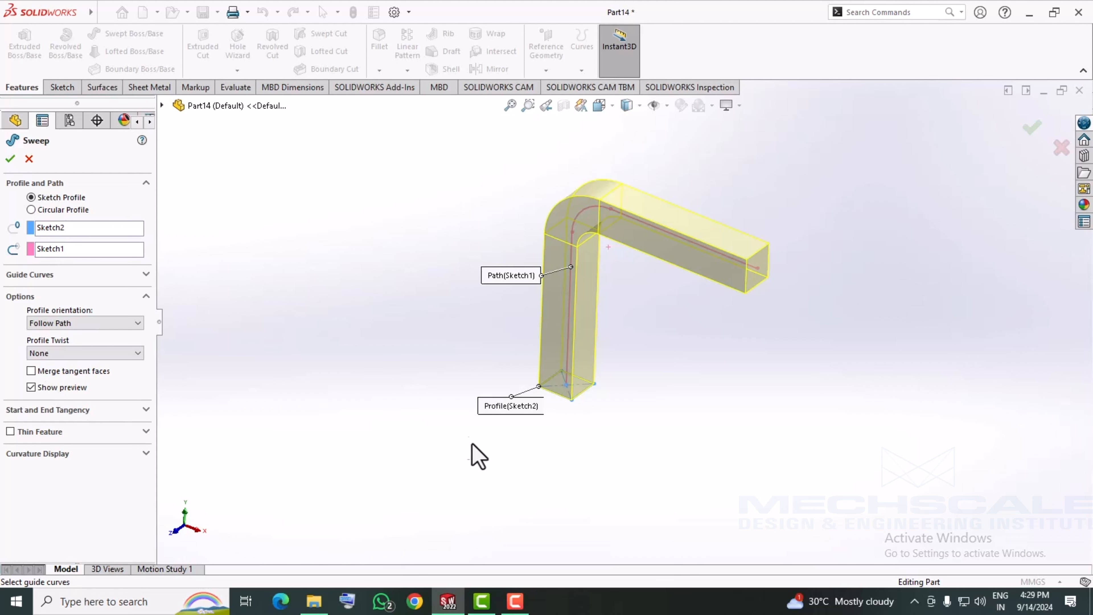
{"action": "middle_click_drag", "start_coordinate": [472, 447], "coordinate": [465, 388]}
{"action": "scroll", "coordinate": [465, 390], "scroll_direction": "up", "scroll_amount": 1}
{"action": "scroll", "coordinate": [640, 244], "scroll_direction": "down", "scroll_amount": 3}
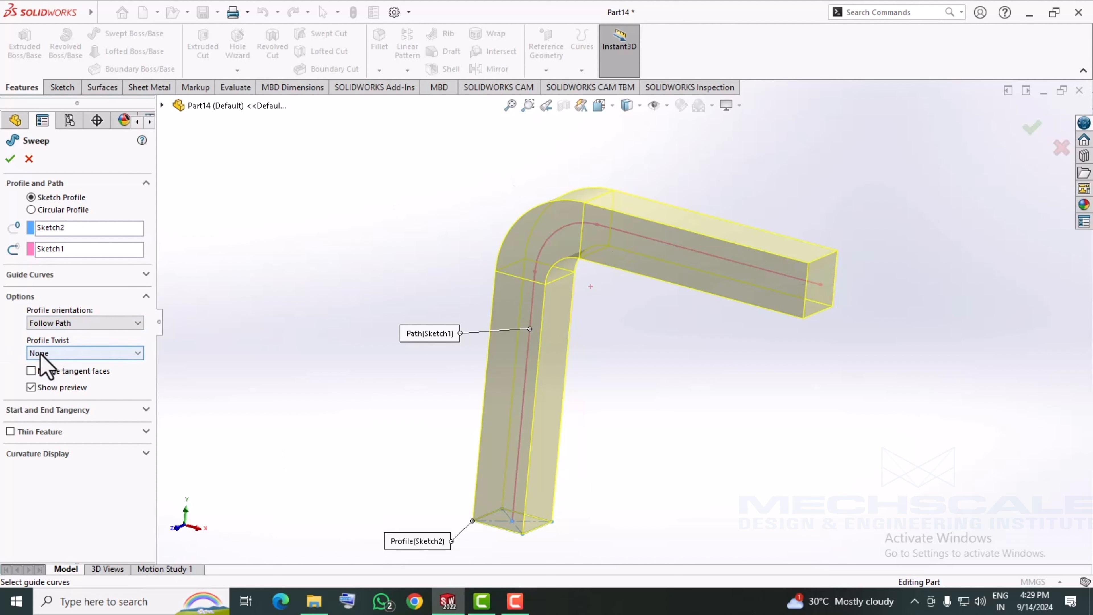
{"action": "left_click", "coordinate": [65, 353]}
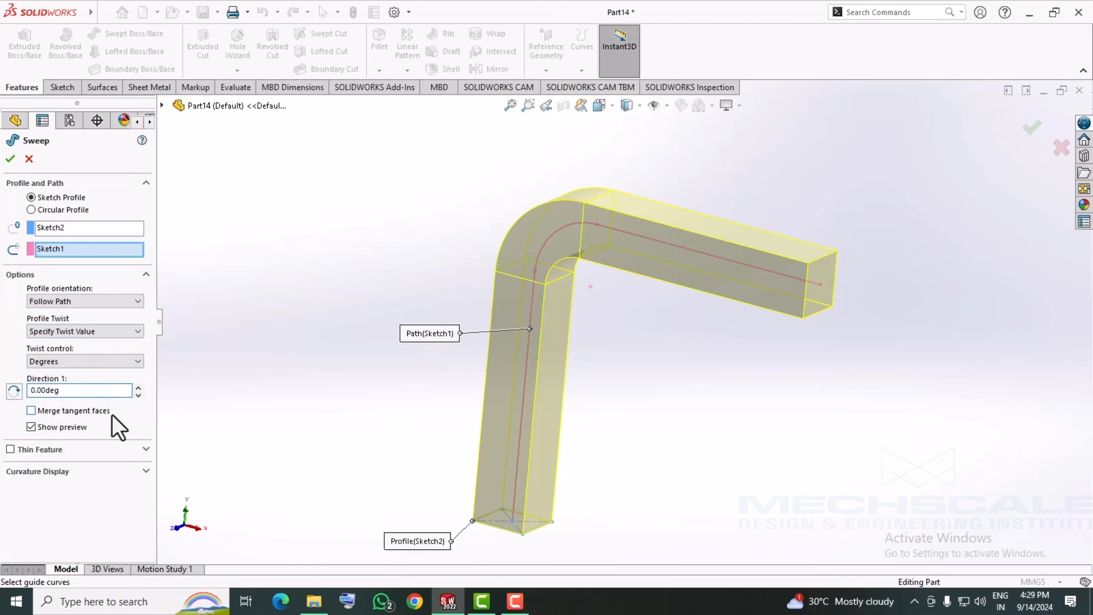
{"action": "left_click", "coordinate": [82, 362]}
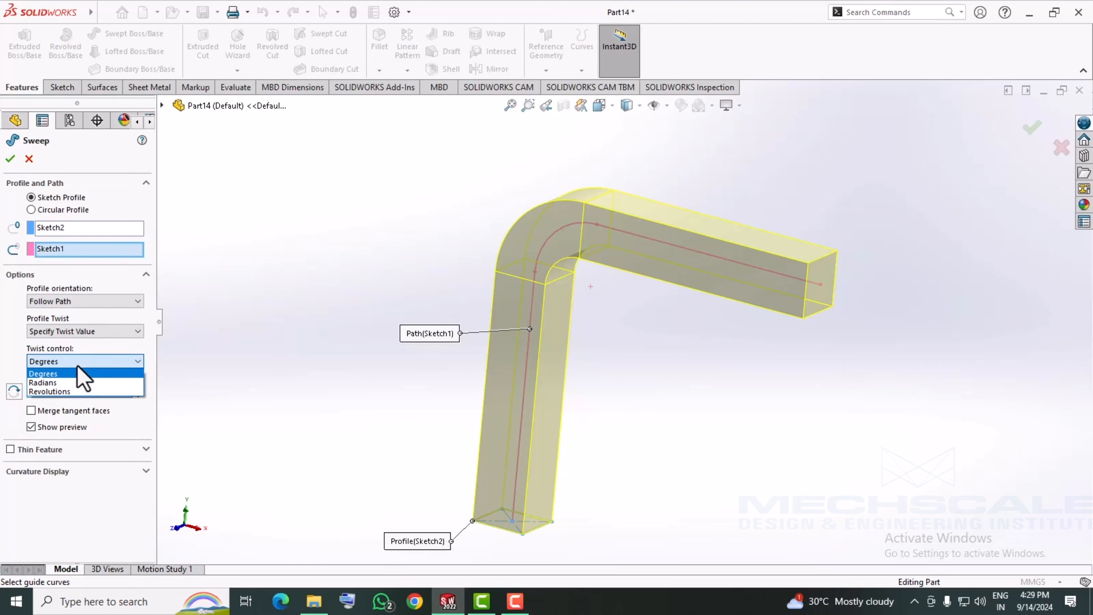
{"action": "left_click", "coordinate": [77, 391]}
{"action": "left_click_drag", "start_coordinate": [77, 390], "coordinate": [3, 391]}
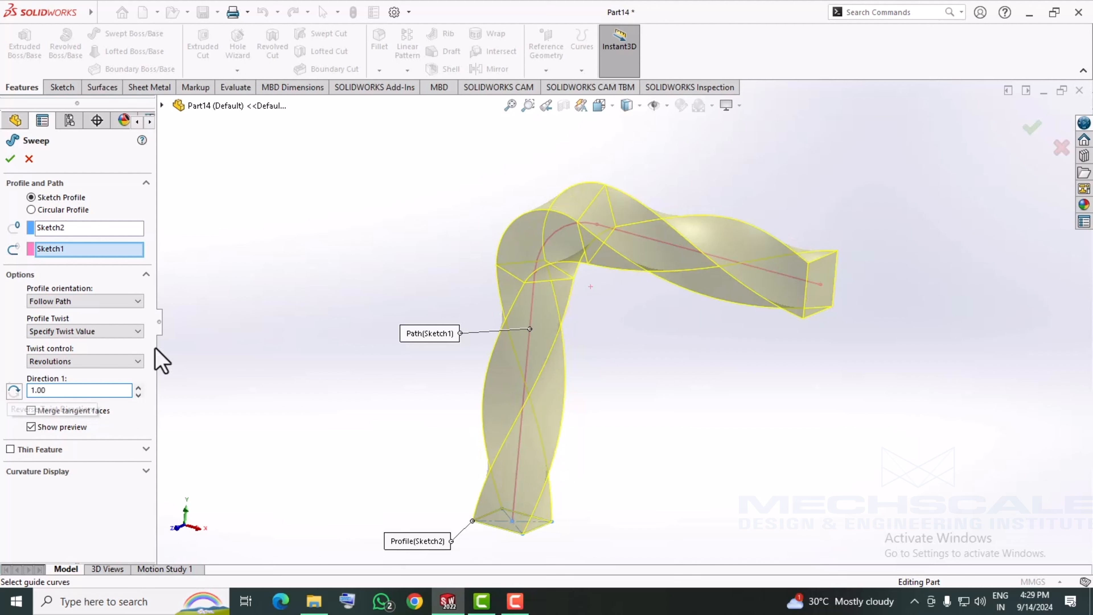
{"action": "middle_click_drag", "start_coordinate": [353, 368], "coordinate": [231, 382]}
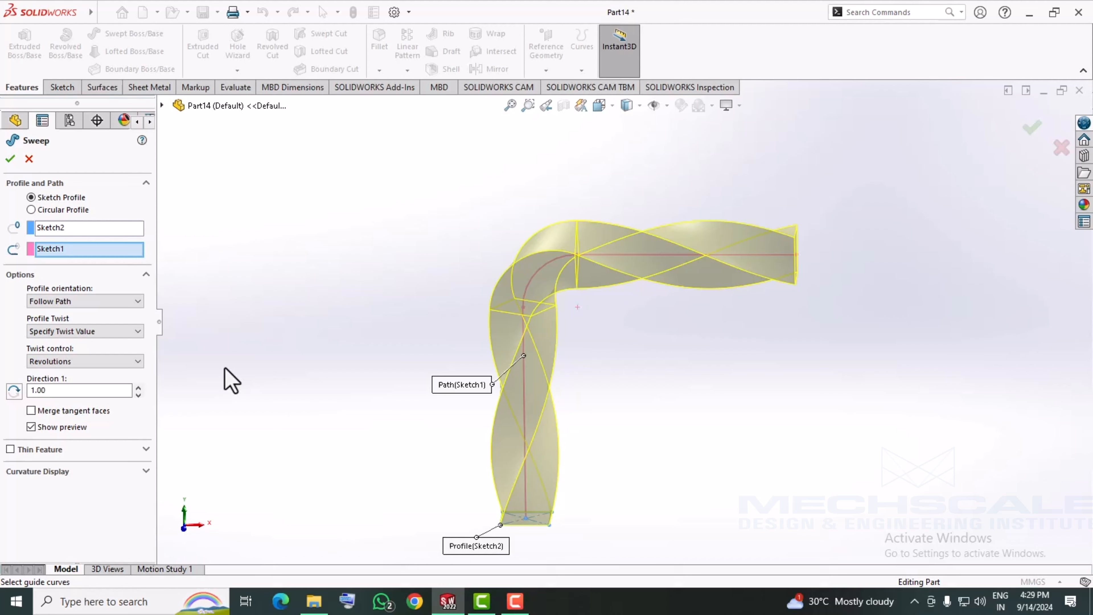
{"action": "left_click", "coordinate": [7, 161]}
{"action": "middle_click_drag", "start_coordinate": [325, 439], "coordinate": [374, 429]}
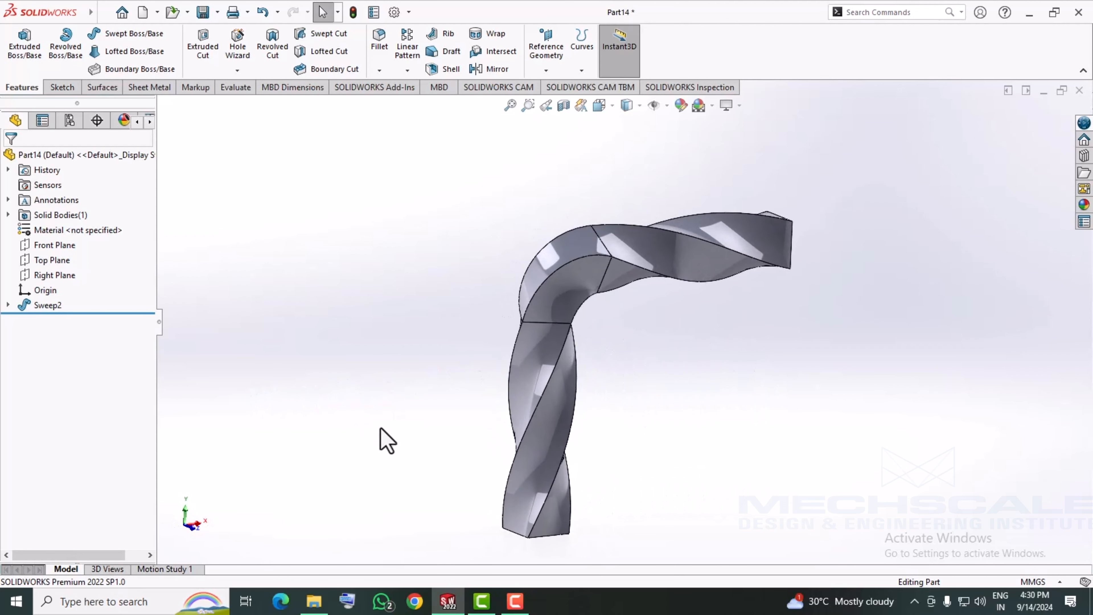
Step: Open the twisted sweep's definition to review its profile, path and twist options, and close it without changes
{"action": "right_click", "coordinate": [125, 37]}
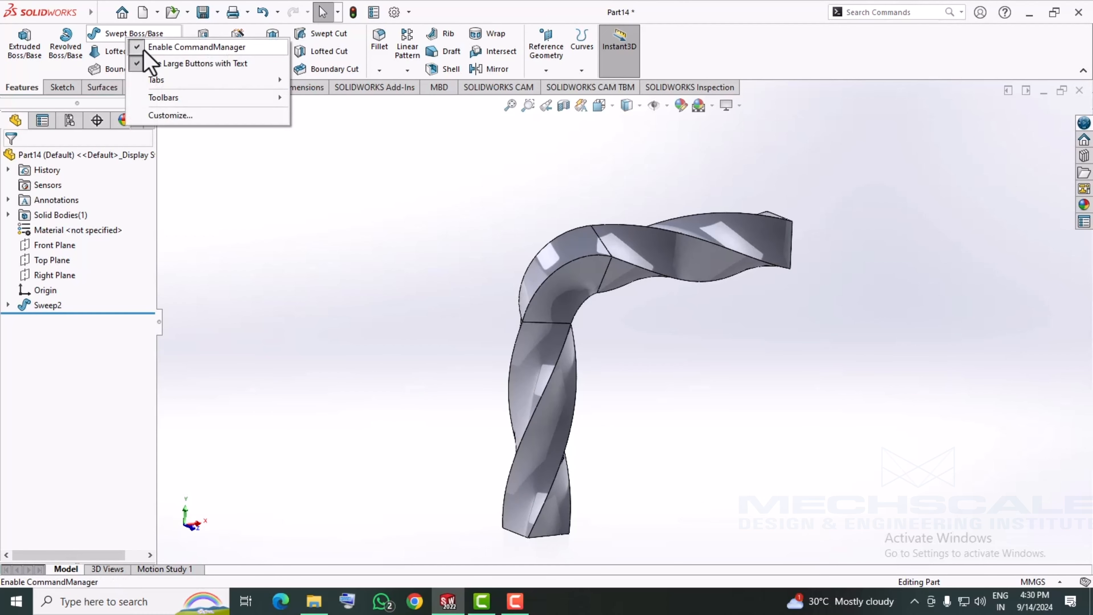
{"action": "left_click", "coordinate": [223, 154]}
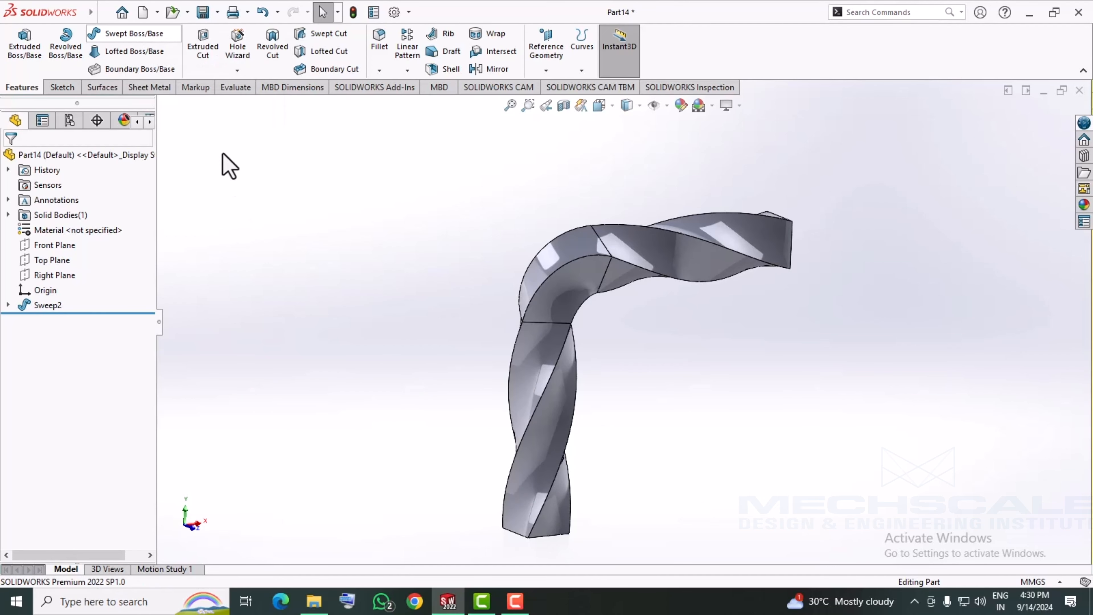
{"action": "right_click", "coordinate": [55, 306]}
{"action": "left_click", "coordinate": [82, 267]}
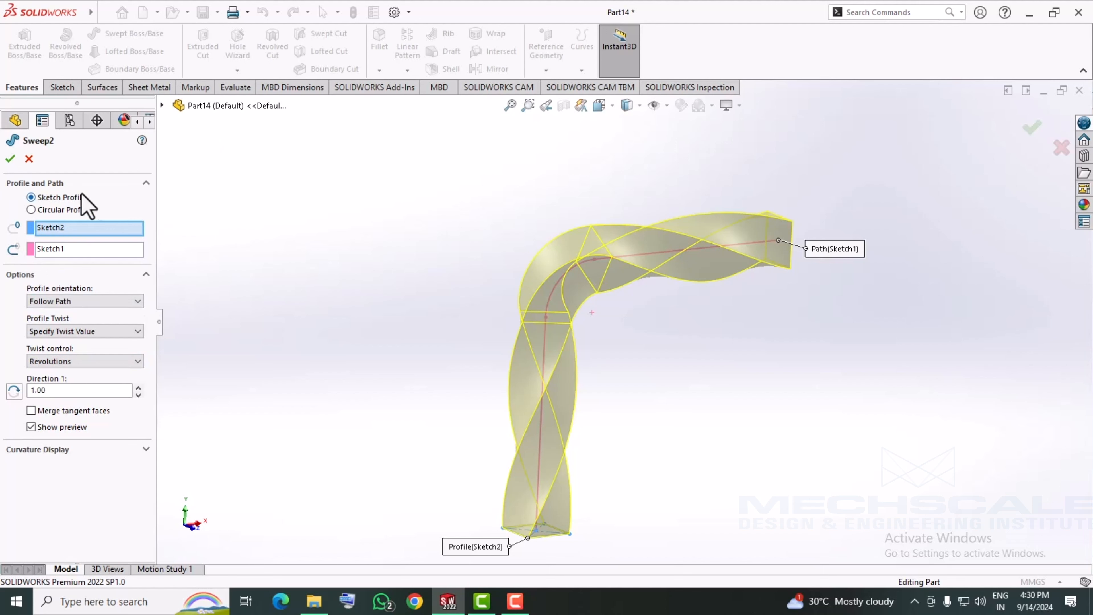
{"action": "left_click", "coordinate": [11, 159]}
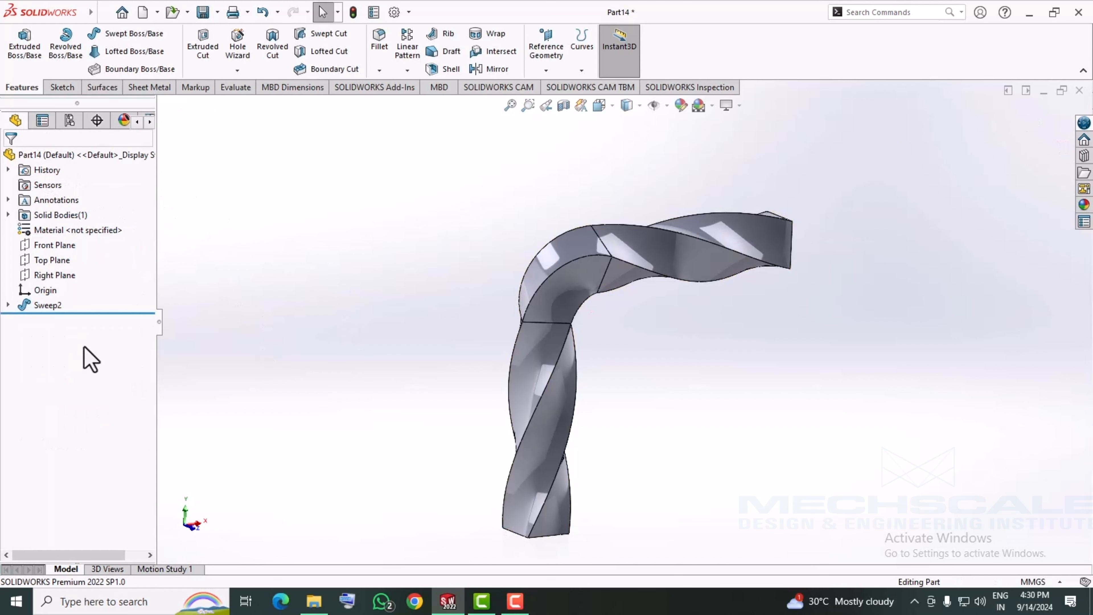
Step: Delete the twisted sweep feature, leaving its rectangle and path sketches in the part
{"action": "right_click", "coordinate": [28, 306]}
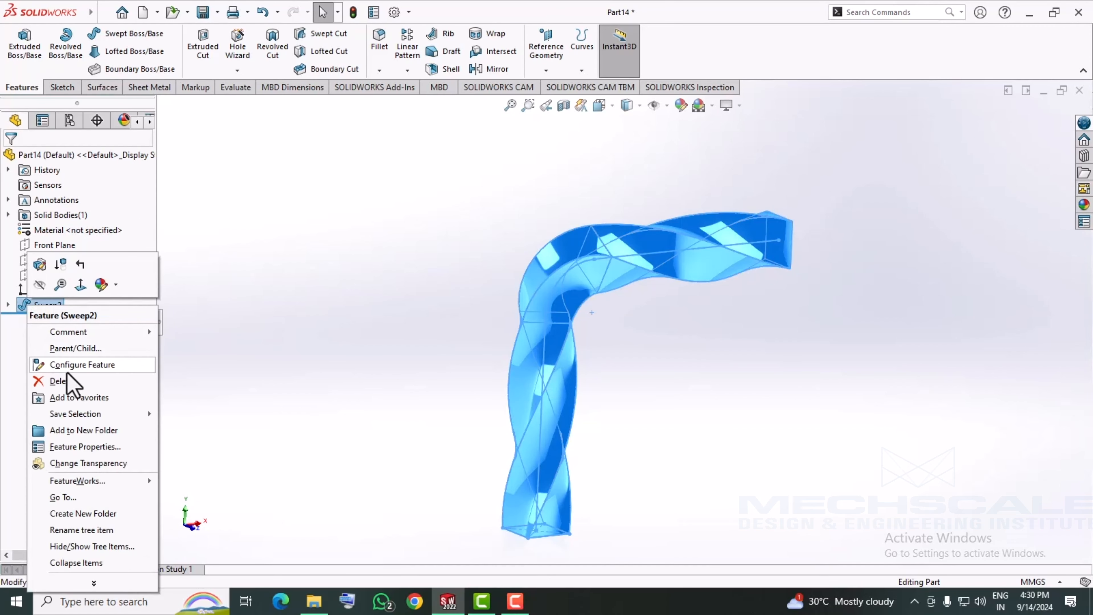
{"action": "left_click", "coordinate": [65, 381]}
{"action": "left_click", "coordinate": [630, 234]}
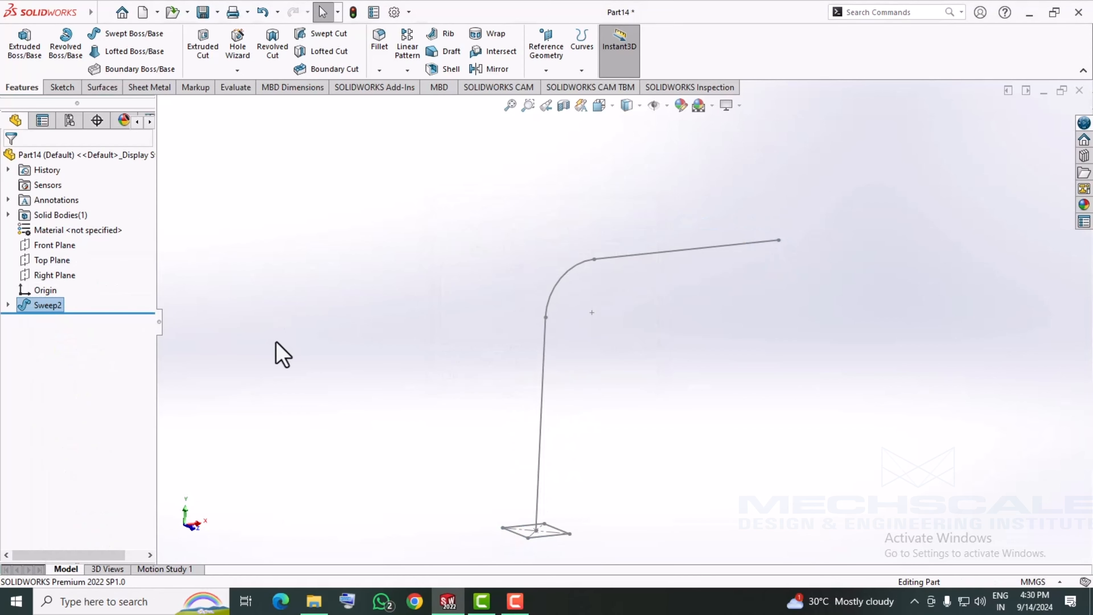
Step: Start a Swept Boss/Base with a 25 mm diameter circular profile along the filleted path sketch
{"action": "left_click", "coordinate": [125, 33]}
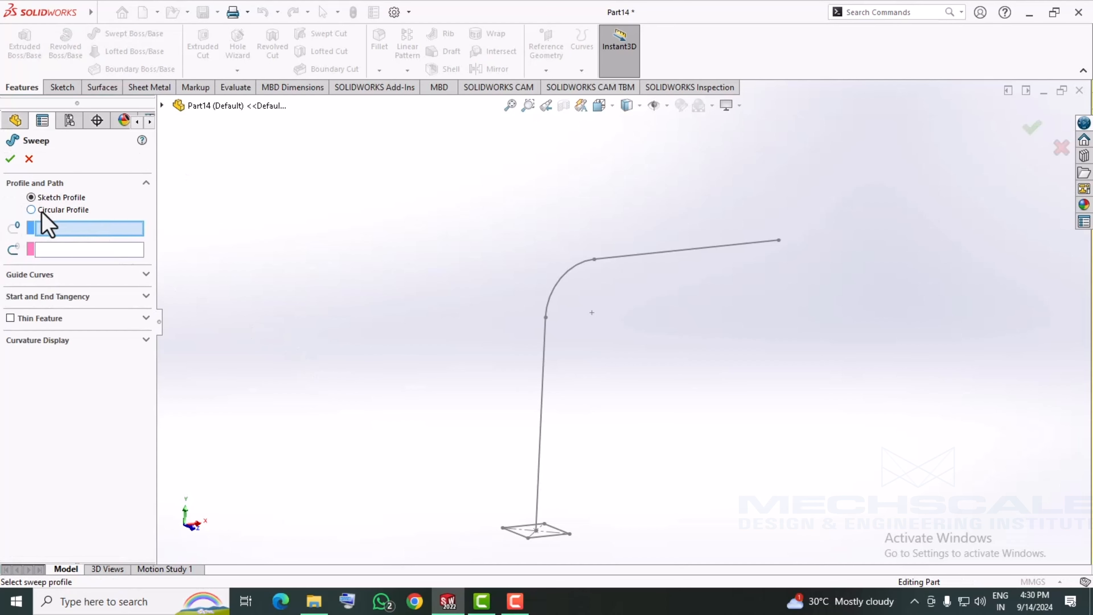
{"action": "left_click", "coordinate": [31, 210]}
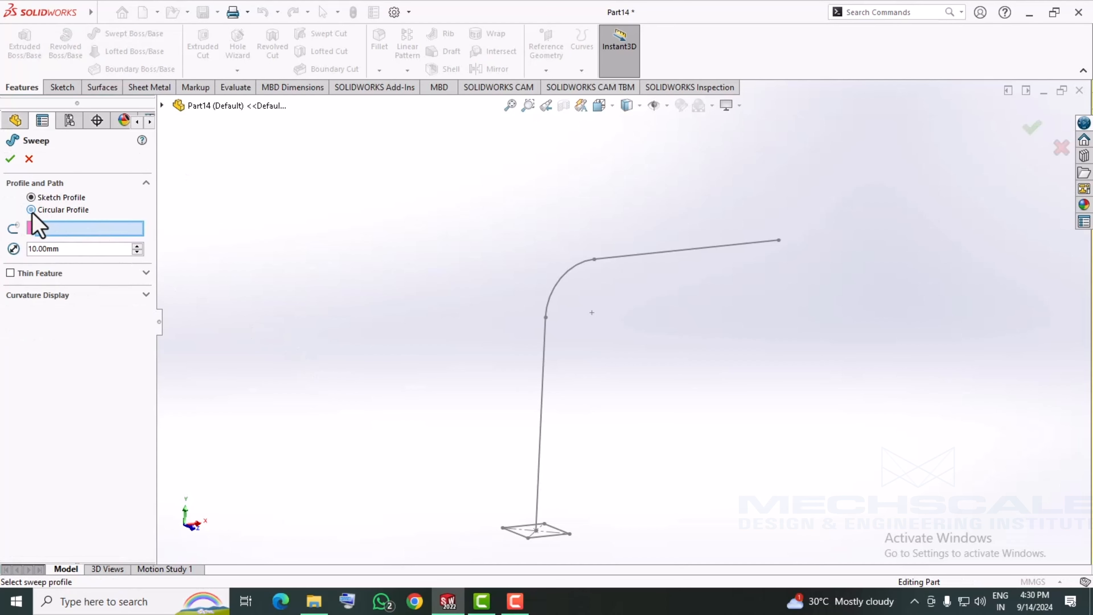
{"action": "double_click", "coordinate": [69, 247]}
{"action": "type", "text": "25"}
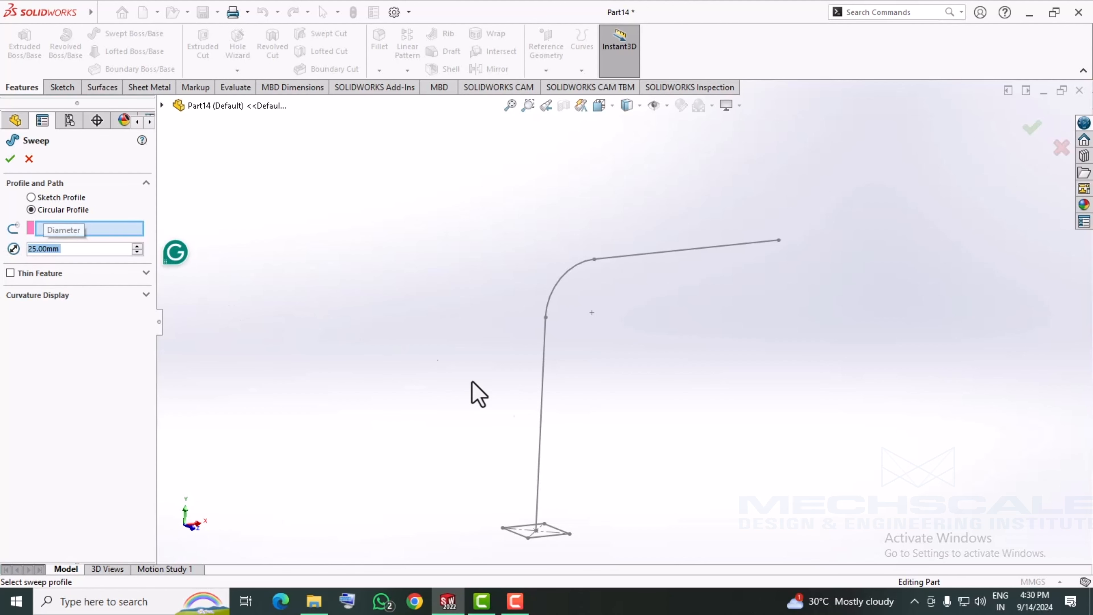
{"action": "left_click", "coordinate": [541, 385]}
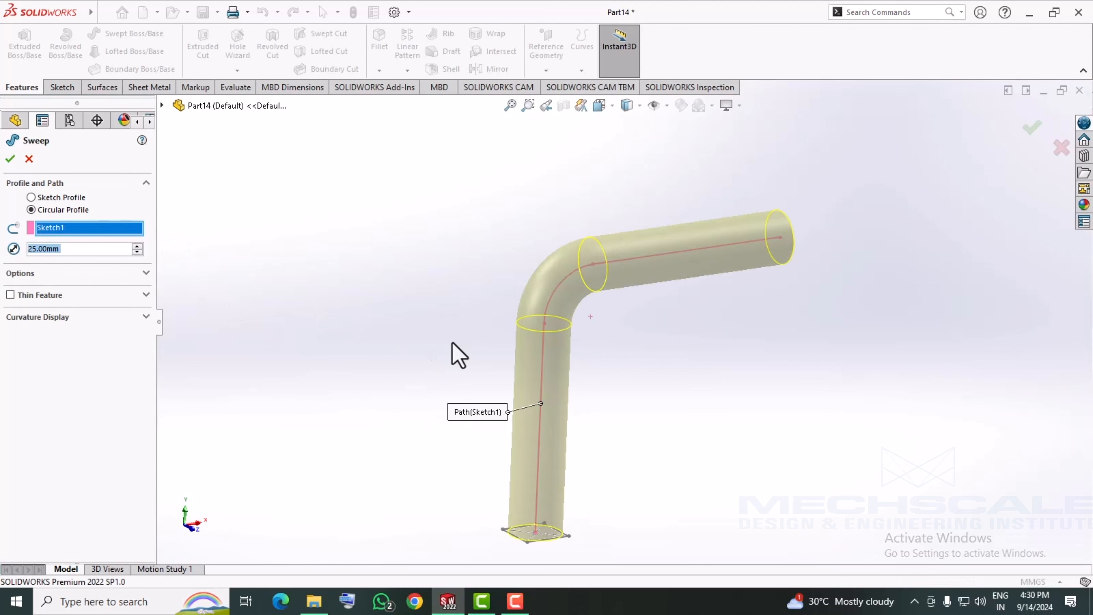
Step: Make the circular sweep a one-direction thin feature with a 2 mm wall reversed to the inside, and create the tube
{"action": "mouse_move", "coordinate": [452, 346]}
{"action": "middle_mouse_down"}
{"action": "mouse_move", "coordinate": [371, 400]}
{"action": "mouse_move", "coordinate": [395, 486]}
{"action": "mouse_move", "coordinate": [402, 381]}
{"action": "mouse_move", "coordinate": [358, 362]}
{"action": "mouse_move", "coordinate": [488, 310]}
{"action": "middle_mouse_up"}
{"action": "scroll", "coordinate": [663, 252], "scroll_direction": "down", "scroll_amount": 3}
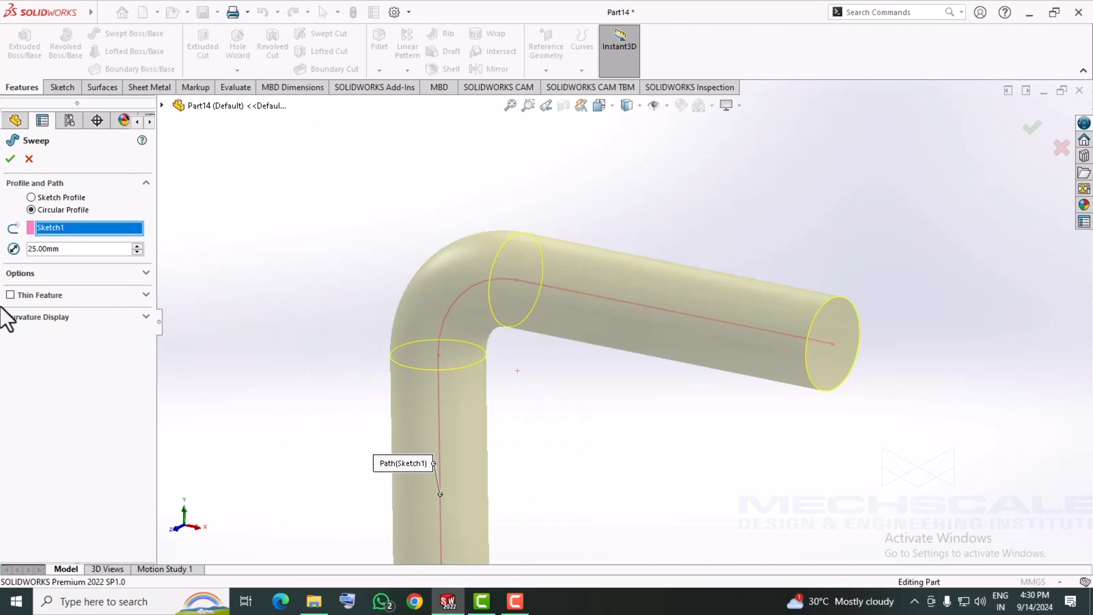
{"action": "left_click", "coordinate": [10, 295]}
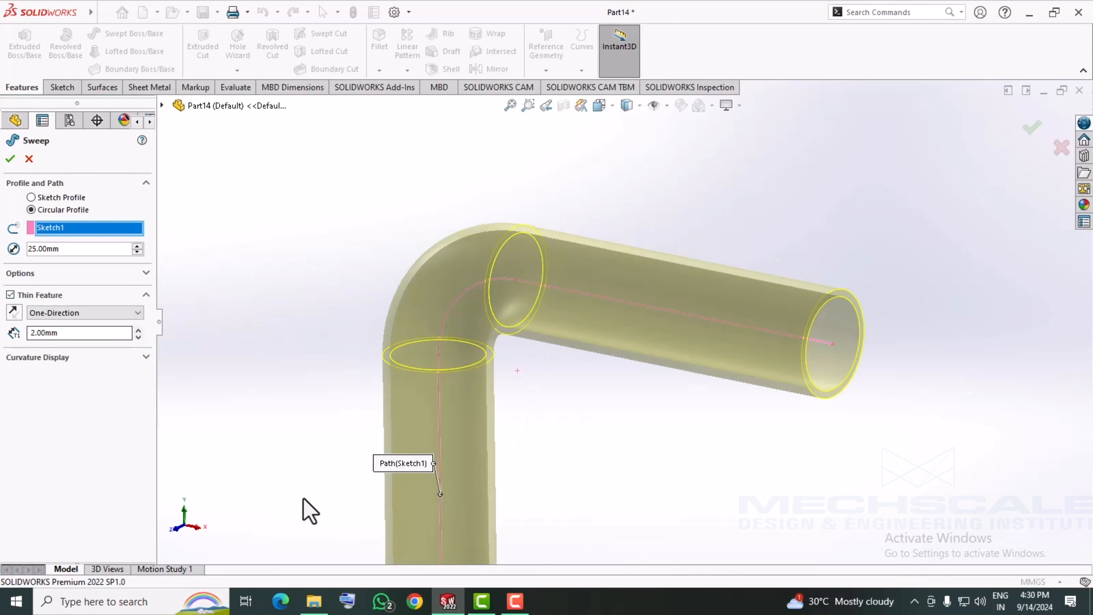
{"action": "left_click", "coordinate": [13, 312]}
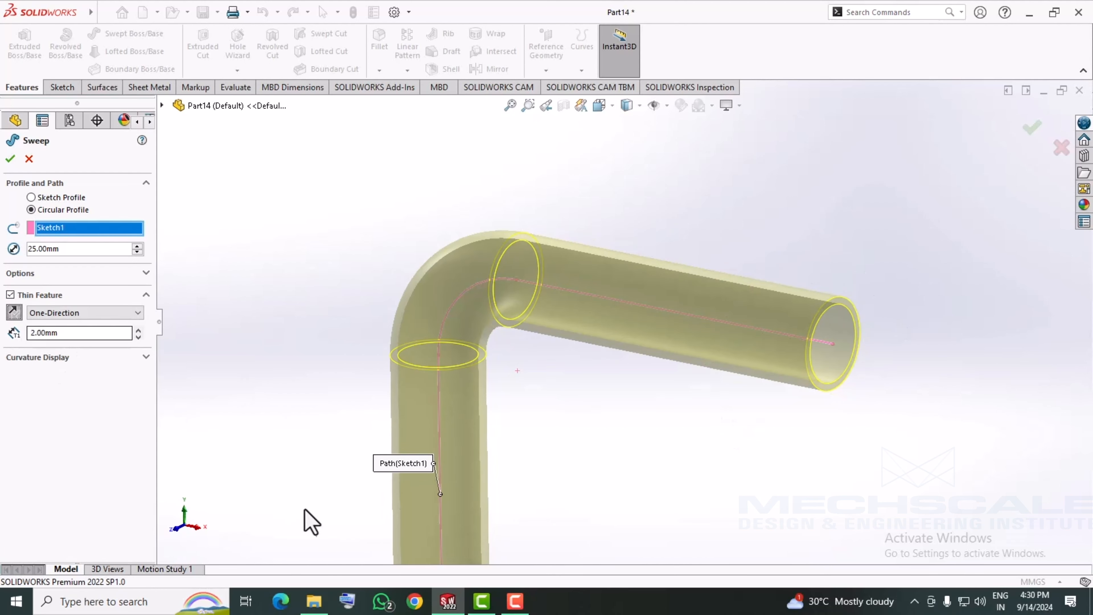
{"action": "key", "text": "Return"}
{"action": "middle_click_drag", "start_coordinate": [349, 251], "coordinate": [332, 440]}
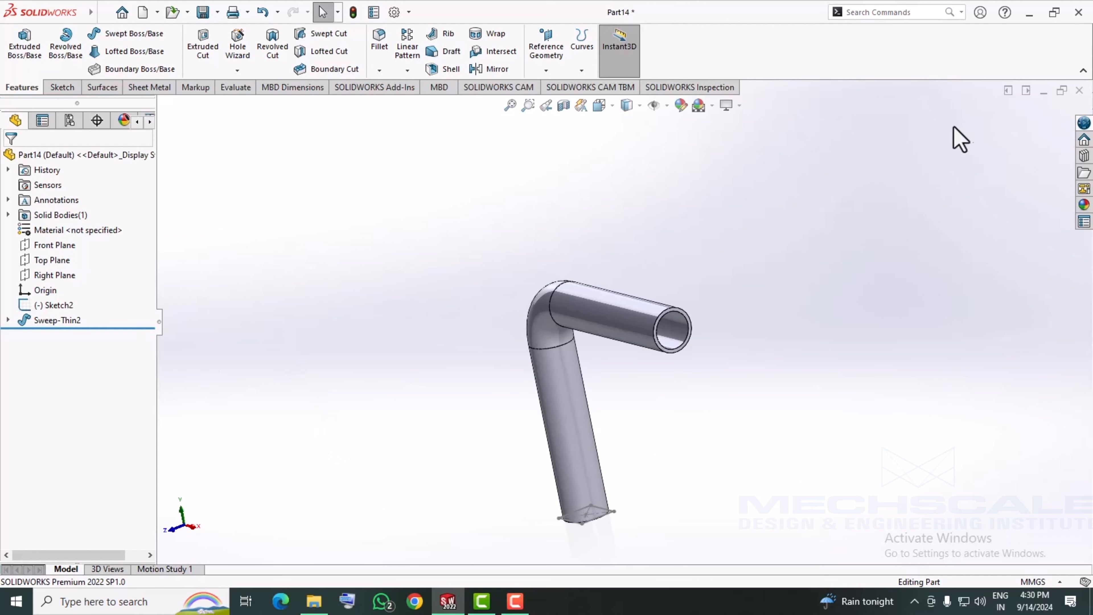
Step: Close the tube part without saving its changes
{"action": "left_click", "coordinate": [1080, 93]}
{"action": "left_click", "coordinate": [504, 319]}
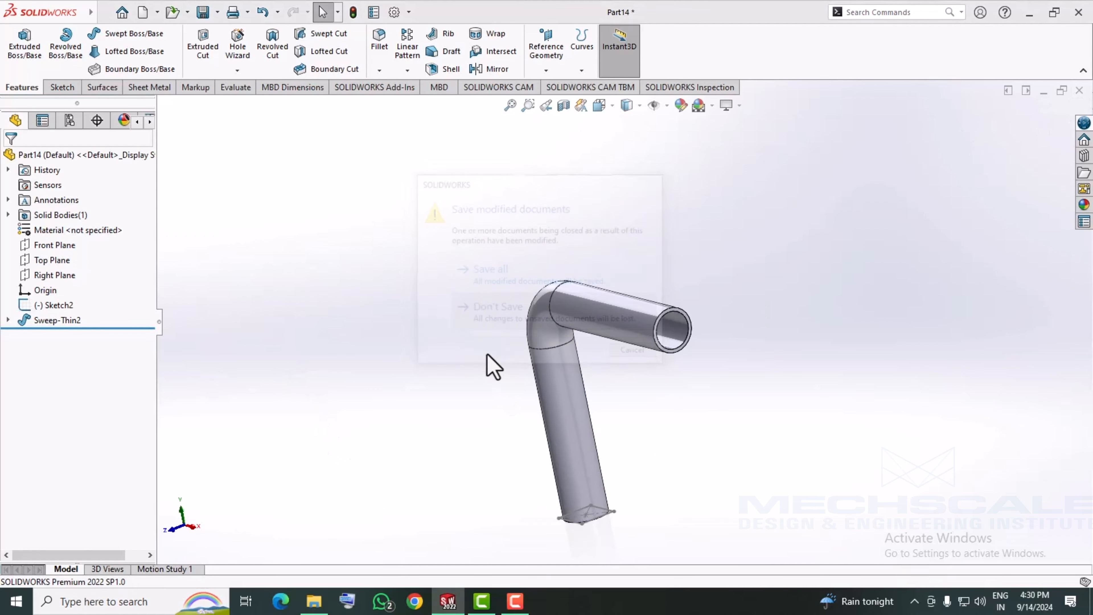
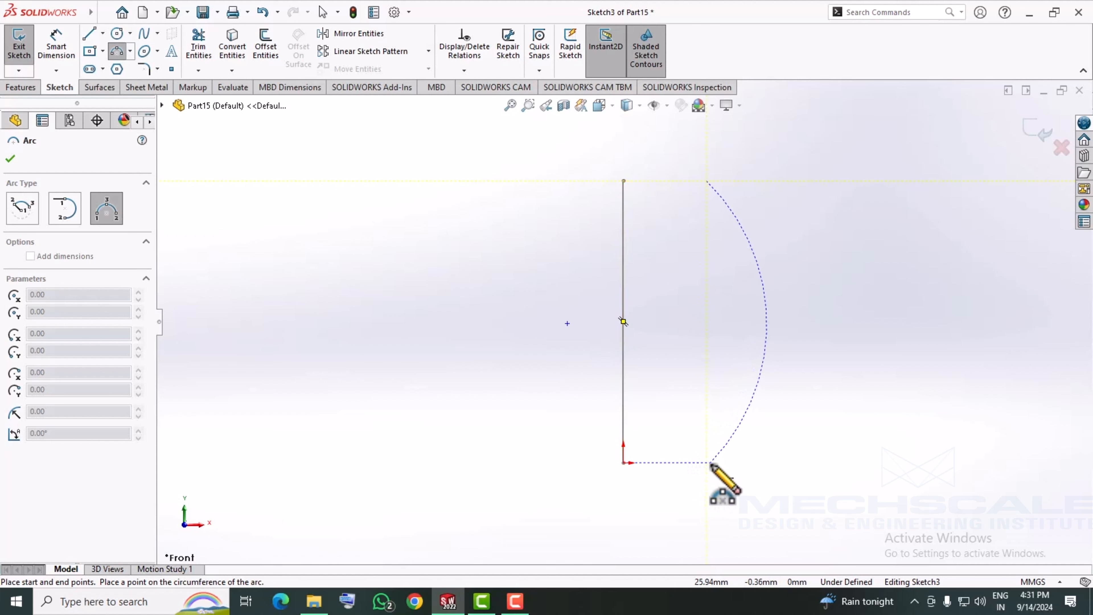
Step: Draw a three-point arc with a vertical chord about 82 mm long, bulging away from the vertical line, and exit the sketch
{"action": "left_click", "coordinate": [709, 464]}
{"action": "left_click", "coordinate": [758, 370]}
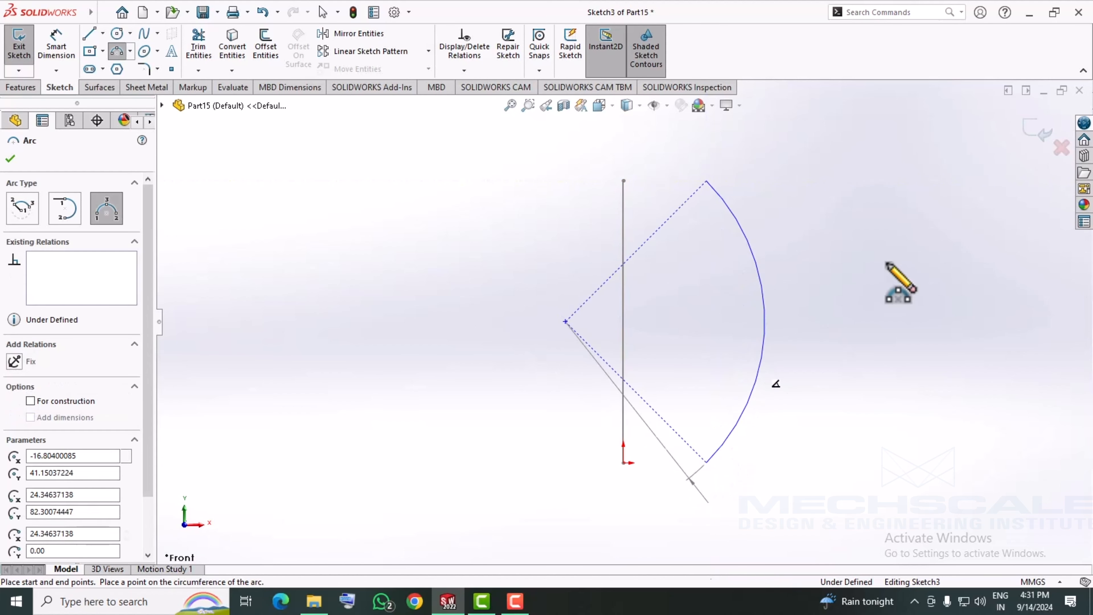
{"action": "right_click", "coordinate": [888, 264]}
{"action": "left_click", "coordinate": [902, 271]}
{"action": "left_click", "coordinate": [1038, 143]}
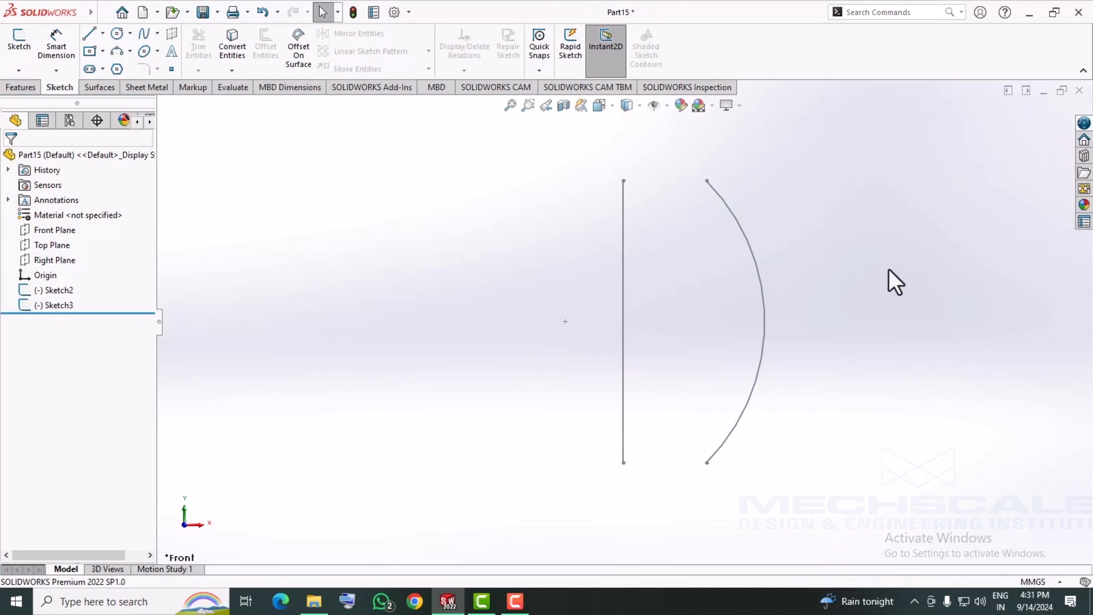
{"action": "mouse_move", "coordinate": [893, 281]}
{"action": "middle_mouse_down"}
{"action": "mouse_move", "coordinate": [820, 406]}
{"action": "mouse_move", "coordinate": [844, 409]}
{"action": "middle_mouse_up"}
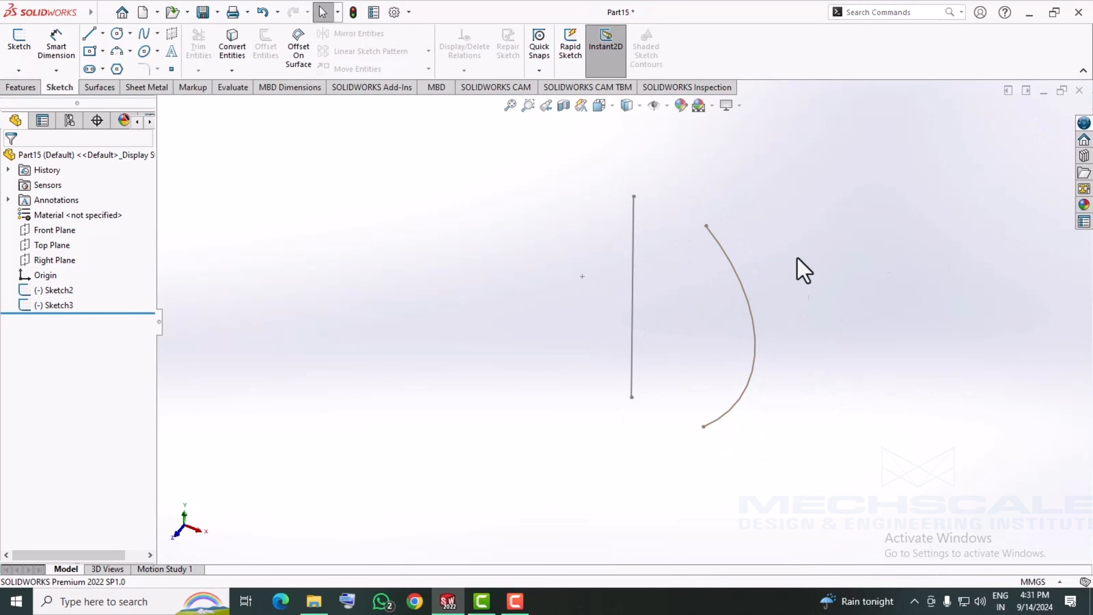
Step: Sketch a circle about 48 mm in diameter on the Top Plane, centred on the origin and reaching near the arc's lower end
{"action": "left_click", "coordinate": [50, 244]}
{"action": "right_click", "coordinate": [51, 245]}
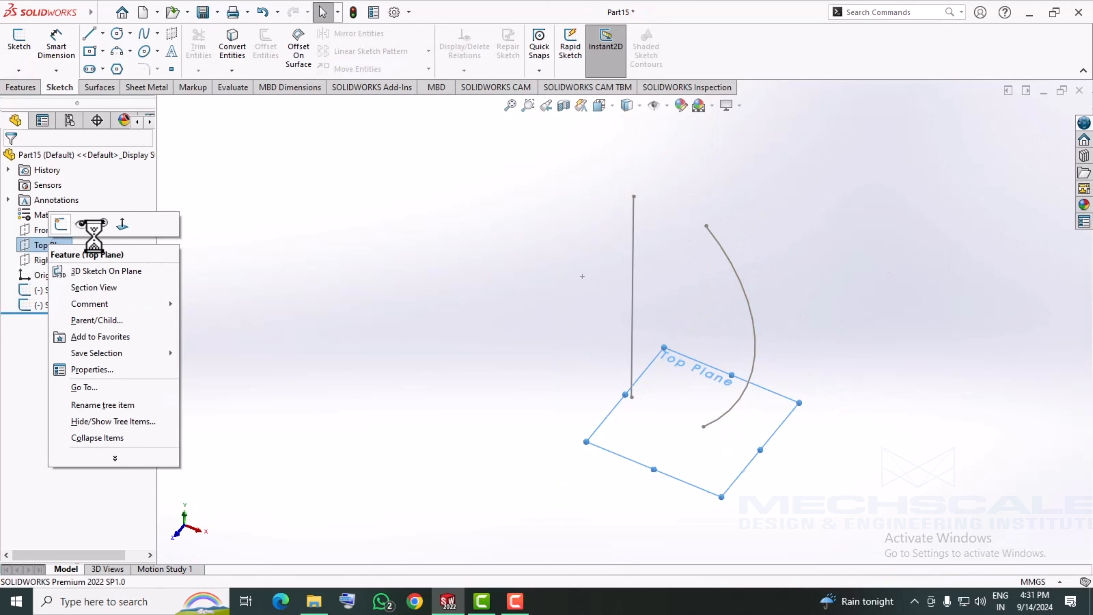
{"action": "left_click", "coordinate": [91, 225]}
{"action": "left_click", "coordinate": [116, 34]}
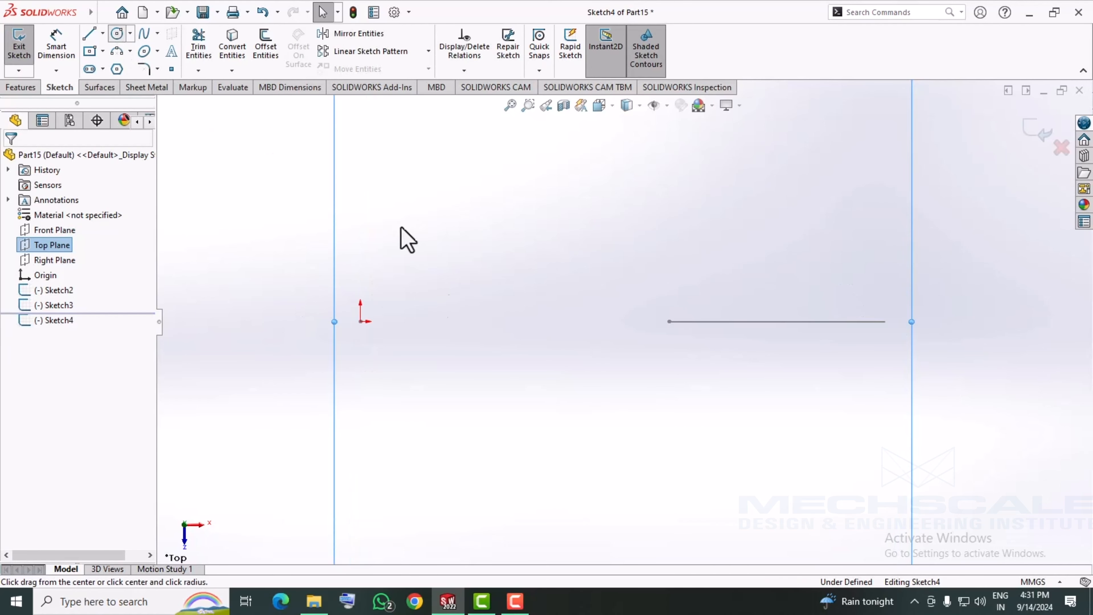
{"action": "left_click", "coordinate": [361, 321]}
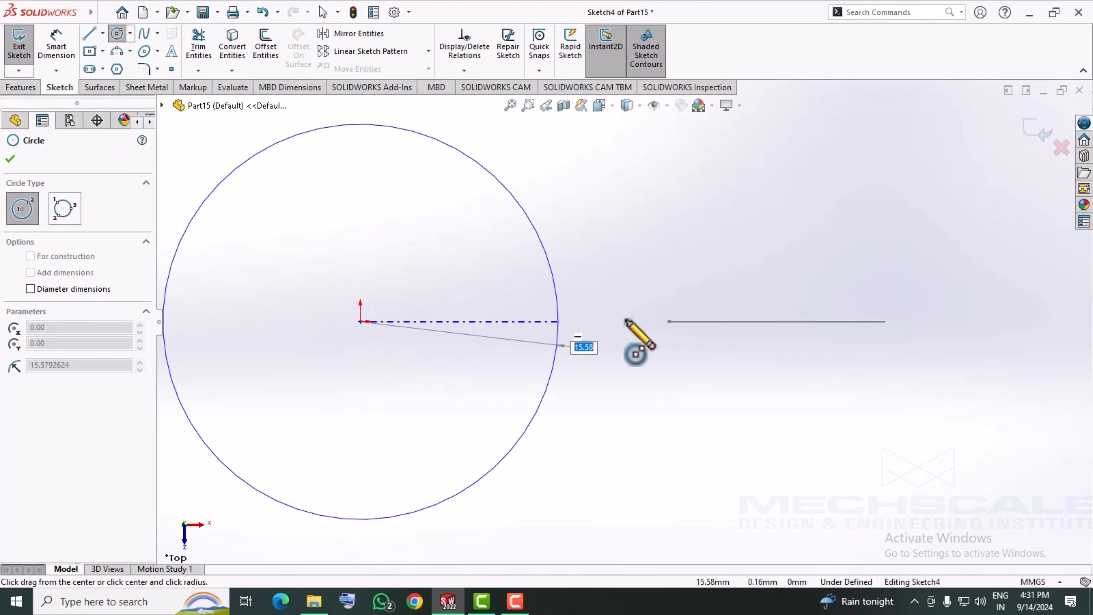
{"action": "left_click", "coordinate": [668, 328]}
{"action": "key", "text": "Escape"}
Step: Try a tangent relation between the circle and the arc, and delete that relation
{"action": "scroll", "coordinate": [737, 297], "scroll_direction": "down", "scroll_amount": 5}
{"action": "scroll", "coordinate": [539, 404], "scroll_direction": "down", "scroll_amount": 5}
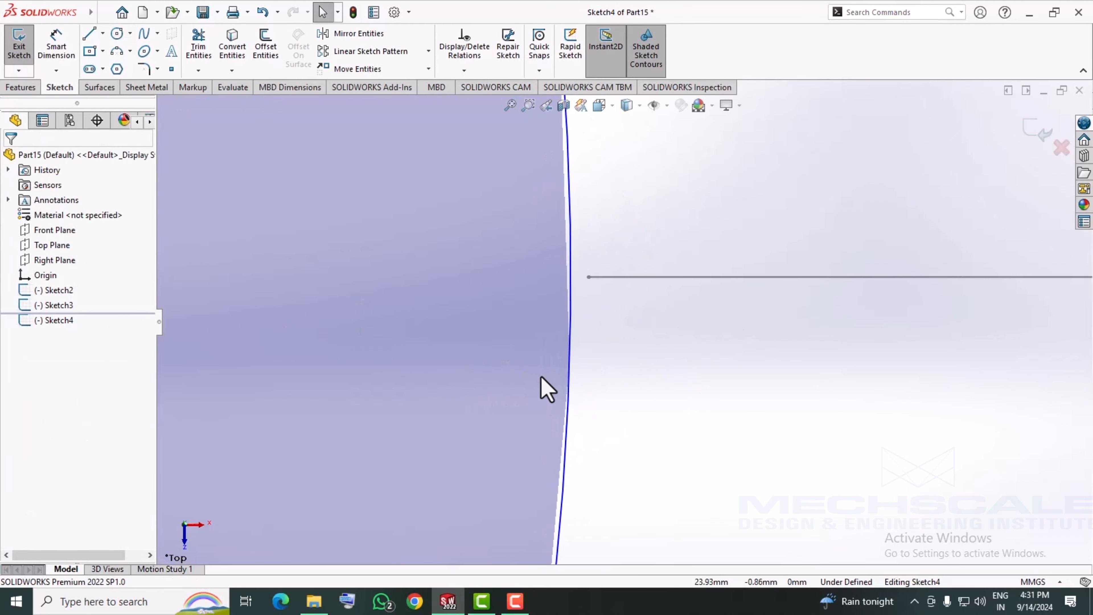
{"action": "left_click", "coordinate": [579, 318]}
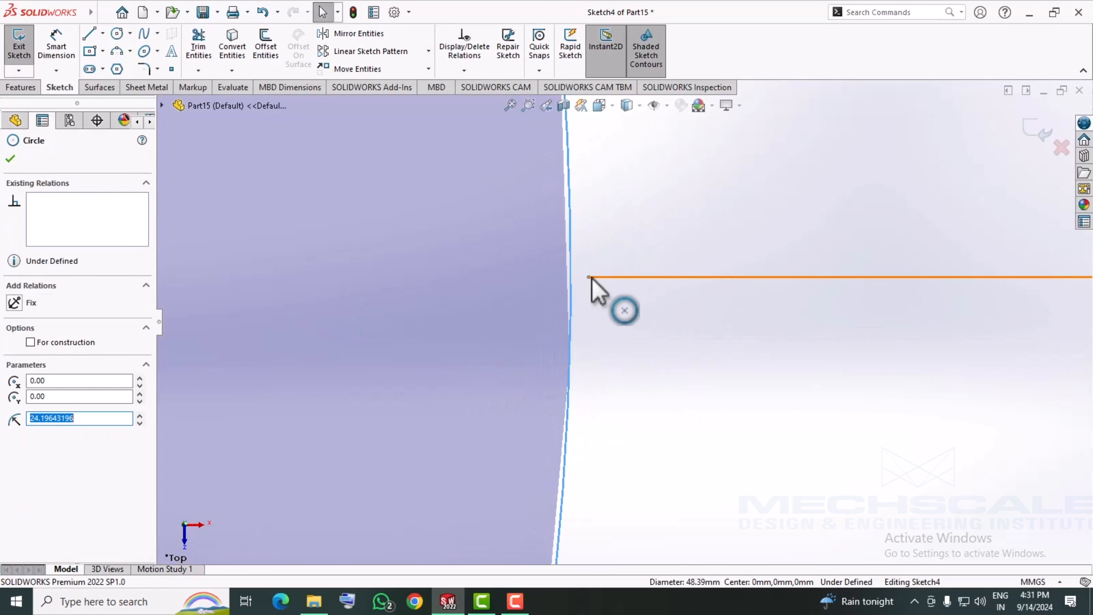
{"action": "left_click", "coordinate": [589, 278], "text": "ctrl"}
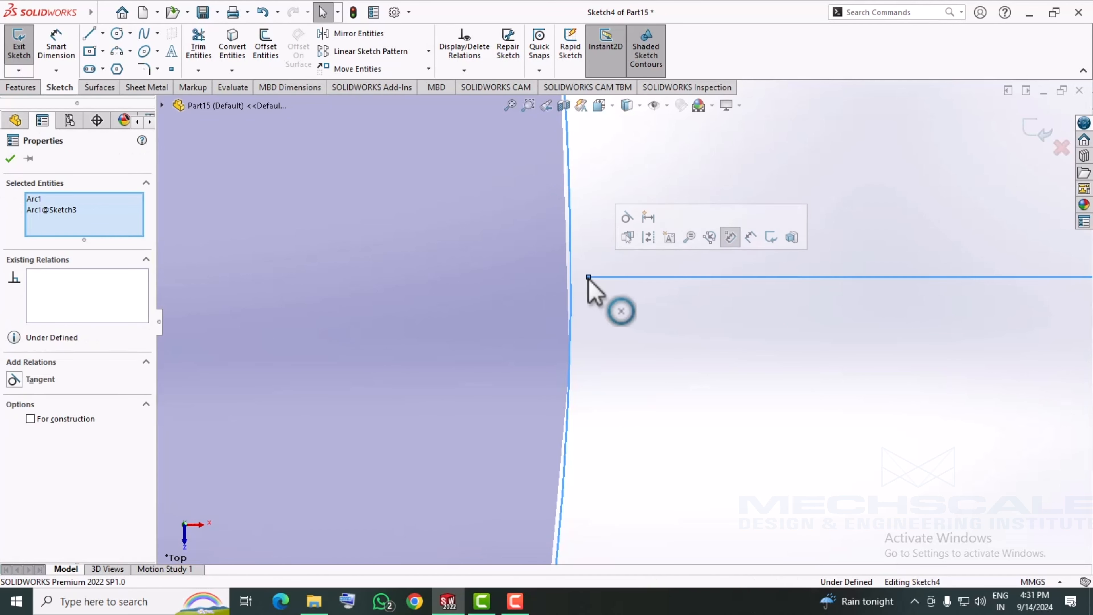
{"action": "left_click", "coordinate": [627, 220]}
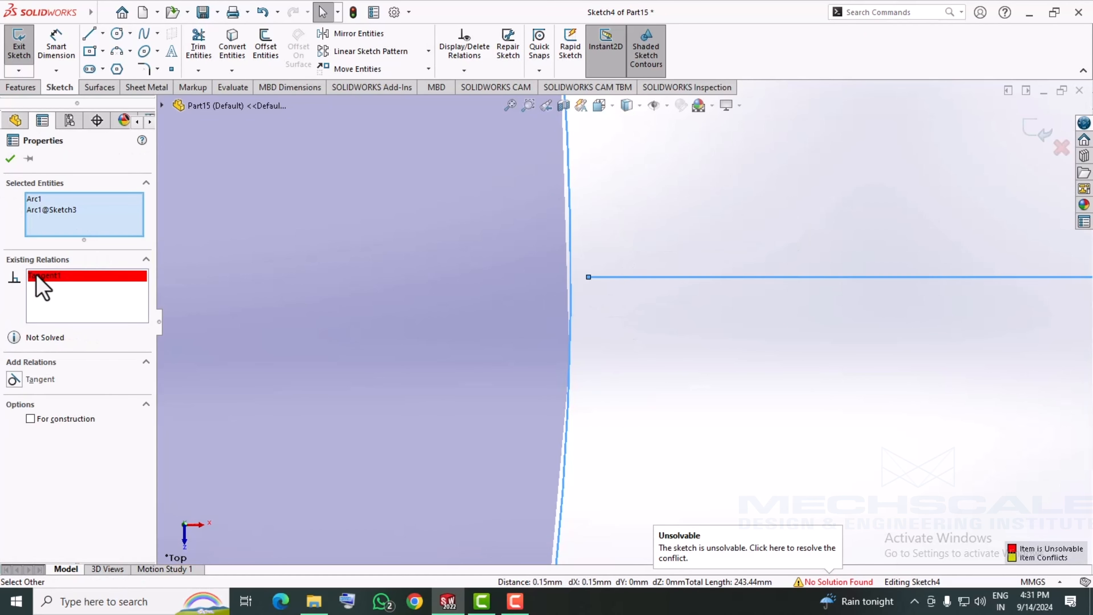
{"action": "right_click", "coordinate": [41, 286]}
{"action": "left_click", "coordinate": [73, 280]}
Step: Make the circle coincident with the arc's lower endpoint and exit the sketch
{"action": "scroll", "coordinate": [610, 305], "scroll_direction": "up", "scroll_amount": 5}
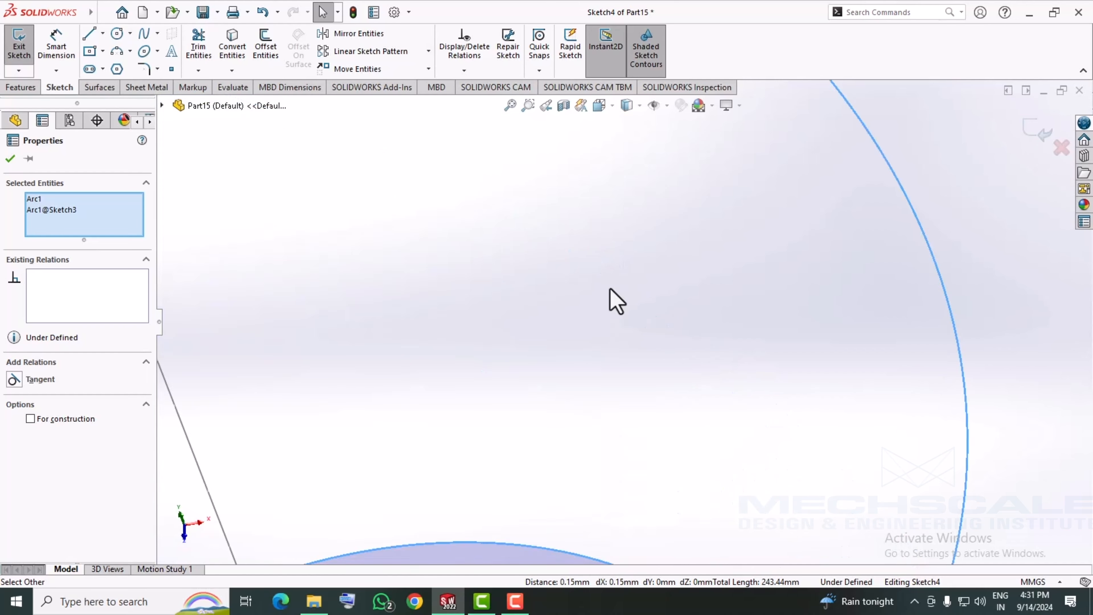
{"action": "scroll", "coordinate": [610, 289], "scroll_direction": "up", "scroll_amount": 5}
{"action": "left_click", "coordinate": [715, 442]}
{"action": "scroll", "coordinate": [648, 398], "scroll_direction": "down", "scroll_amount": 6}
{"action": "middle_click_drag", "start_coordinate": [831, 455], "coordinate": [822, 427]}
{"action": "scroll", "coordinate": [795, 488], "scroll_direction": "down", "scroll_amount": 5}
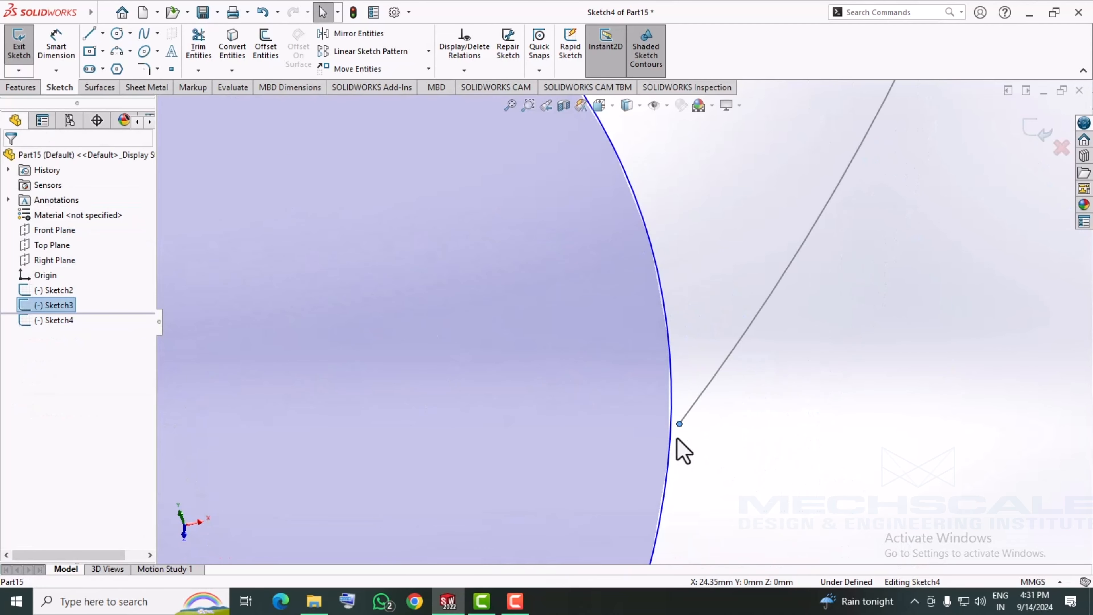
{"action": "left_click", "coordinate": [671, 438]}
{"action": "left_click", "coordinate": [679, 424], "text": "ctrl"}
{"action": "left_click", "coordinate": [730, 375]}
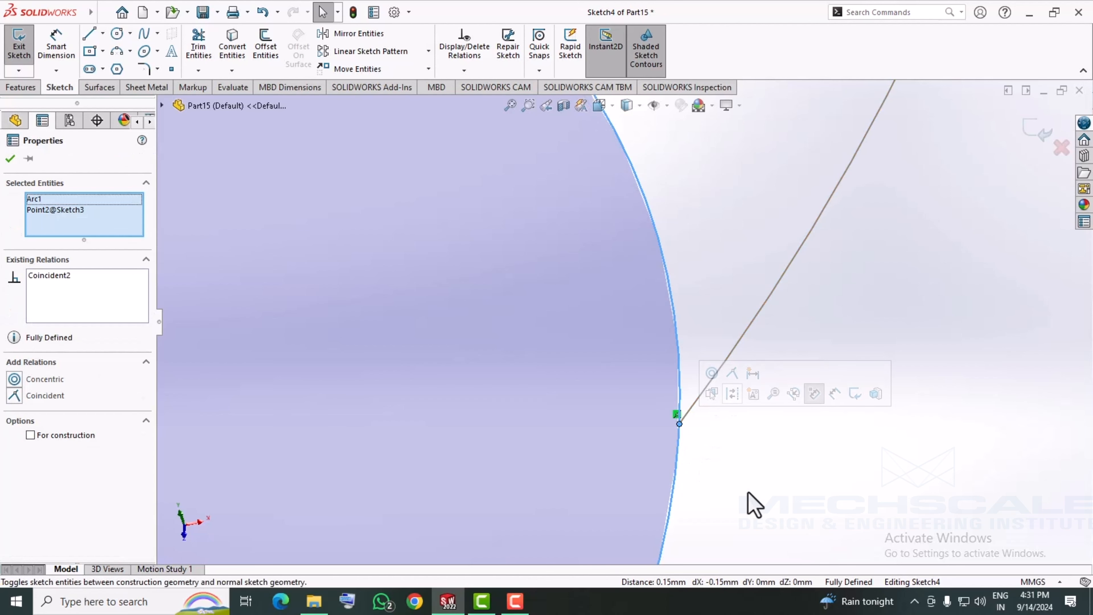
{"action": "left_click", "coordinate": [755, 495]}
{"action": "left_click", "coordinate": [1037, 128]}
Step: Start a Swept Boss/Base with the circle as the profile and the vertical line as the path
{"action": "scroll", "coordinate": [780, 381], "scroll_direction": "up", "scroll_amount": 3}
{"action": "scroll", "coordinate": [683, 481], "scroll_direction": "up", "scroll_amount": 3}
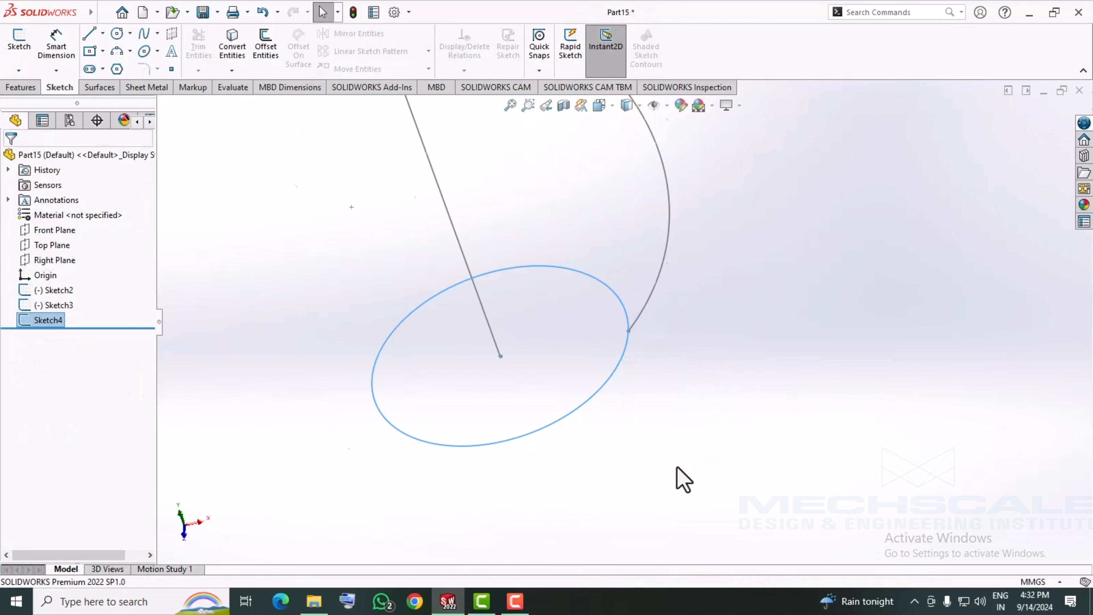
{"action": "middle_click_drag", "start_coordinate": [683, 481], "coordinate": [566, 471]}
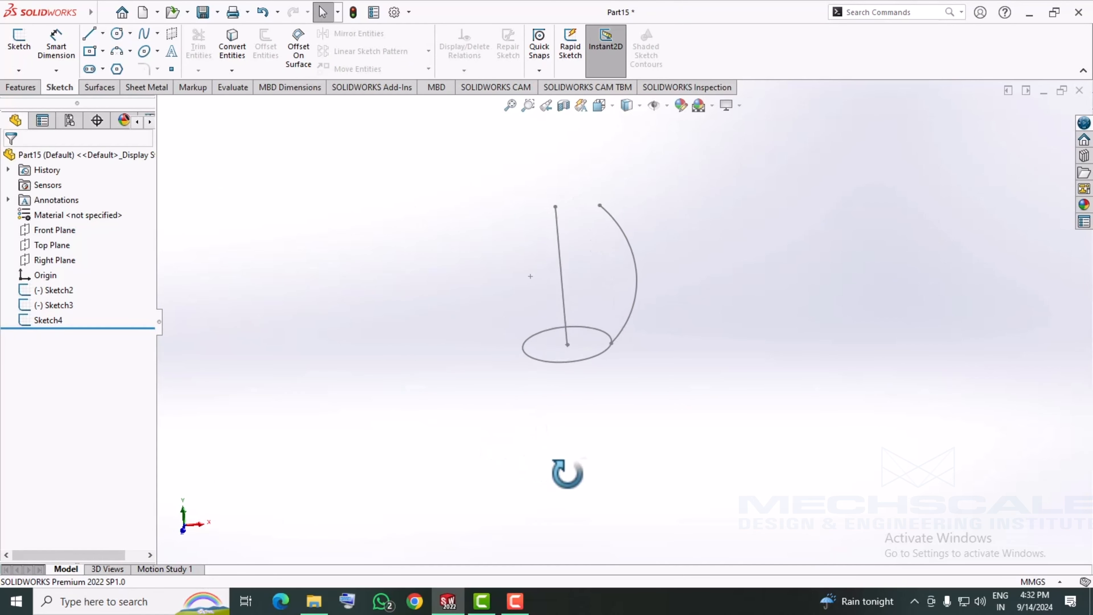
{"action": "scroll", "coordinate": [585, 315], "scroll_direction": "down", "scroll_amount": 2}
{"action": "left_click", "coordinate": [5, 89]}
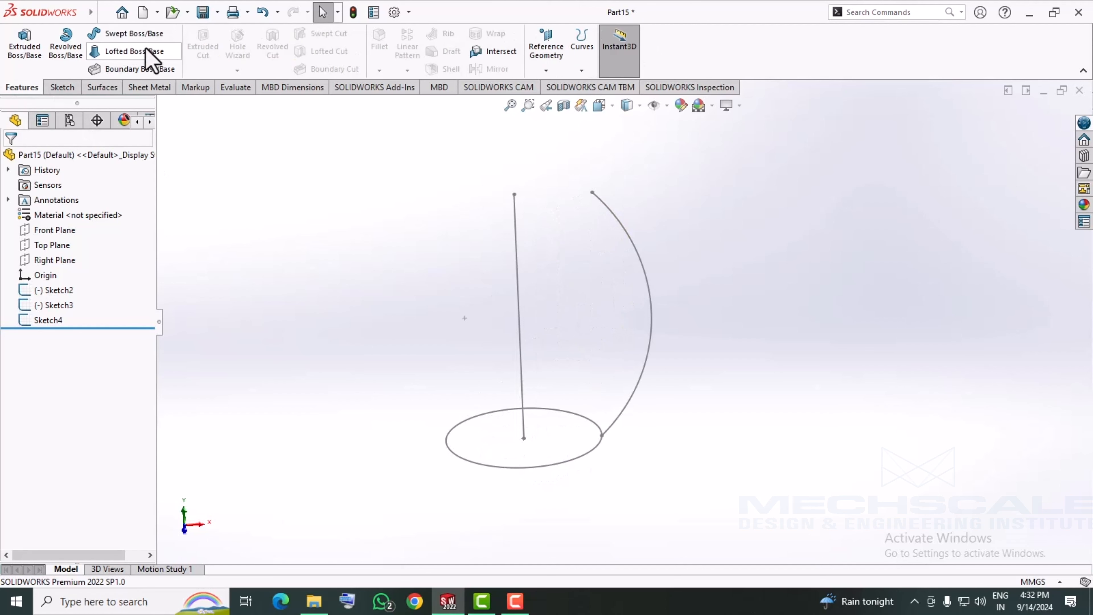
{"action": "left_click", "coordinate": [129, 33]}
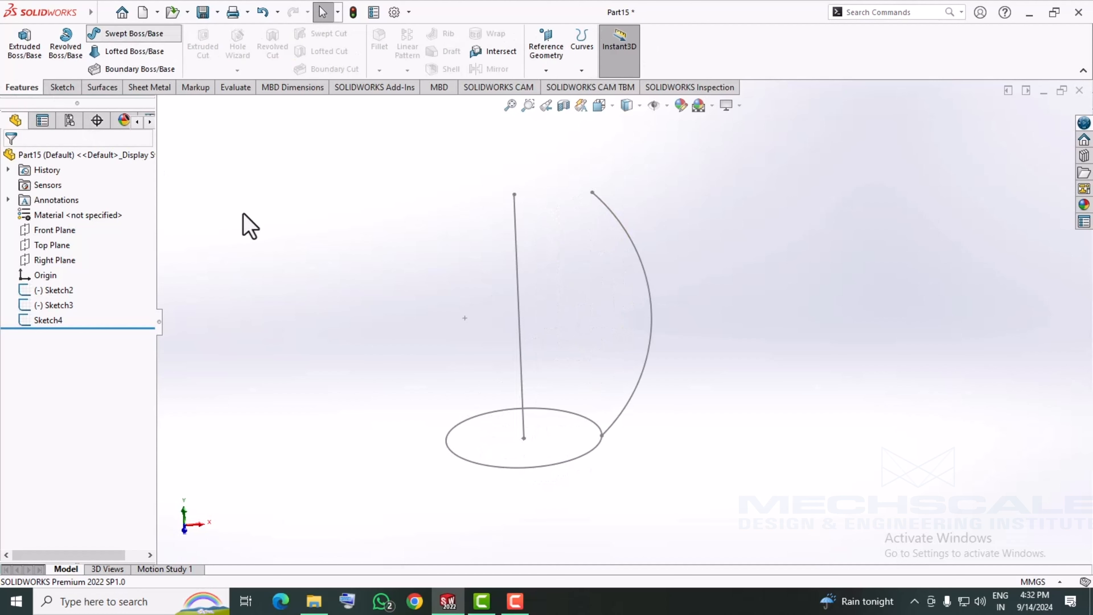
{"action": "left_click", "coordinate": [528, 468]}
{"action": "left_click", "coordinate": [520, 342]}
Step: Add the arc as the sweep's guide curve and create the barrel-shaped solid
{"action": "left_click", "coordinate": [47, 276]}
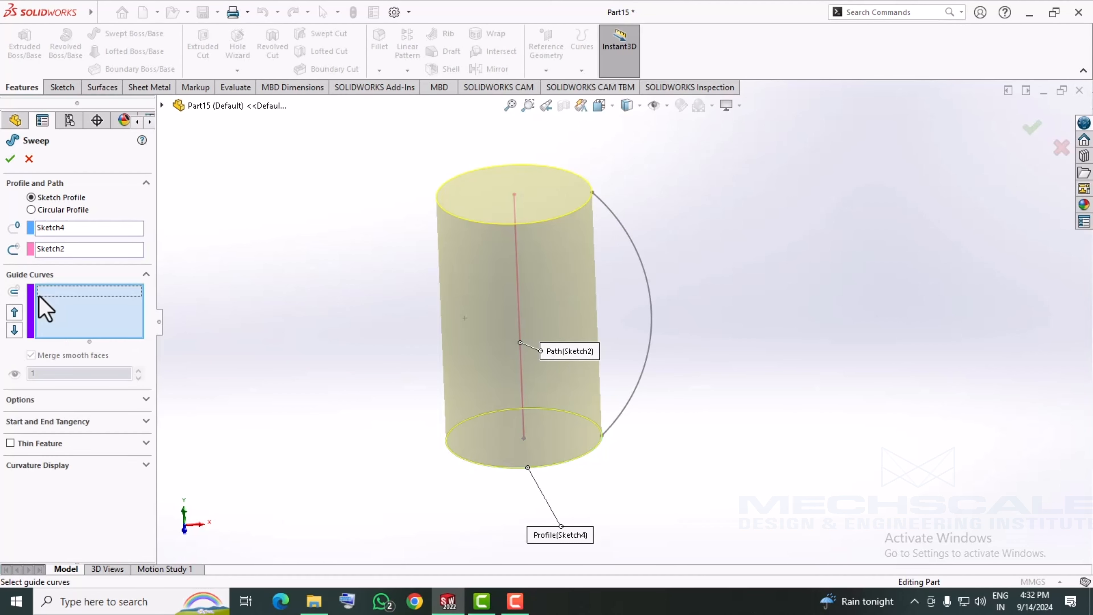
{"action": "left_click", "coordinate": [630, 245]}
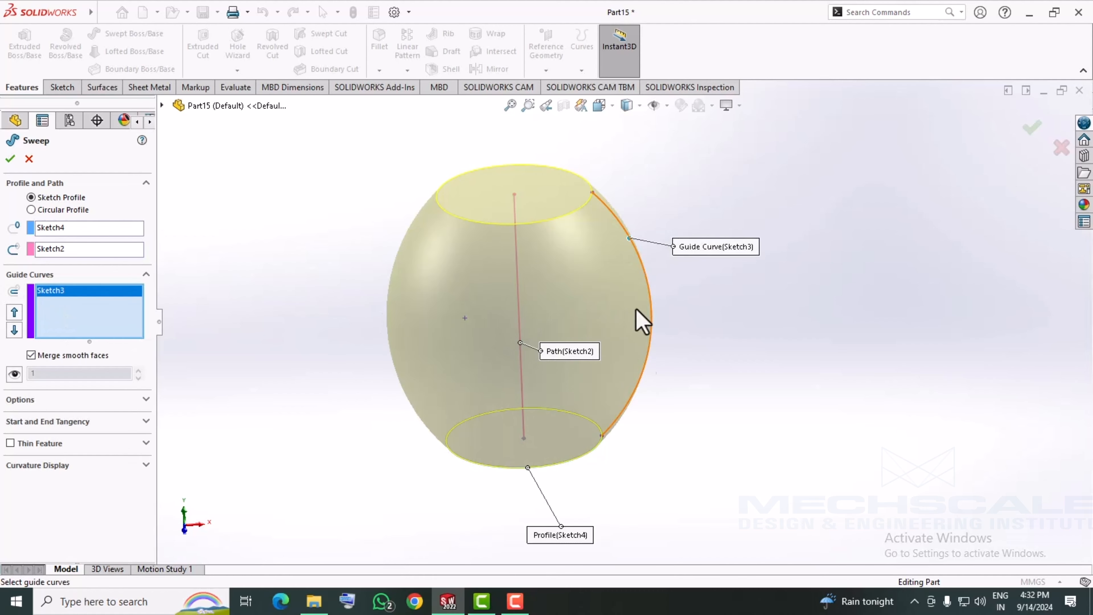
{"action": "mouse_move", "coordinate": [641, 318]}
{"action": "middle_mouse_down"}
{"action": "mouse_move", "coordinate": [950, 296]}
{"action": "mouse_move", "coordinate": [922, 274]}
{"action": "mouse_move", "coordinate": [683, 298]}
{"action": "mouse_move", "coordinate": [643, 324]}
{"action": "middle_mouse_up"}
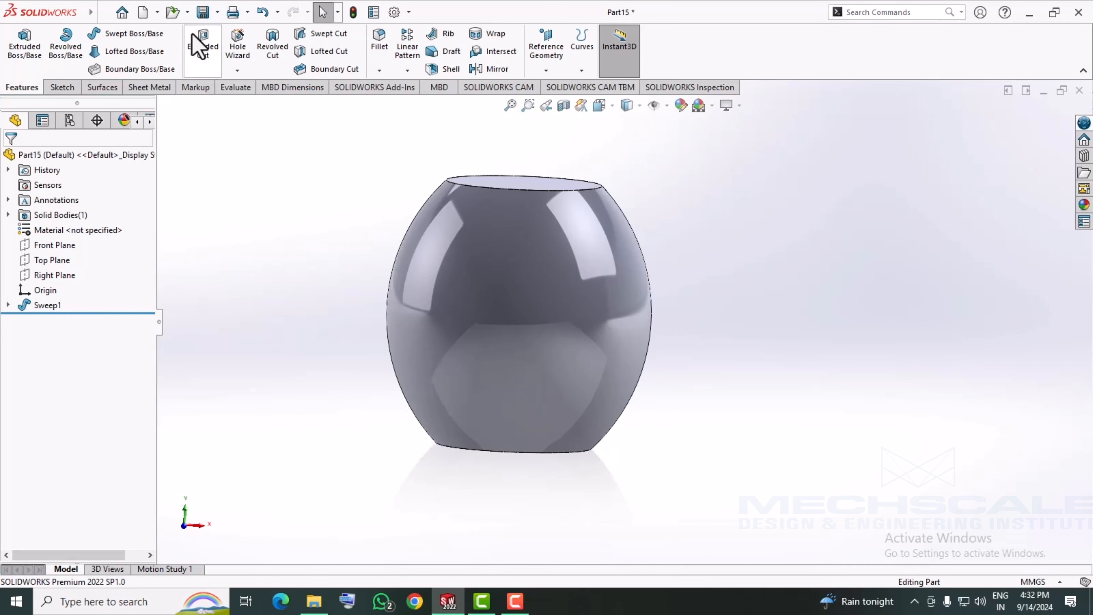
Step: Open the part file SW WIth Guide 1 from the Feature Sweep folder
{"action": "key", "text": "ctrl+o"}
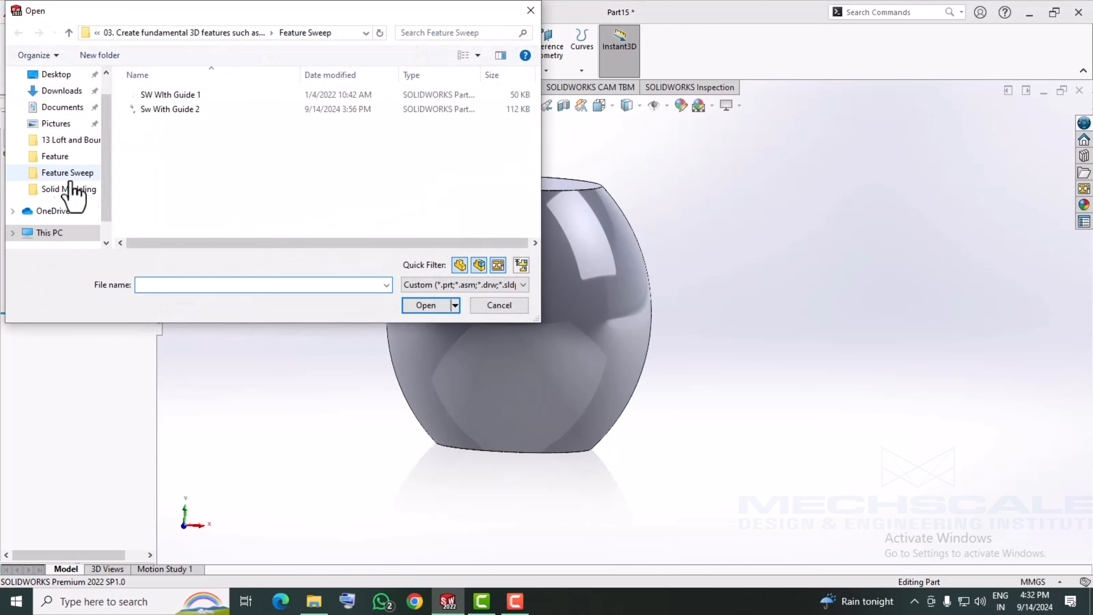
{"action": "left_click", "coordinate": [182, 98]}
{"action": "left_click", "coordinate": [431, 312]}
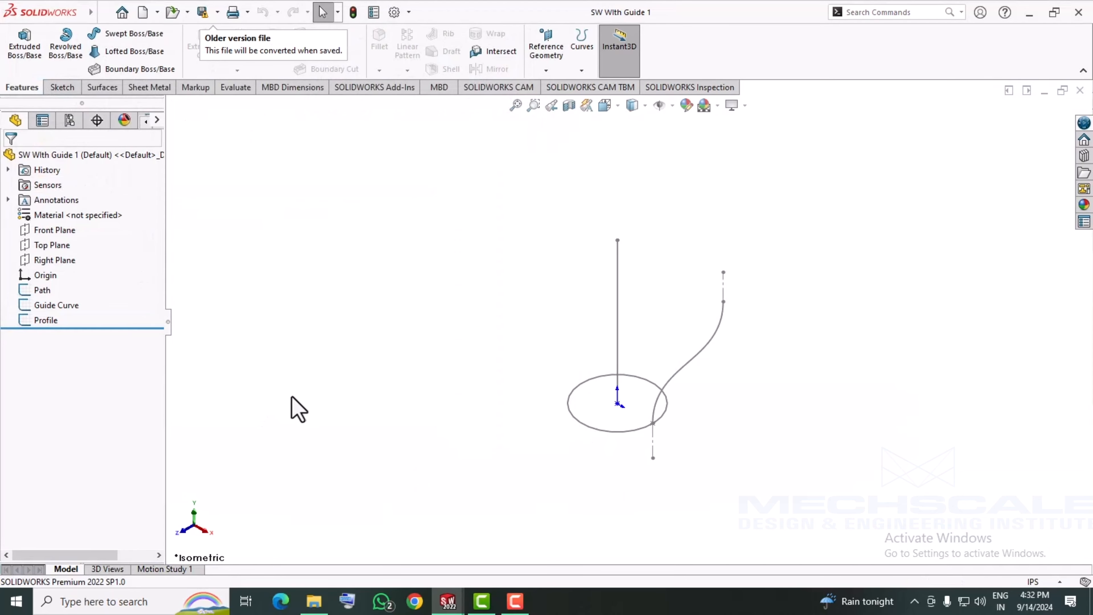
Step: Start a Swept Boss/Base with the base circle as the profile and the vertical line as the path
{"action": "mouse_move", "coordinate": [299, 409]}
{"action": "middle_mouse_down"}
{"action": "mouse_move", "coordinate": [414, 390]}
{"action": "mouse_move", "coordinate": [339, 381]}
{"action": "mouse_move", "coordinate": [320, 295]}
{"action": "mouse_move", "coordinate": [344, 308]}
{"action": "middle_mouse_up"}
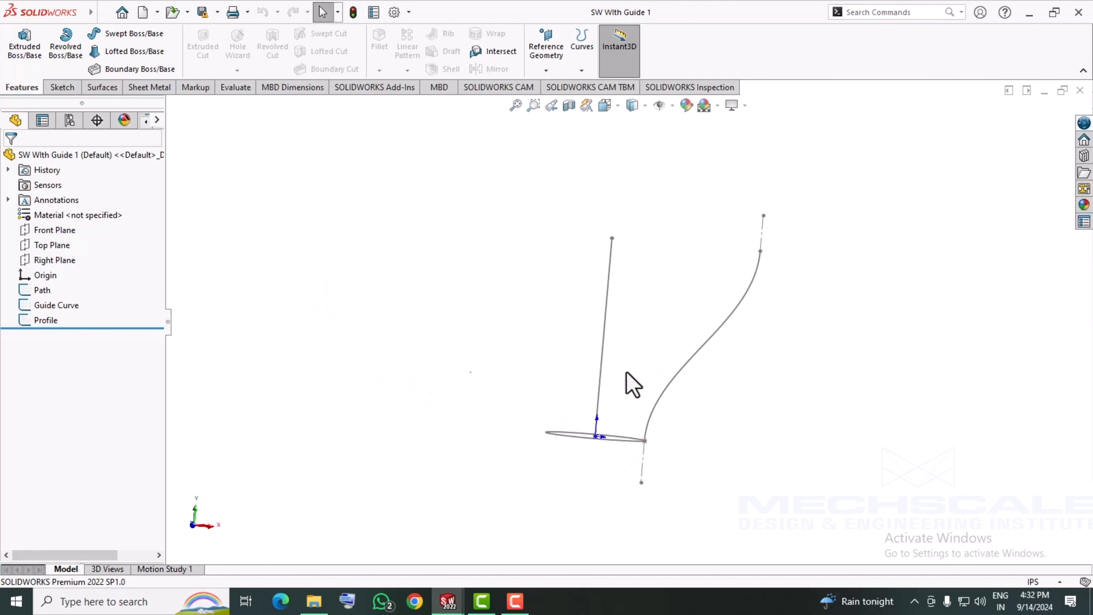
{"action": "scroll", "coordinate": [706, 326], "scroll_direction": "down", "scroll_amount": 3}
{"action": "middle_click_drag", "start_coordinate": [566, 372], "coordinate": [683, 326]}
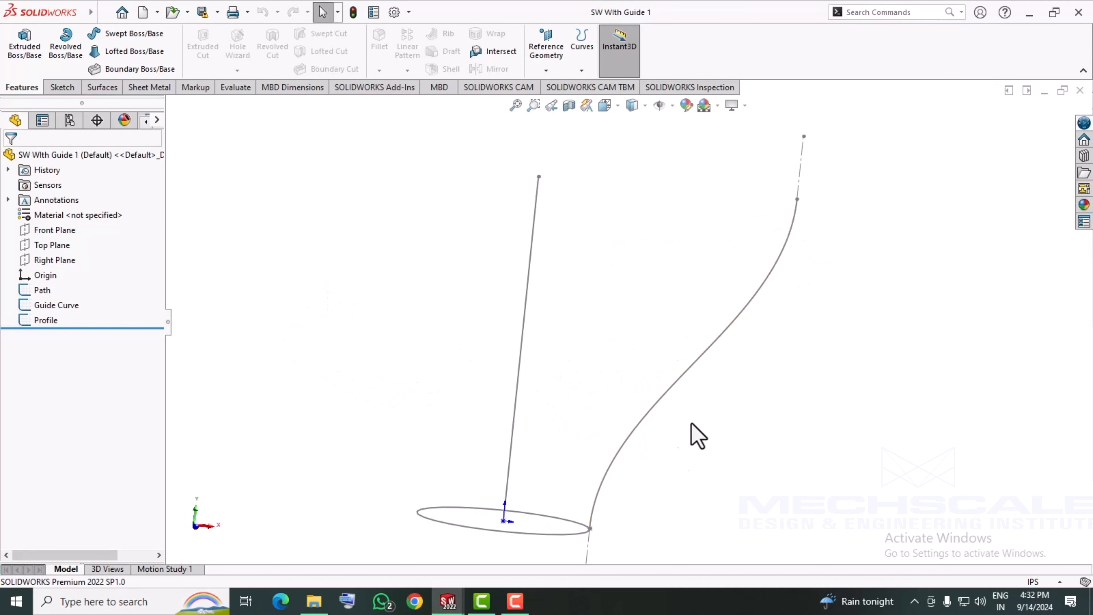
{"action": "left_click", "coordinate": [120, 36]}
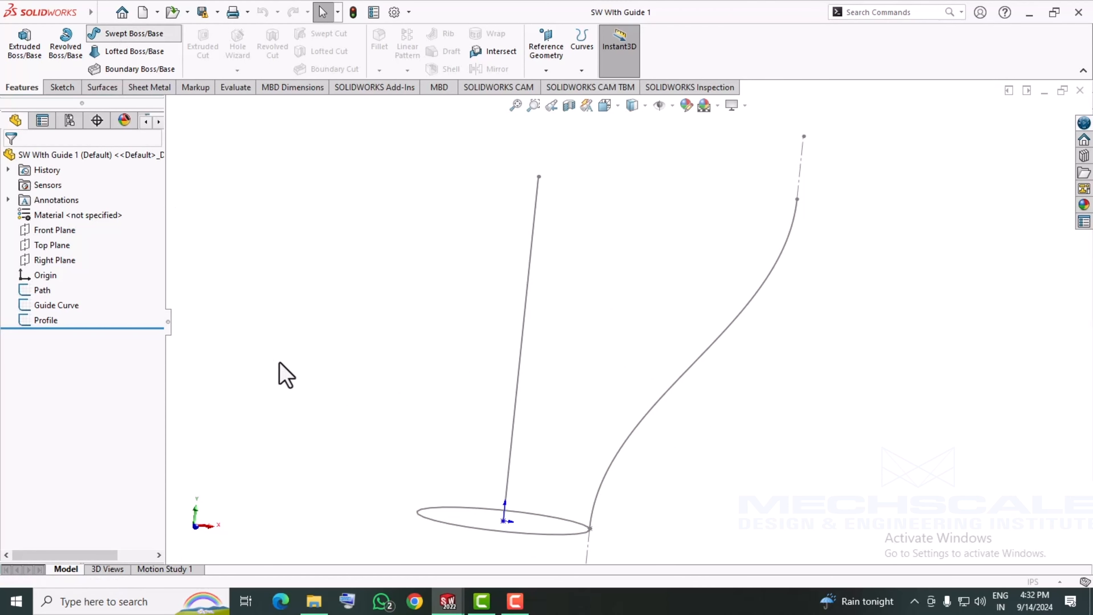
{"action": "left_click", "coordinate": [483, 529]}
{"action": "left_click", "coordinate": [514, 423]}
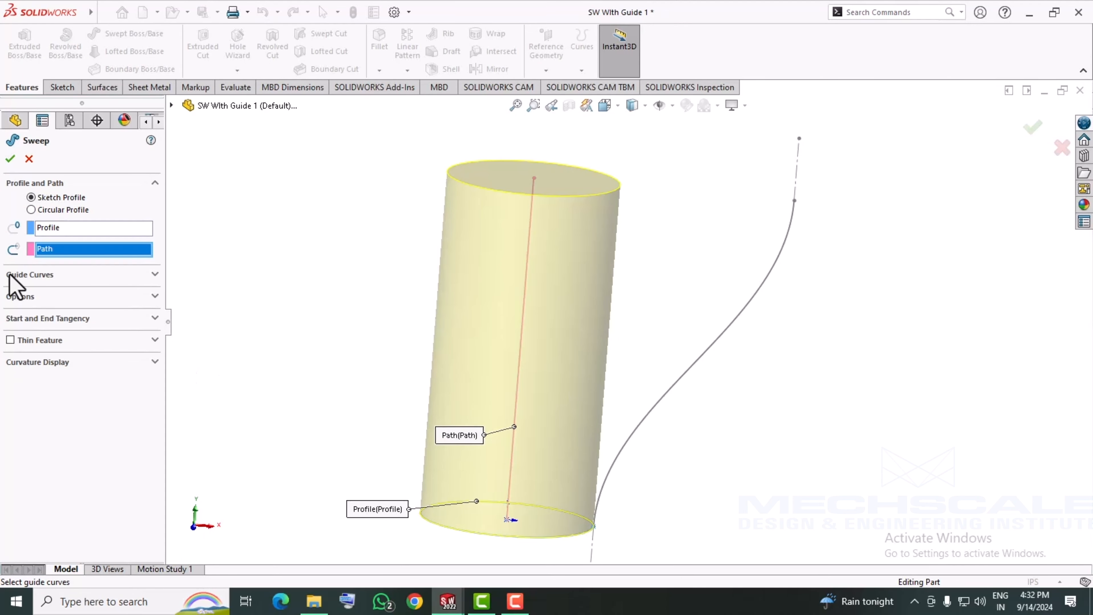
Step: Add the S-shaped Guide Curve sketch to the sweep and create the flared solid
{"action": "left_click", "coordinate": [17, 274]}
{"action": "left_click", "coordinate": [752, 302]}
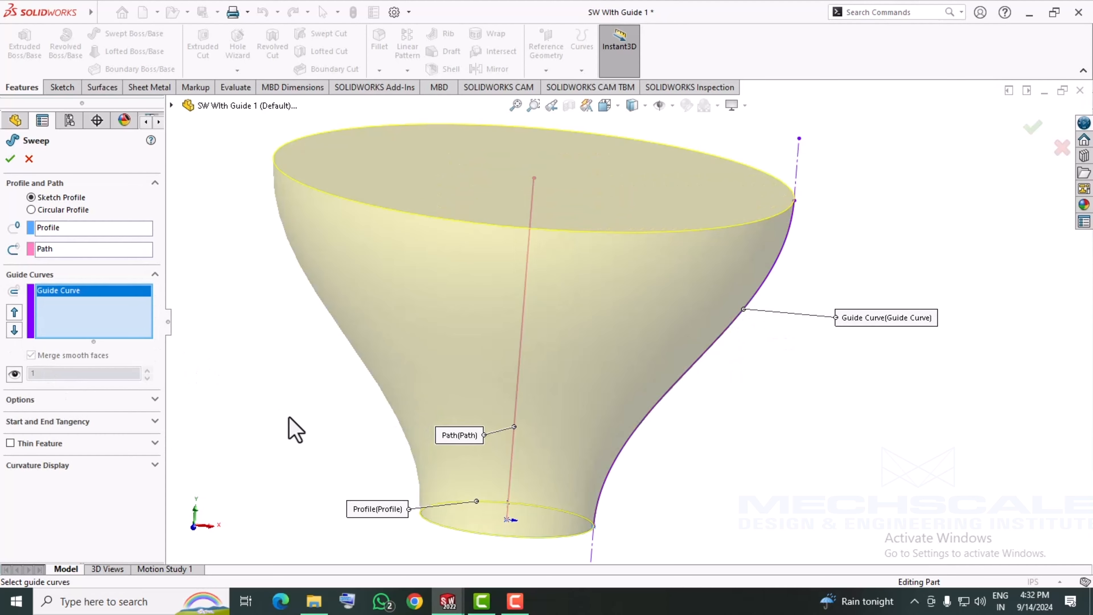
{"action": "middle_click_drag", "start_coordinate": [267, 389], "coordinate": [287, 368]}
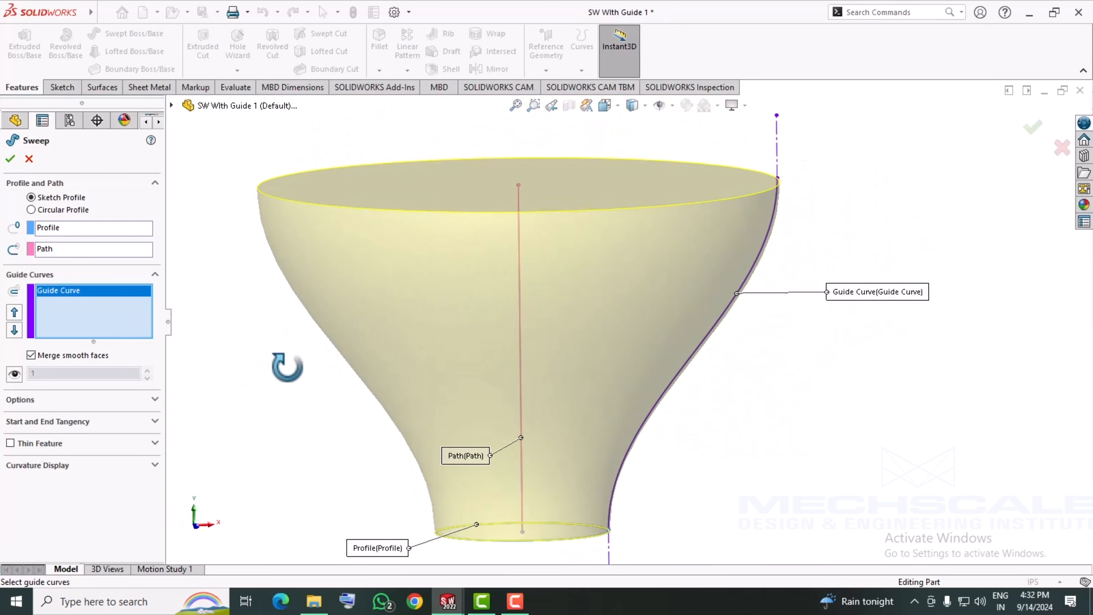
{"action": "left_click", "coordinate": [9, 163]}
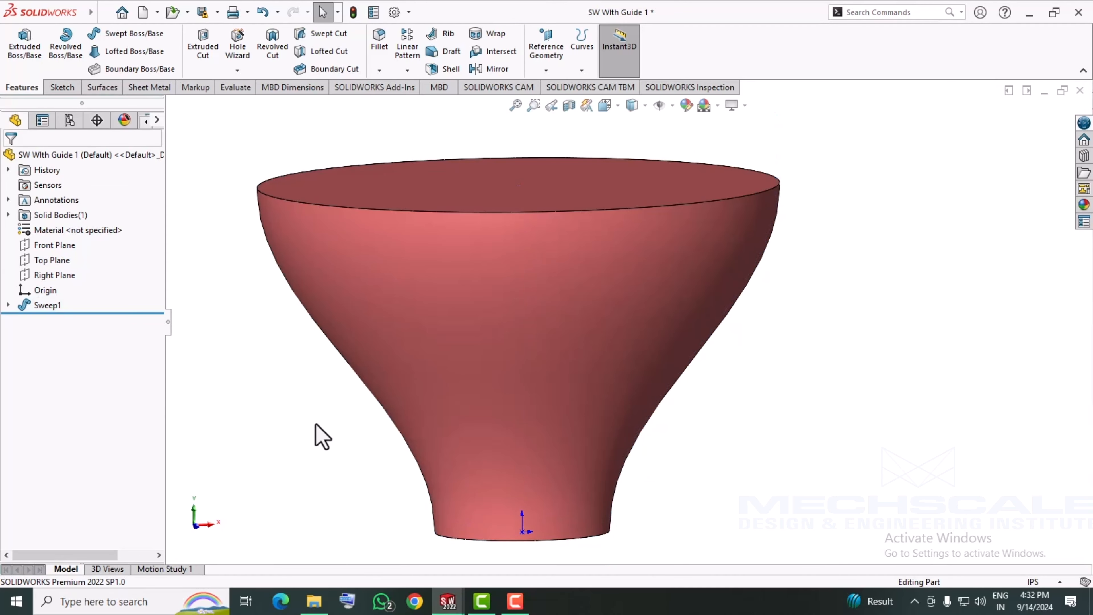
{"action": "key", "text": "f"}
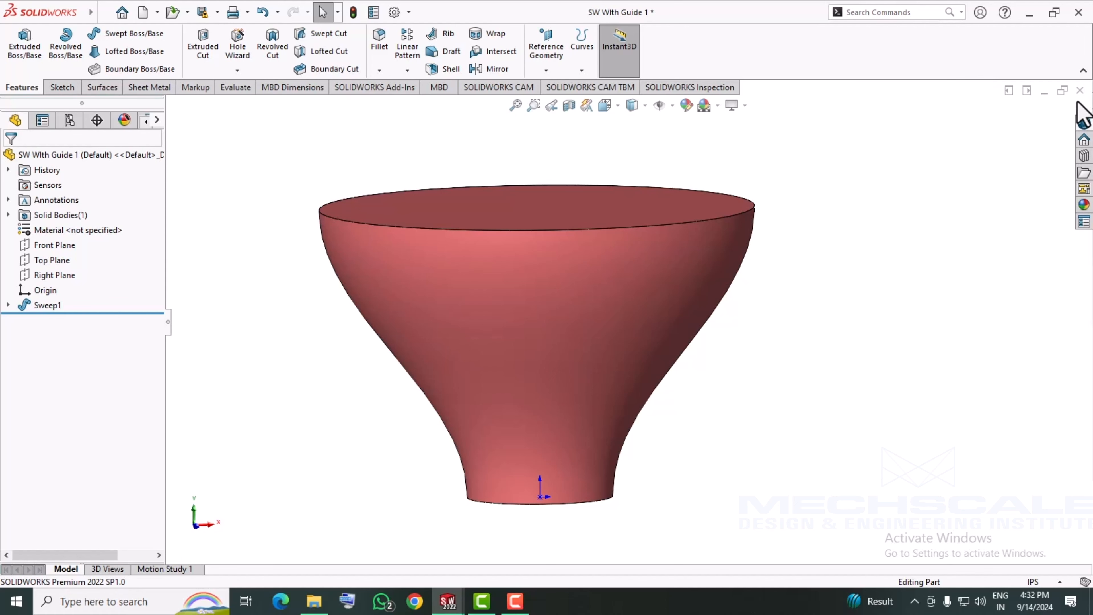
Step: Close both open parts without saving and open the part file Sw With Guide 2
{"action": "left_click", "coordinate": [1081, 93]}
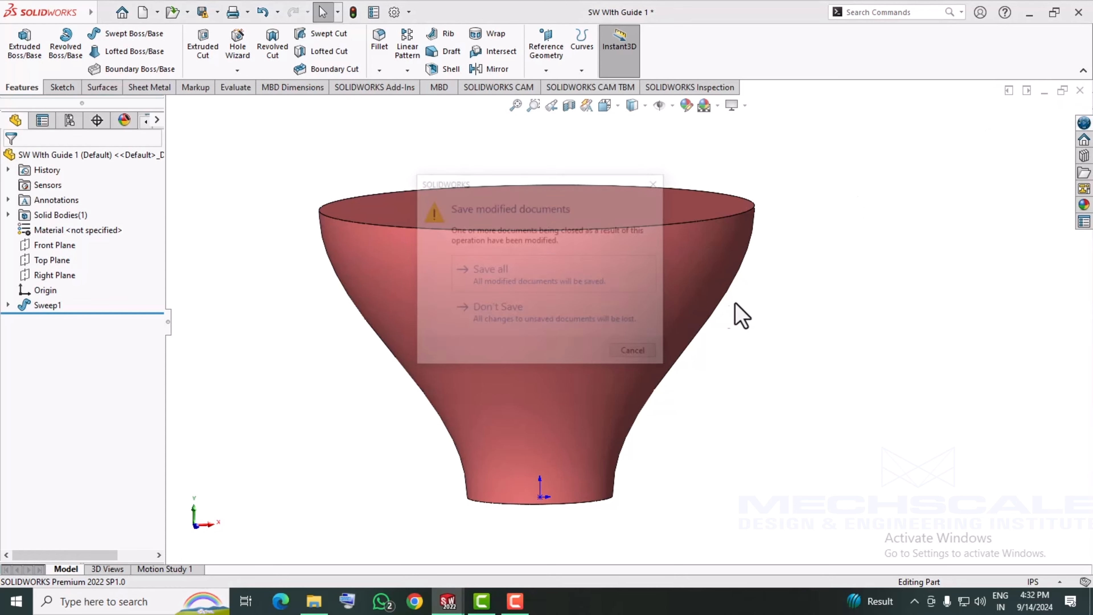
{"action": "left_click", "coordinate": [534, 328]}
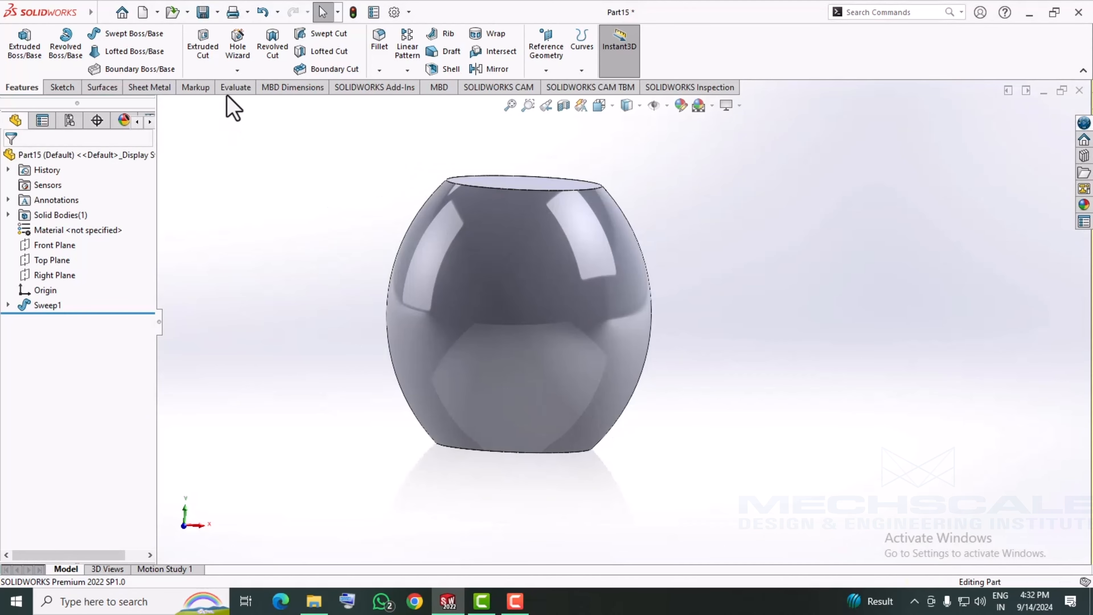
{"action": "left_click", "coordinate": [1080, 90]}
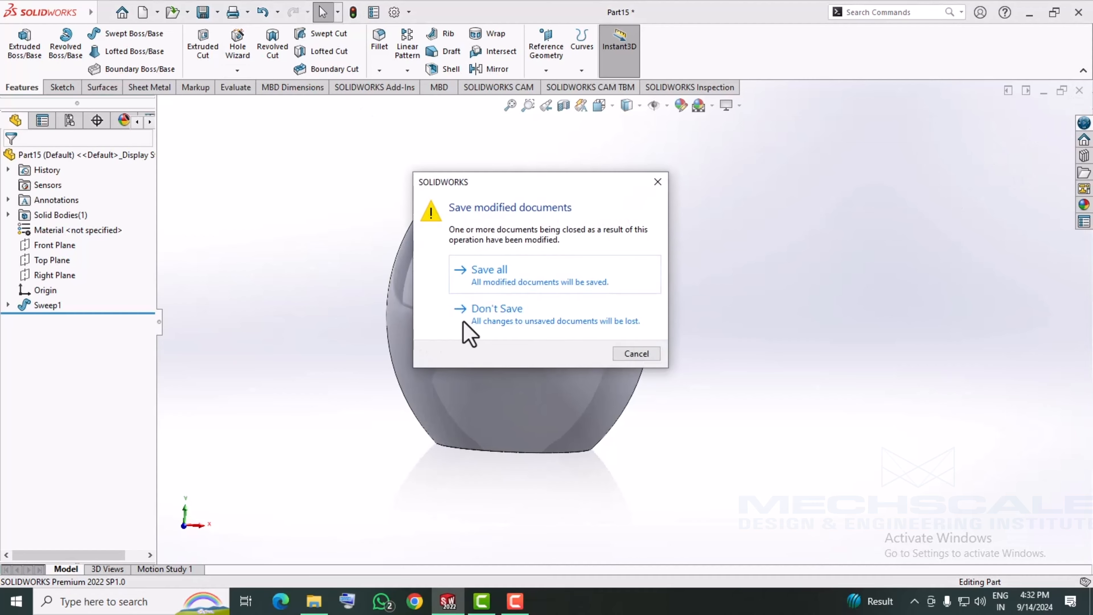
{"action": "left_click", "coordinate": [478, 312]}
{"action": "key", "text": "ctrl+o"}
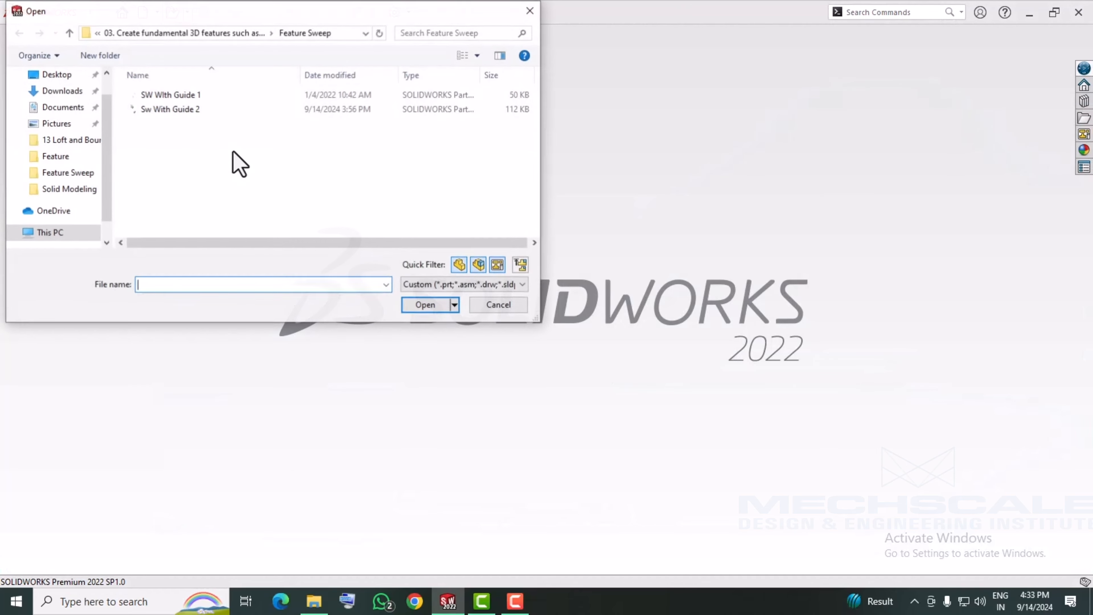
{"action": "double_click", "coordinate": [189, 114]}
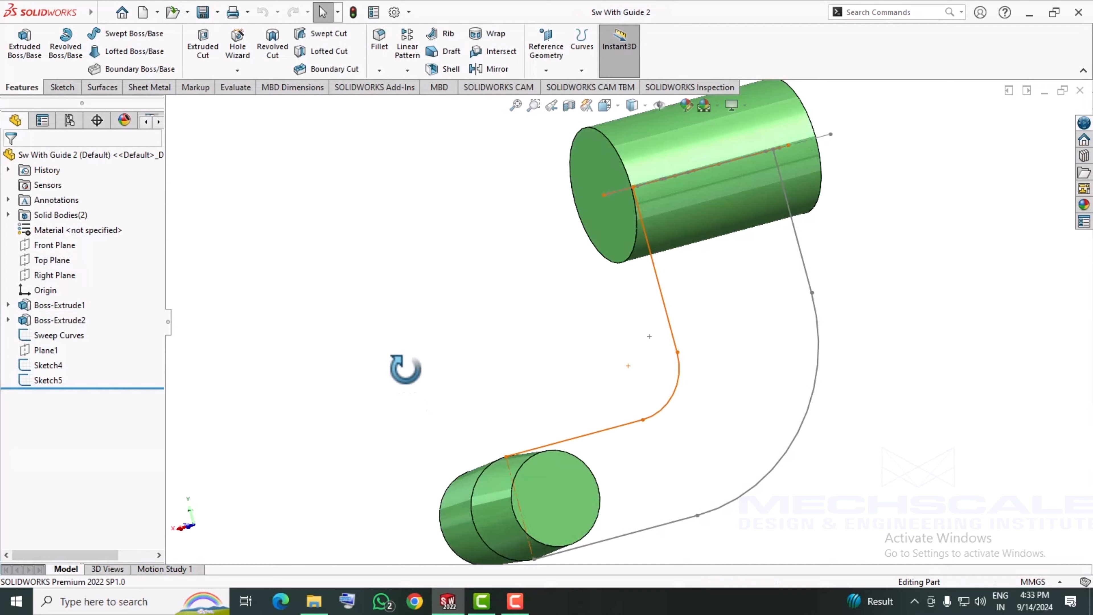
Step: Create a Swept Boss/Base of the Sketch4 profile along the inner Sweep Curves path, without a guide curve
{"action": "middle_click_drag", "start_coordinate": [404, 368], "coordinate": [581, 371]}
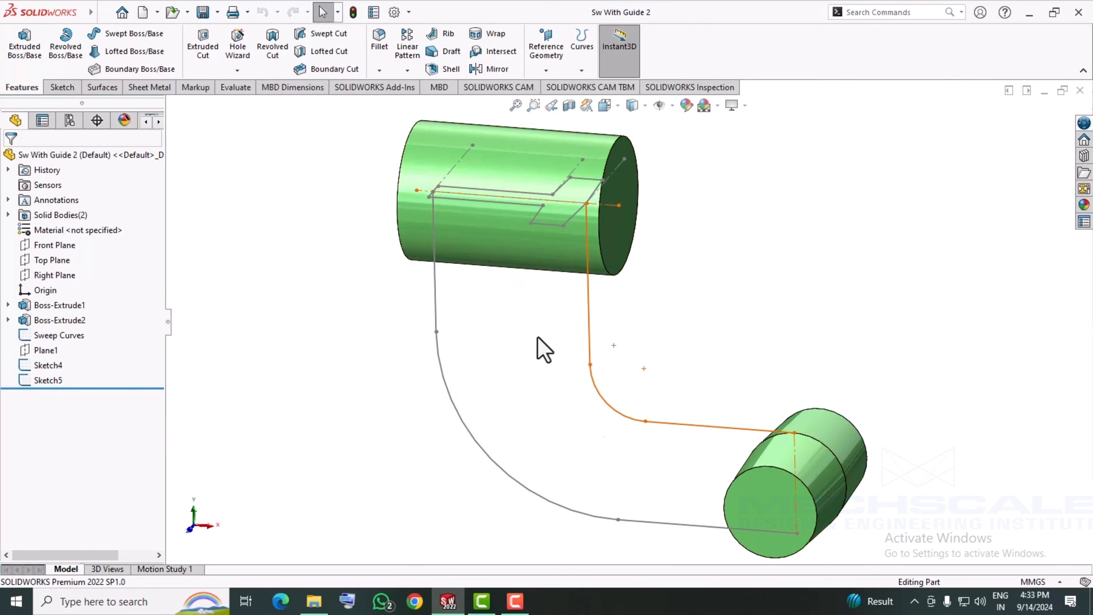
{"action": "middle_click_drag", "start_coordinate": [586, 481], "coordinate": [574, 520]}
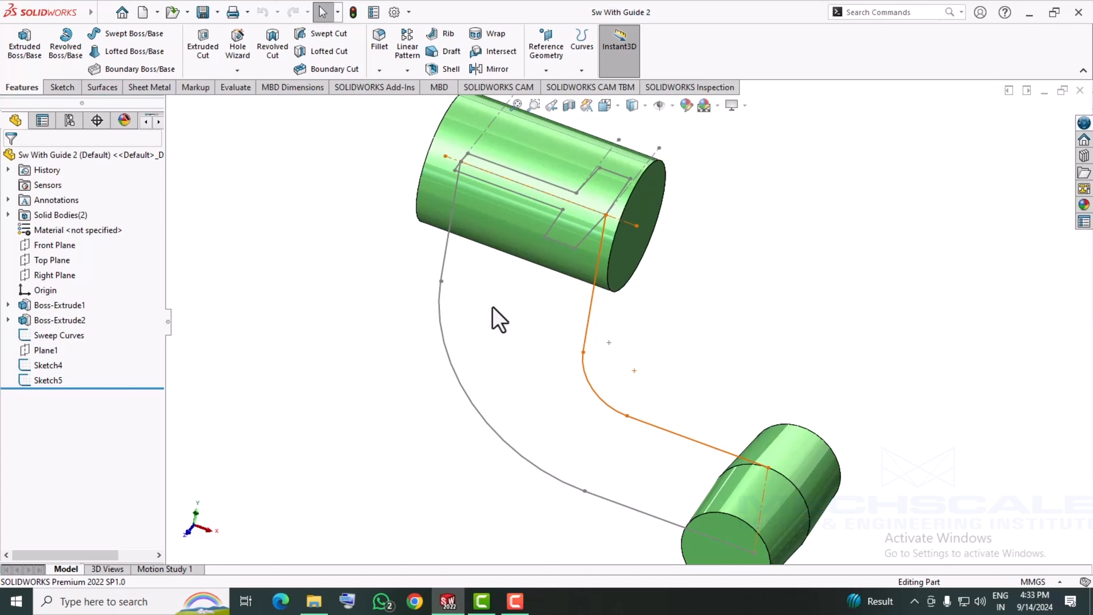
{"action": "middle_click_drag", "start_coordinate": [395, 392], "coordinate": [399, 347]}
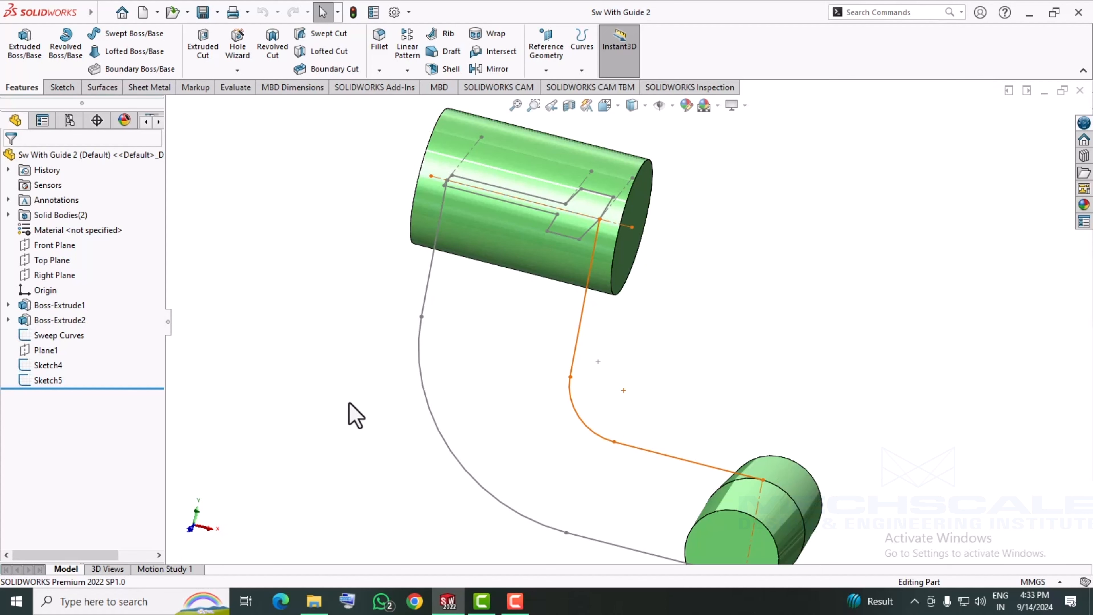
{"action": "left_click", "coordinate": [129, 33]}
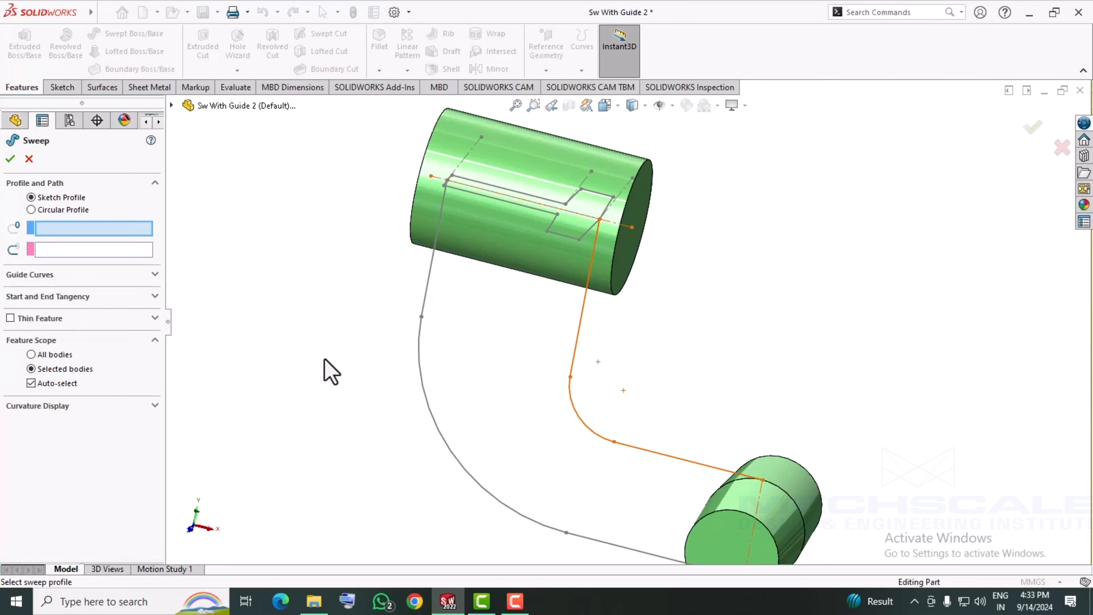
{"action": "left_click", "coordinate": [521, 207]}
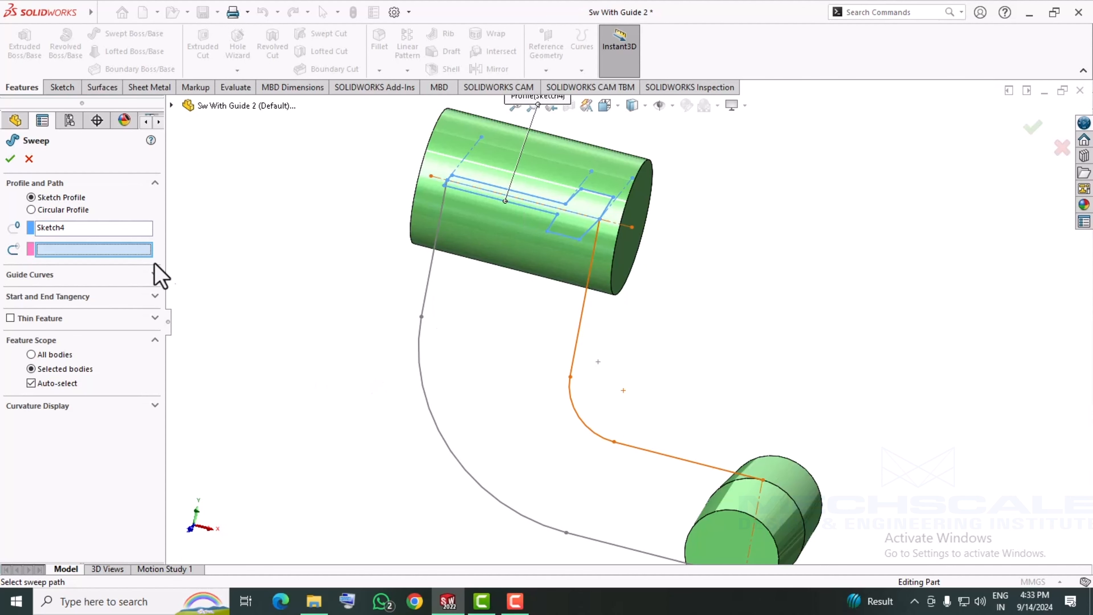
{"action": "left_click", "coordinate": [582, 313]}
{"action": "mouse_move", "coordinate": [332, 427]}
{"action": "middle_mouse_down"}
{"action": "mouse_move", "coordinate": [354, 379]}
{"action": "mouse_move", "coordinate": [331, 439]}
{"action": "middle_mouse_up"}
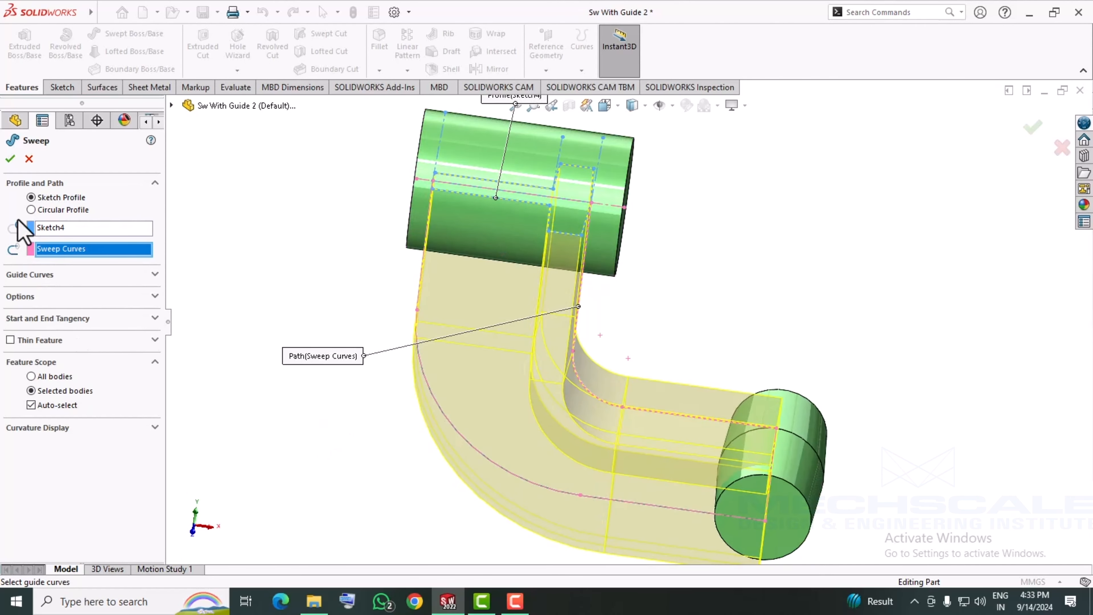
{"action": "left_click", "coordinate": [10, 159]}
Step: Inspect the swept arm where it meets the lower cylinder and delete the sweep feature
{"action": "scroll", "coordinate": [298, 342], "scroll_direction": "up", "scroll_amount": 3}
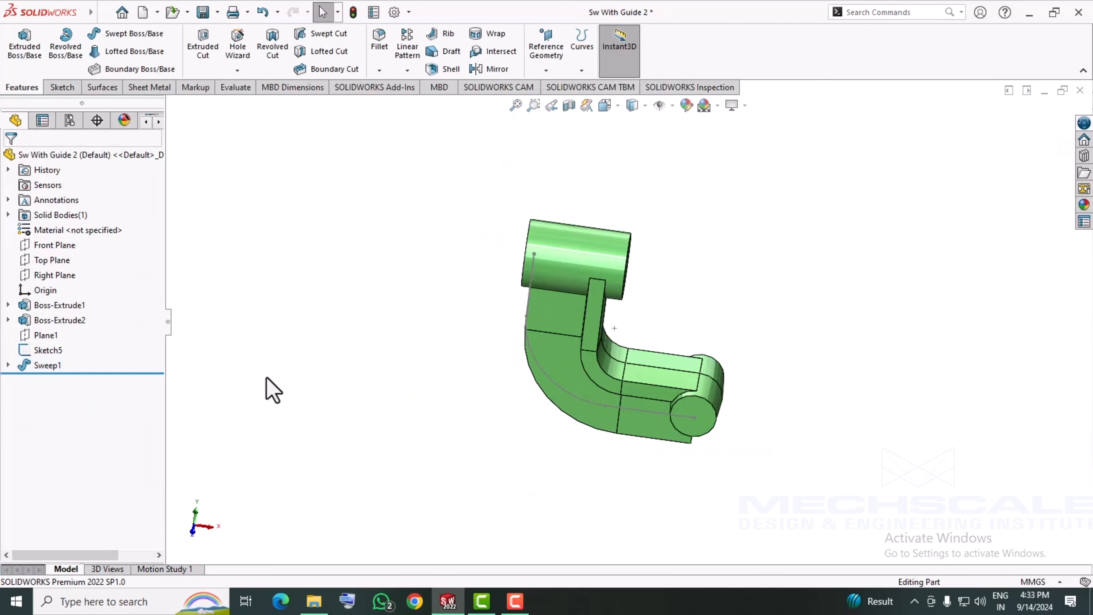
{"action": "middle_click_drag", "start_coordinate": [273, 386], "coordinate": [344, 332]}
{"action": "scroll", "coordinate": [737, 513], "scroll_direction": "down", "scroll_amount": 5}
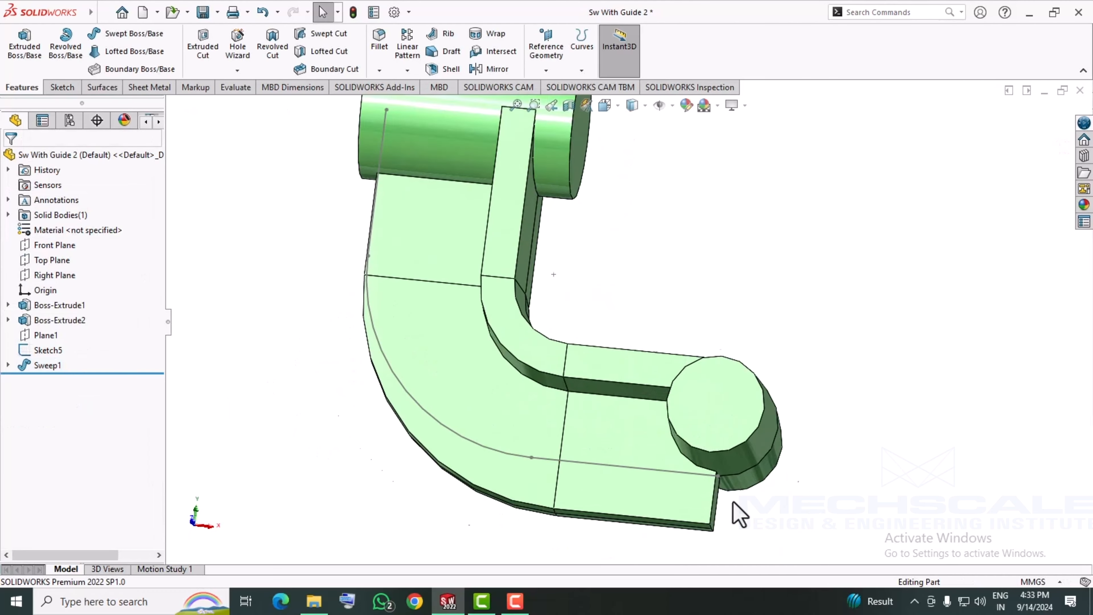
{"action": "scroll", "coordinate": [586, 444], "scroll_direction": "up", "scroll_amount": 3}
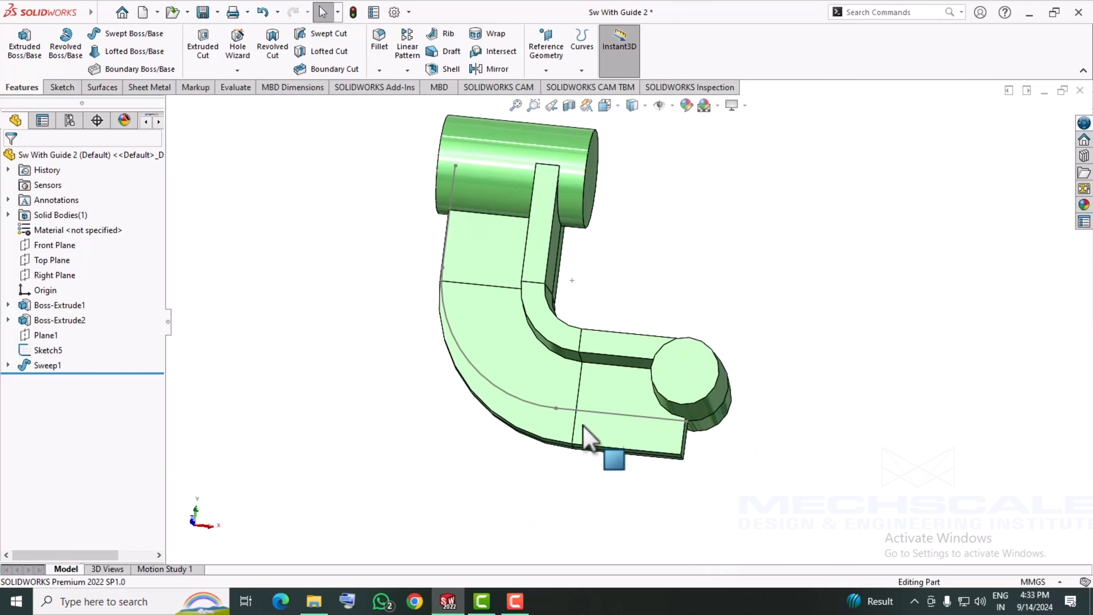
{"action": "middle_click_drag", "start_coordinate": [586, 445], "coordinate": [566, 520]}
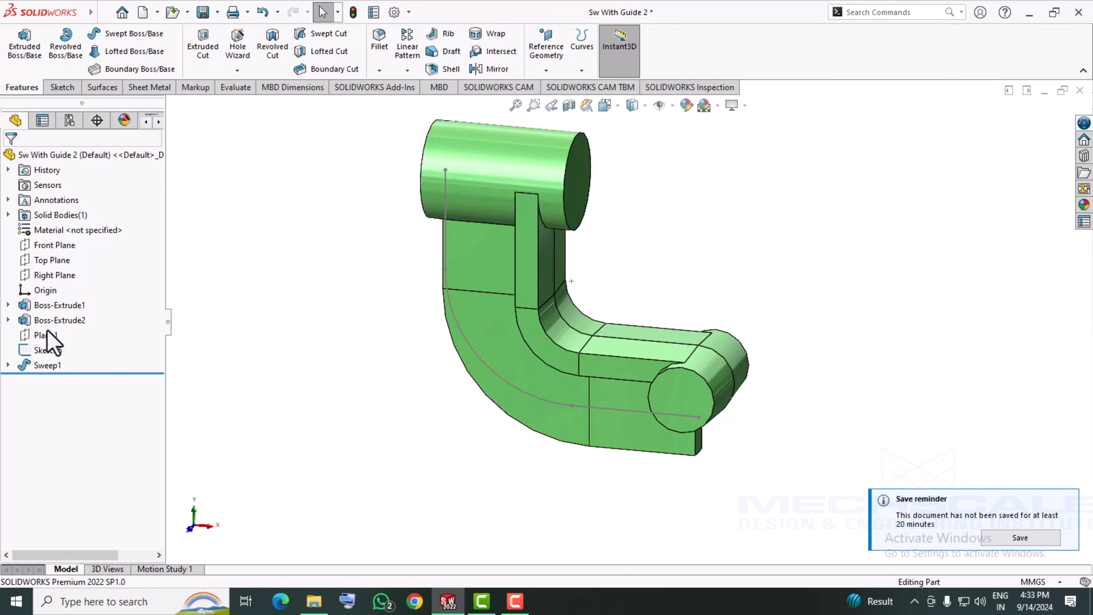
{"action": "right_click", "coordinate": [32, 365]}
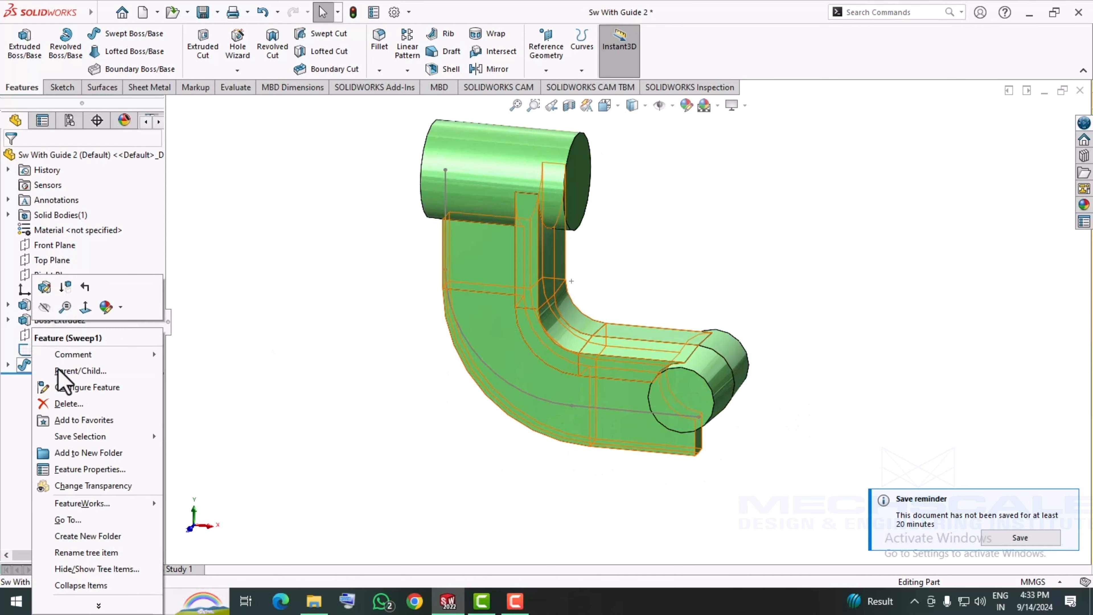
{"action": "left_click", "coordinate": [68, 403]}
{"action": "left_click", "coordinate": [631, 234]}
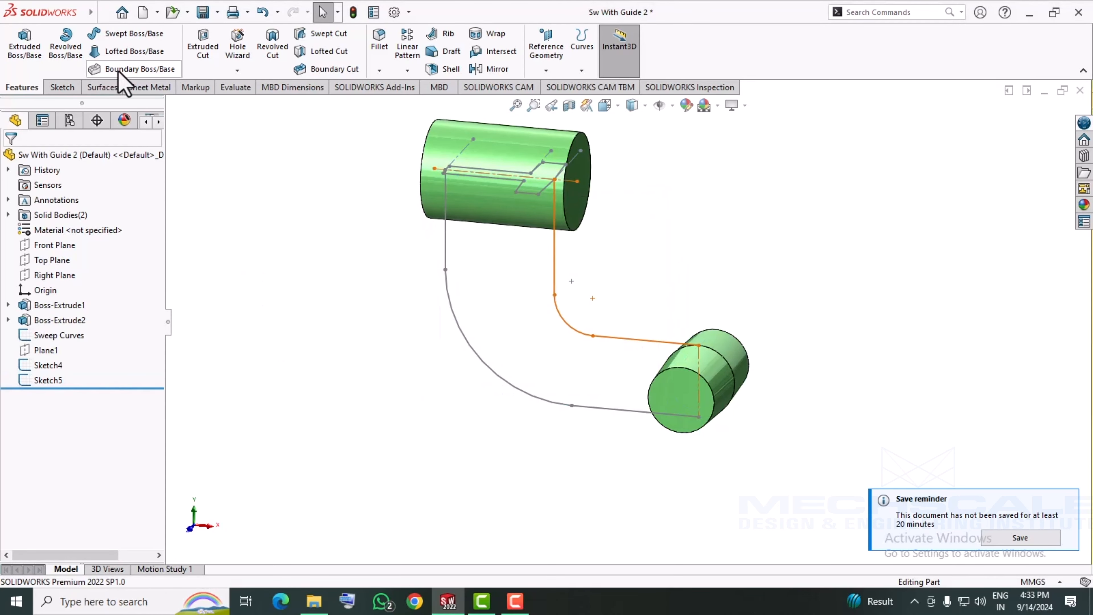
Step: Start a new Swept Boss/Base with Sketch4 as the profile and Sweep Curves as the path
{"action": "left_click", "coordinate": [111, 37]}
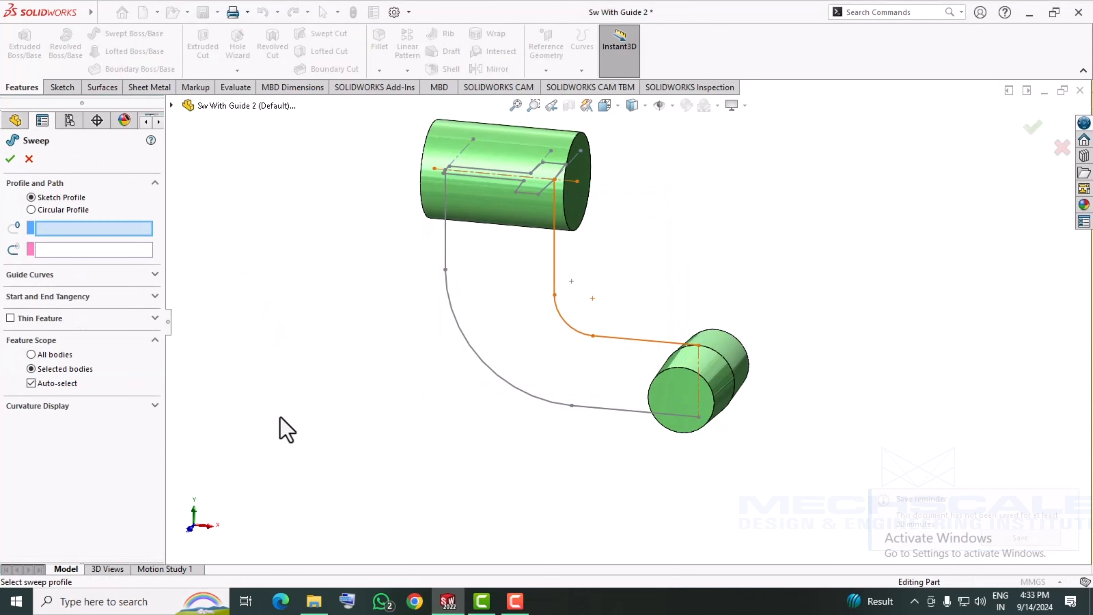
{"action": "left_click", "coordinate": [507, 181]}
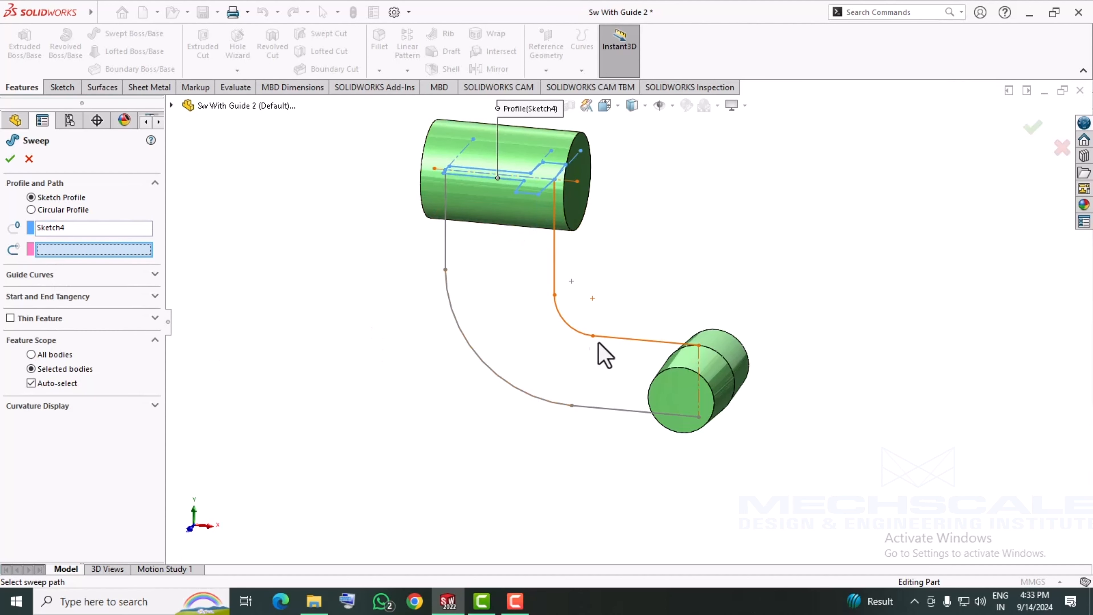
{"action": "left_click", "coordinate": [556, 293]}
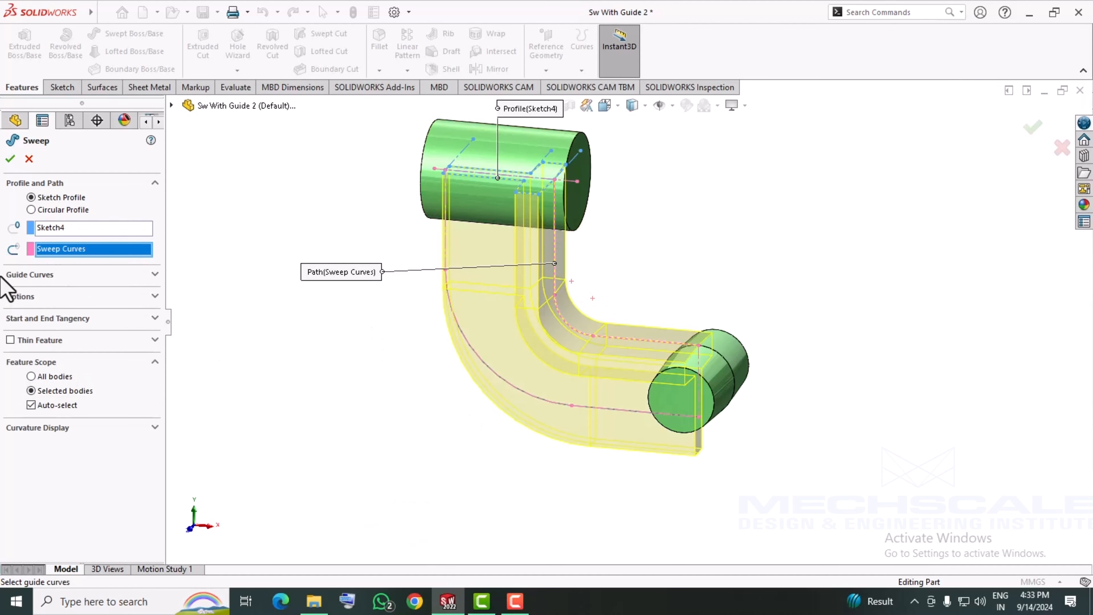
Step: Add the outer curve Sketch5 as the sweep's guide curve and create the arm joining the two cylinders
{"action": "left_click", "coordinate": [15, 276]}
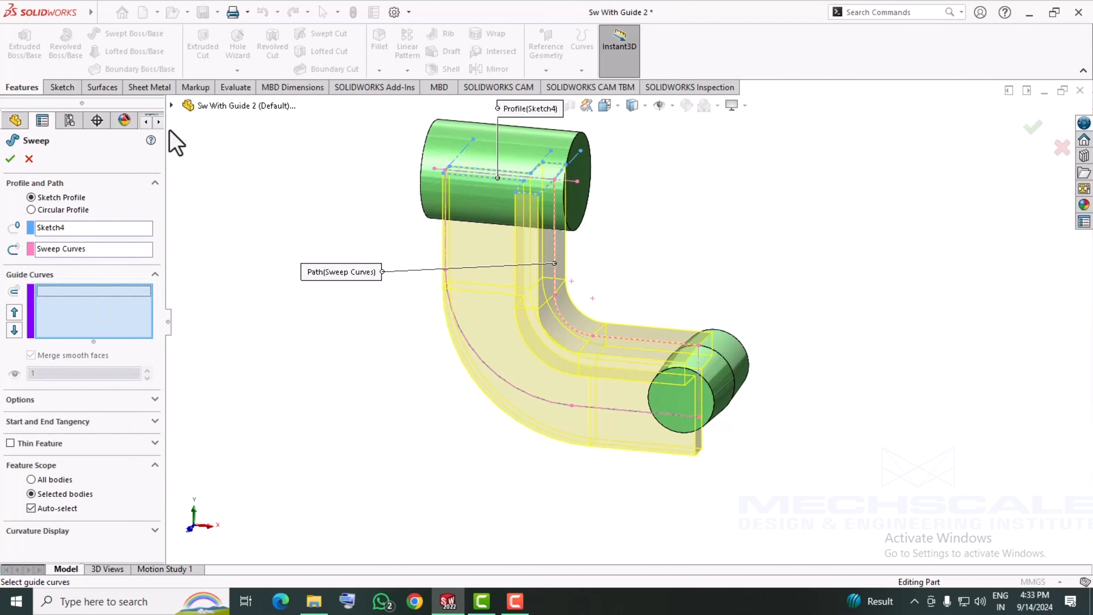
{"action": "left_click", "coordinate": [171, 105]}
{"action": "left_click", "coordinate": [227, 331]}
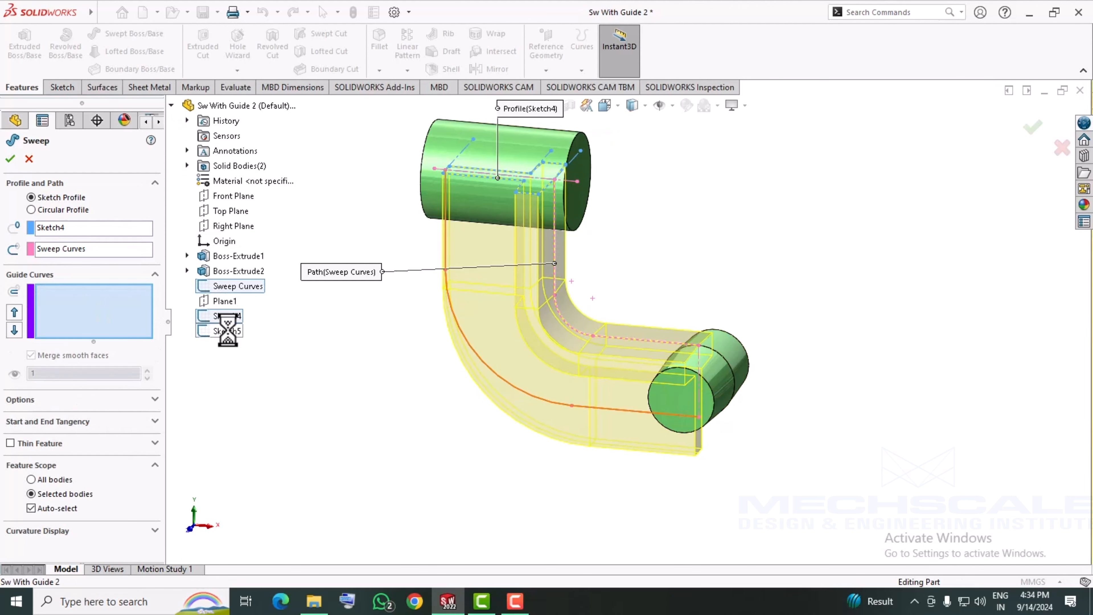
{"action": "mouse_move", "coordinate": [317, 472]}
{"action": "middle_mouse_down"}
{"action": "mouse_move", "coordinate": [332, 452]}
{"action": "mouse_move", "coordinate": [330, 411]}
{"action": "middle_mouse_up"}
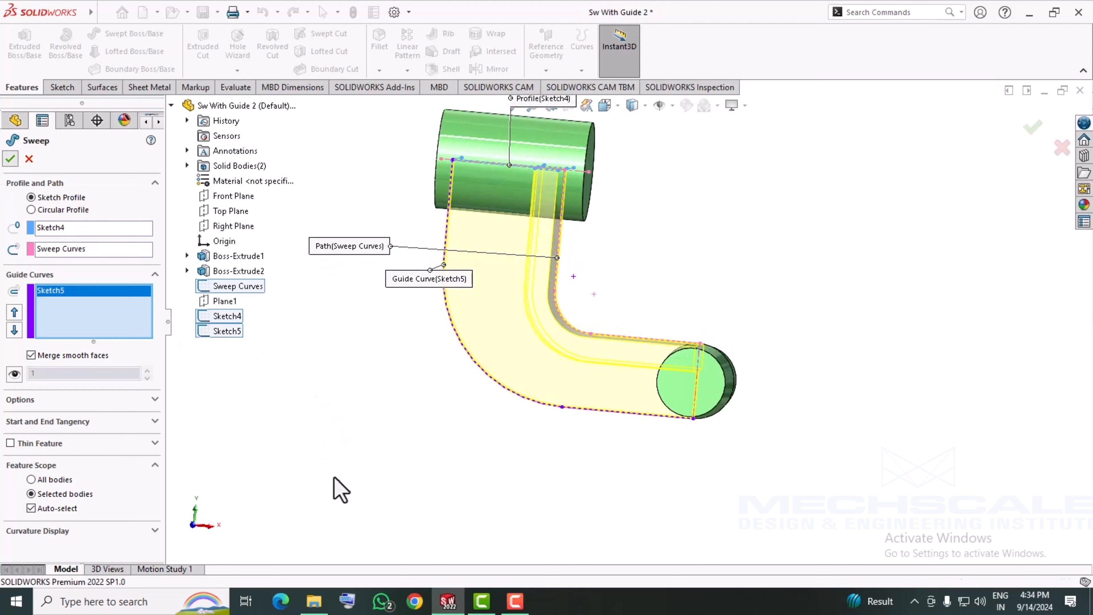
{"action": "key", "text": "Return"}
{"action": "middle_click_drag", "start_coordinate": [407, 451], "coordinate": [371, 390]}
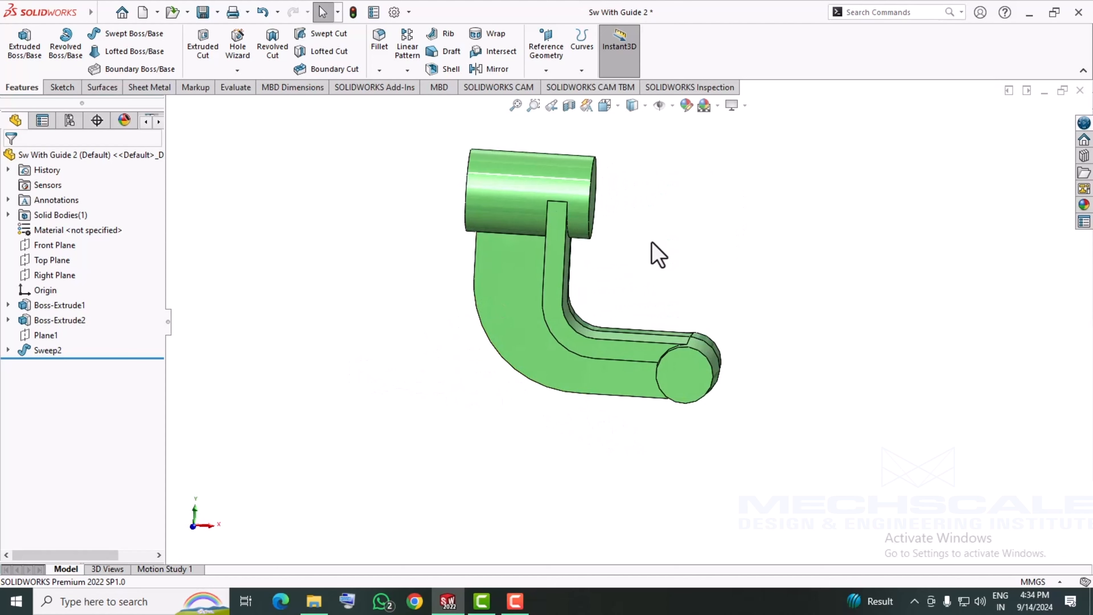
{"action": "middle_click_drag", "start_coordinate": [652, 244], "coordinate": [630, 248]}
{"action": "scroll", "coordinate": [625, 244], "scroll_direction": "down", "scroll_amount": 2}
{"action": "mouse_move", "coordinate": [568, 330]}
{"action": "middle_mouse_down"}
{"action": "mouse_move", "coordinate": [647, 300]}
{"action": "mouse_move", "coordinate": [571, 300]}
{"action": "mouse_move", "coordinate": [565, 311]}
{"action": "middle_mouse_up"}
Step: Close the Sw With Guide 2 part and open the sw1 part together with its SW1.pdf reference drawing, returning to SOLIDWORKS
{"action": "left_click", "coordinate": [1080, 90]}
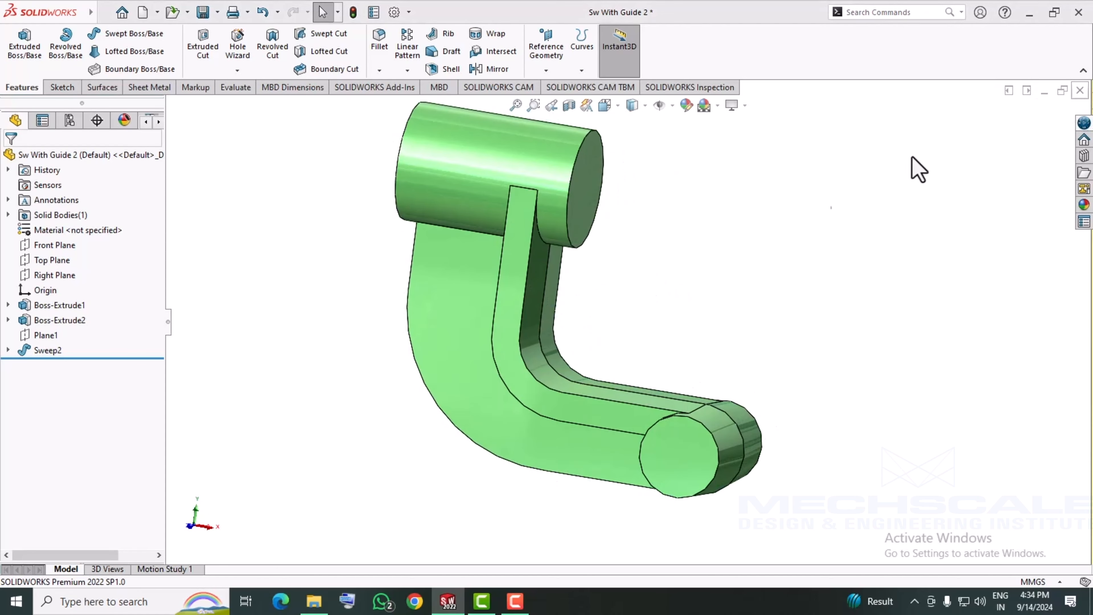
{"action": "left_click", "coordinate": [530, 328]}
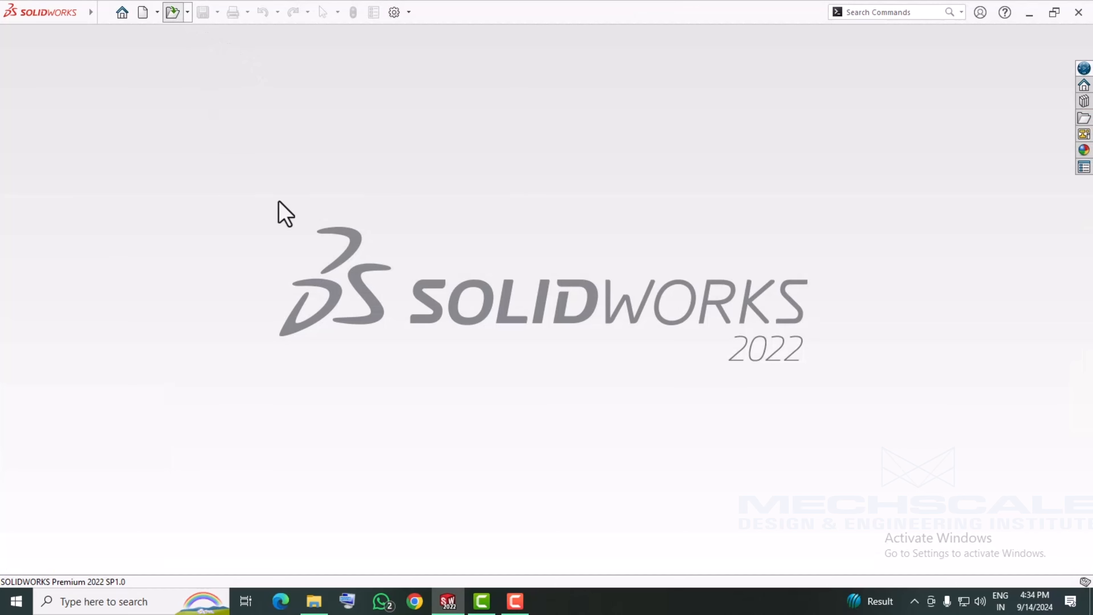
{"action": "key", "text": "ctrl+o"}
{"action": "left_click", "coordinate": [243, 34]}
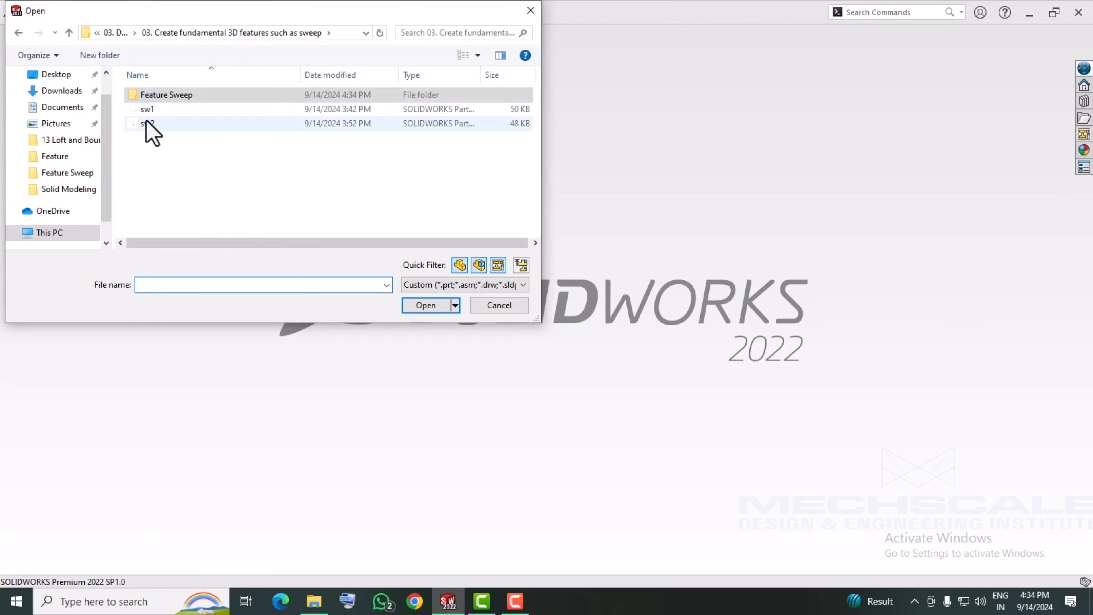
{"action": "key", "text": "Escape"}
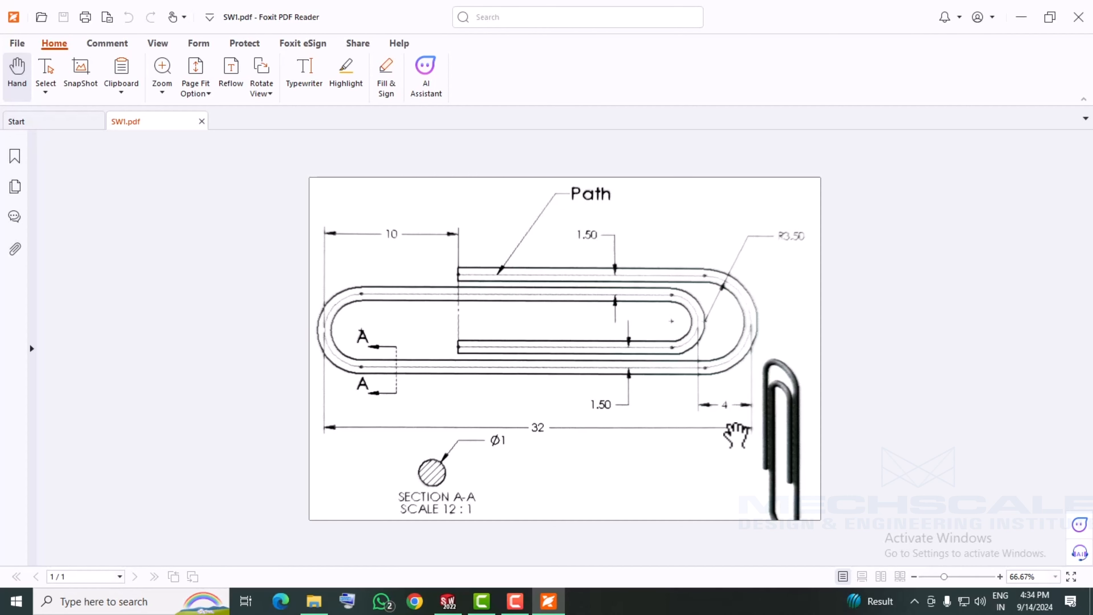
{"action": "left_click", "coordinate": [447, 601]}
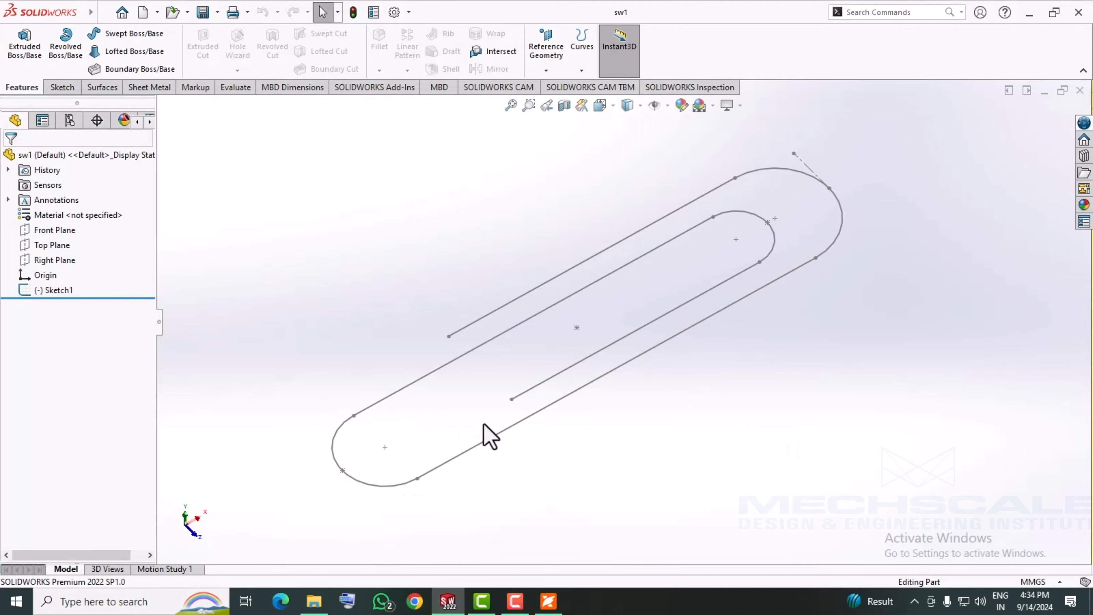
Step: Set up a Swept Boss/Base with a circular profile of 1 mm diameter along the paper-clip path Sketch1
{"action": "mouse_move", "coordinate": [483, 434]}
{"action": "middle_mouse_down"}
{"action": "mouse_move", "coordinate": [576, 341]}
{"action": "mouse_move", "coordinate": [457, 385]}
{"action": "mouse_move", "coordinate": [503, 403]}
{"action": "mouse_move", "coordinate": [509, 373]}
{"action": "mouse_move", "coordinate": [554, 369]}
{"action": "mouse_move", "coordinate": [640, 427]}
{"action": "middle_mouse_up"}
{"action": "scroll", "coordinate": [597, 267], "scroll_direction": "down", "scroll_amount": 2}
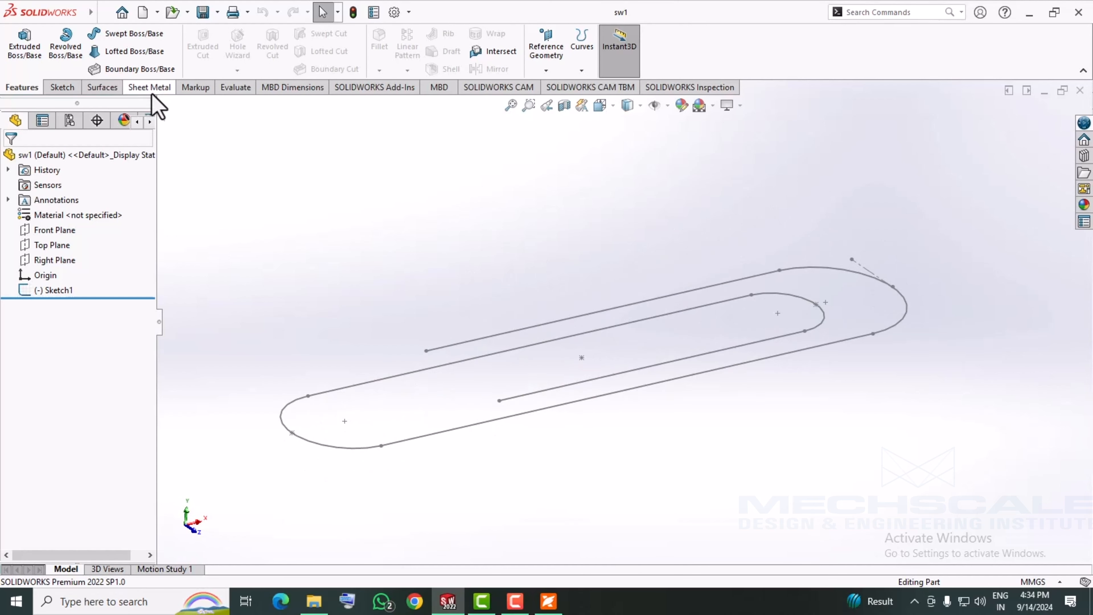
{"action": "left_click", "coordinate": [129, 34]}
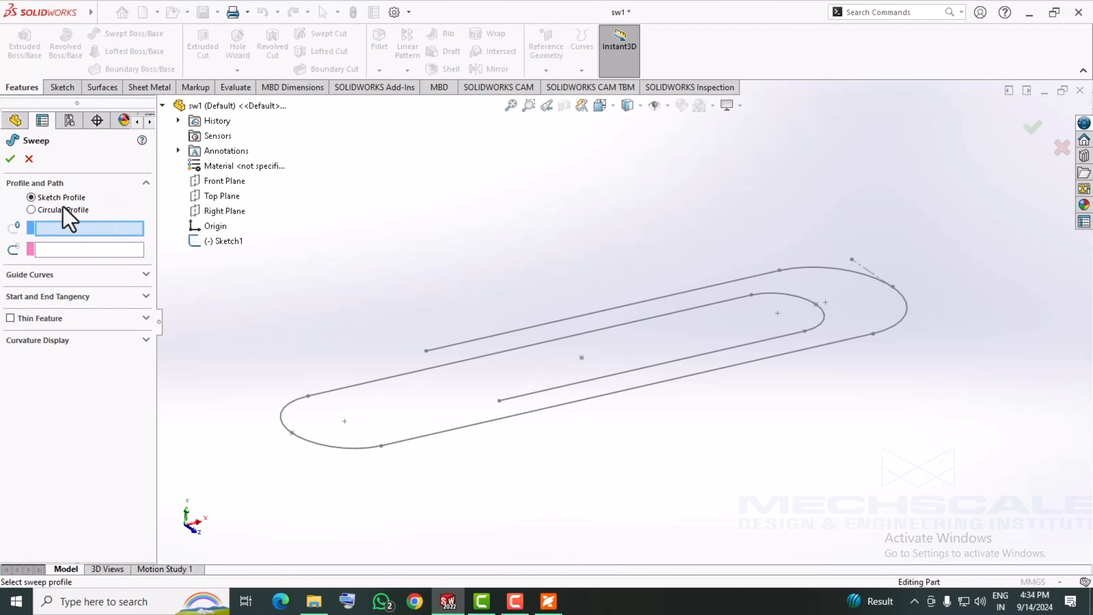
{"action": "left_click", "coordinate": [31, 210]}
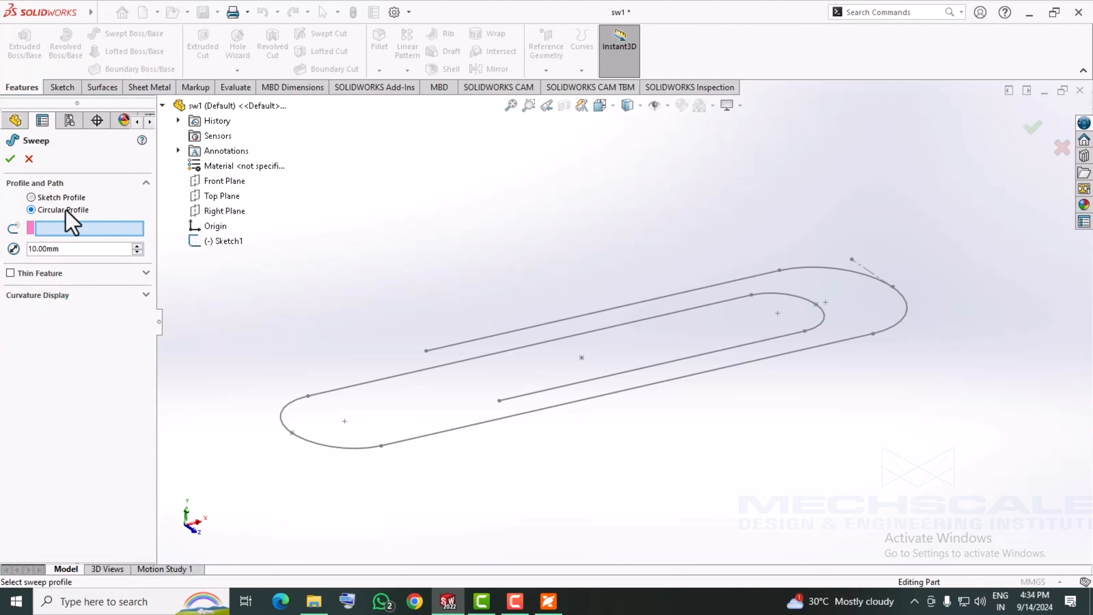
{"action": "left_click", "coordinate": [525, 329]}
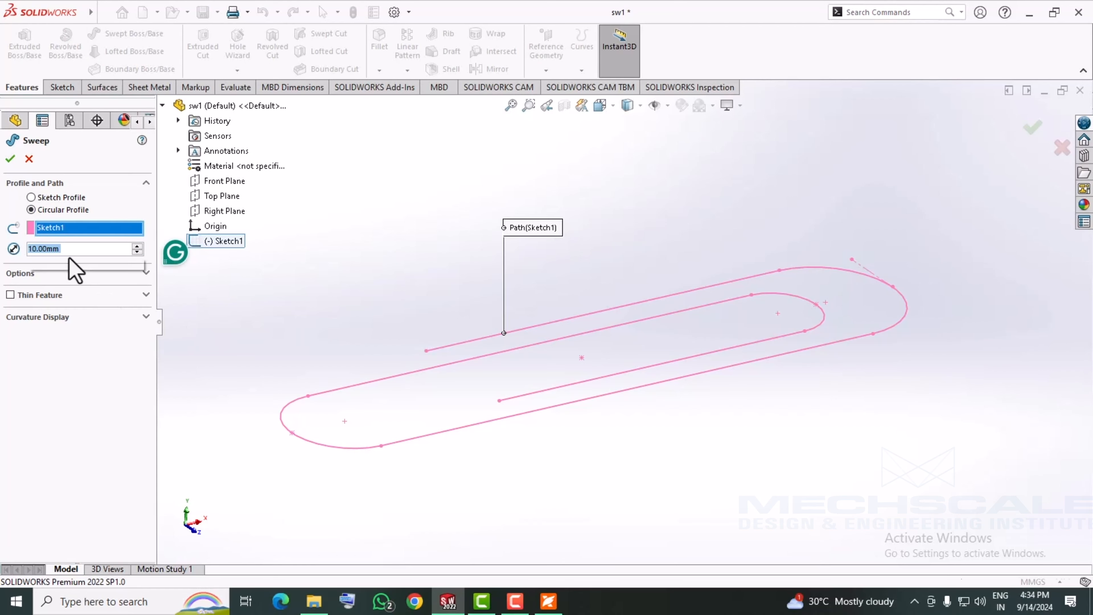
{"action": "type", "text": "1"}
{"action": "key", "text": "Return"}
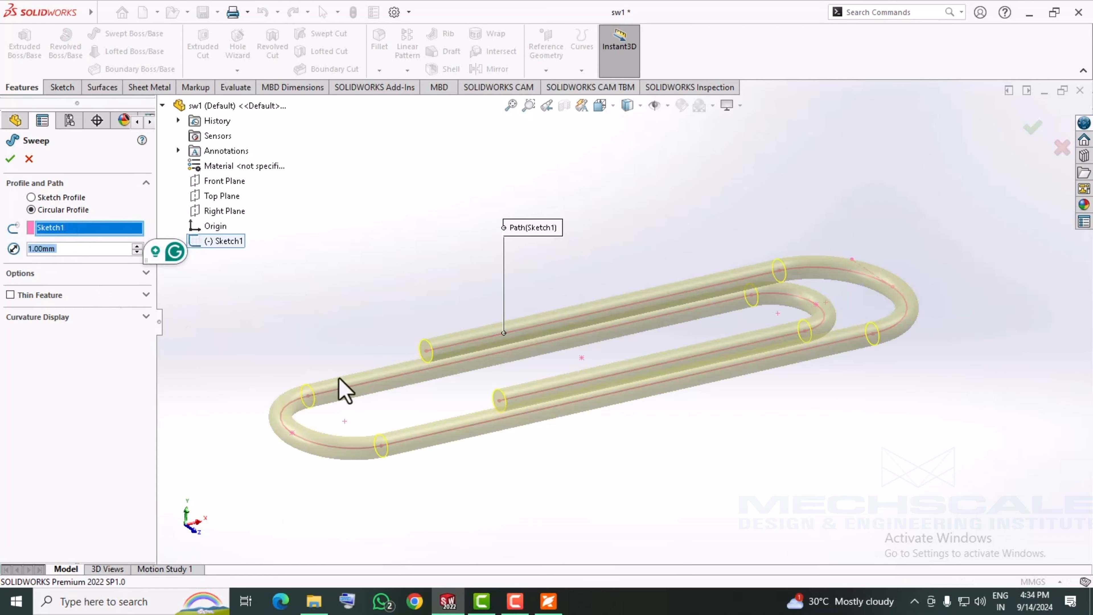
Step: Check the wire diameter in the SW1.pdf drawing and create the paper-clip sweep in SOLIDWORKS
{"action": "left_click", "coordinate": [546, 603]}
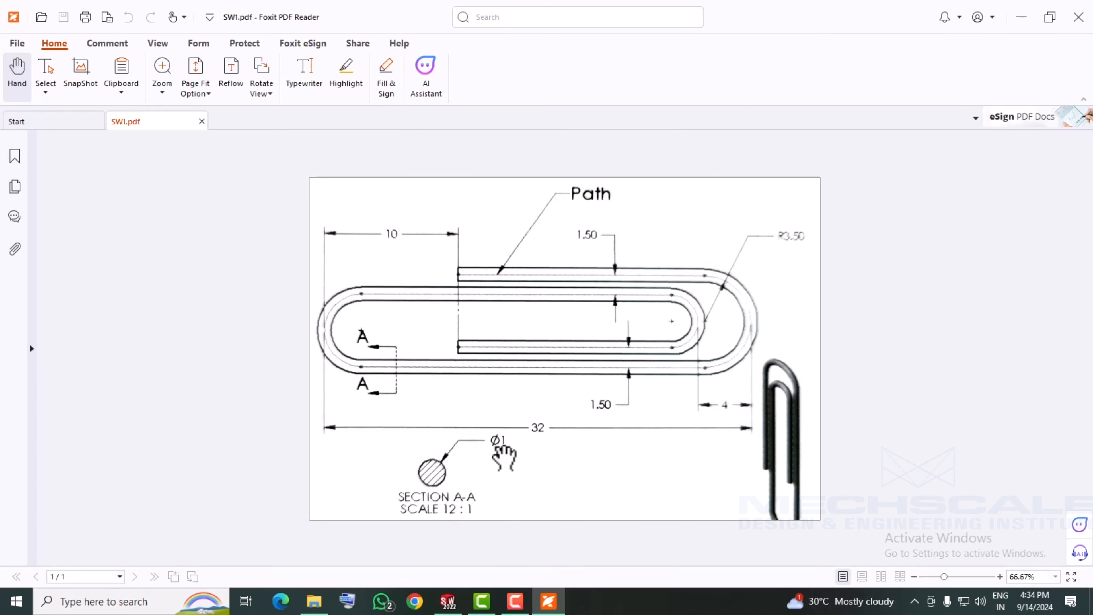
{"action": "left_click", "coordinate": [1022, 17]}
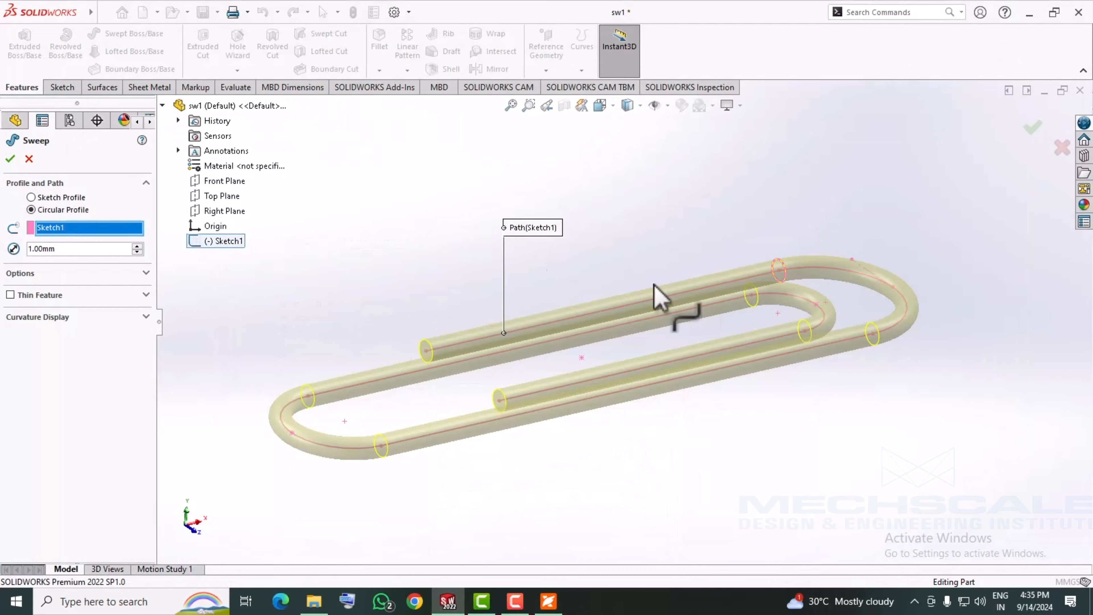
{"action": "left_click", "coordinate": [10, 159]}
{"action": "middle_click_drag", "start_coordinate": [439, 268], "coordinate": [515, 340]}
{"action": "middle_click_drag", "start_coordinate": [399, 307], "coordinate": [371, 290]}
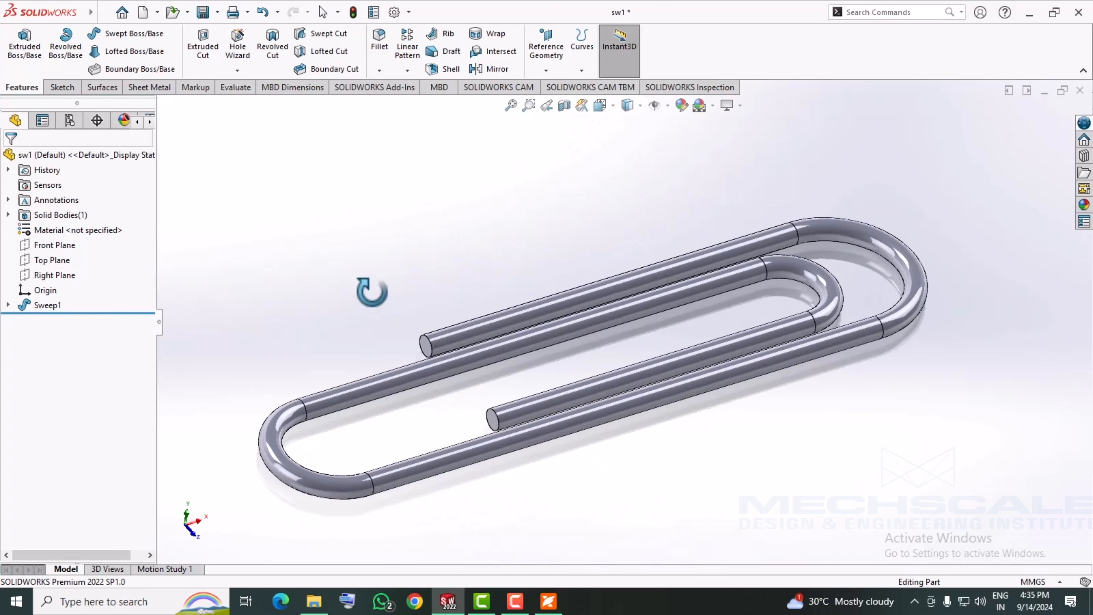
Step: Open SW2.pdf from the Feature Sweep folder in Foxit PDF Reader and examine the U-shaped part's views and dimensions
{"action": "left_click", "coordinate": [315, 602]}
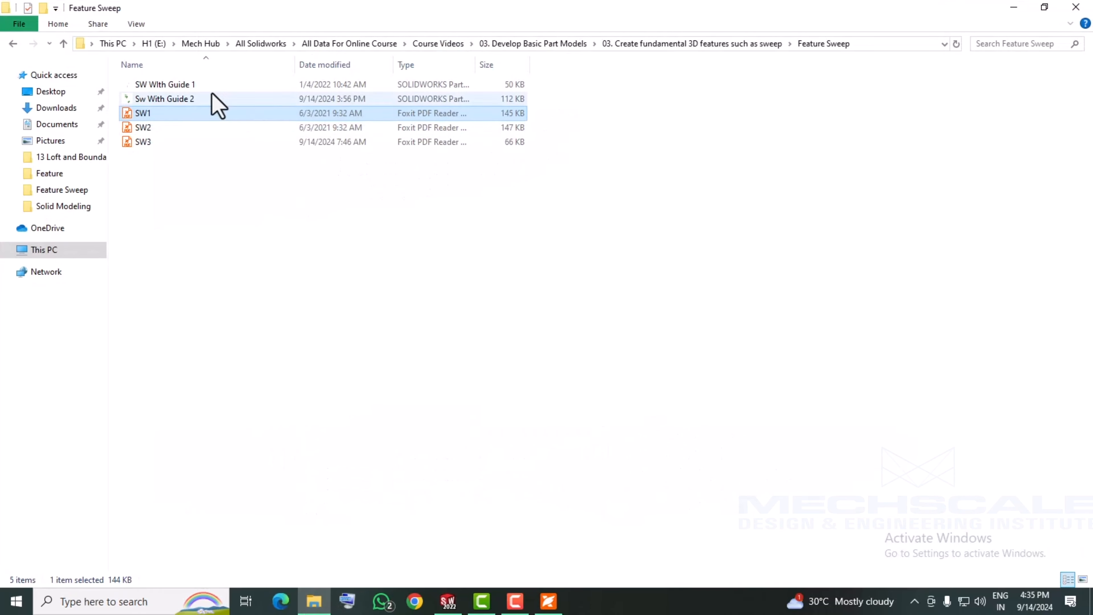
{"action": "double_click", "coordinate": [163, 128]}
{"action": "scroll", "coordinate": [607, 310], "scroll_direction": "down", "scroll_amount": 4}
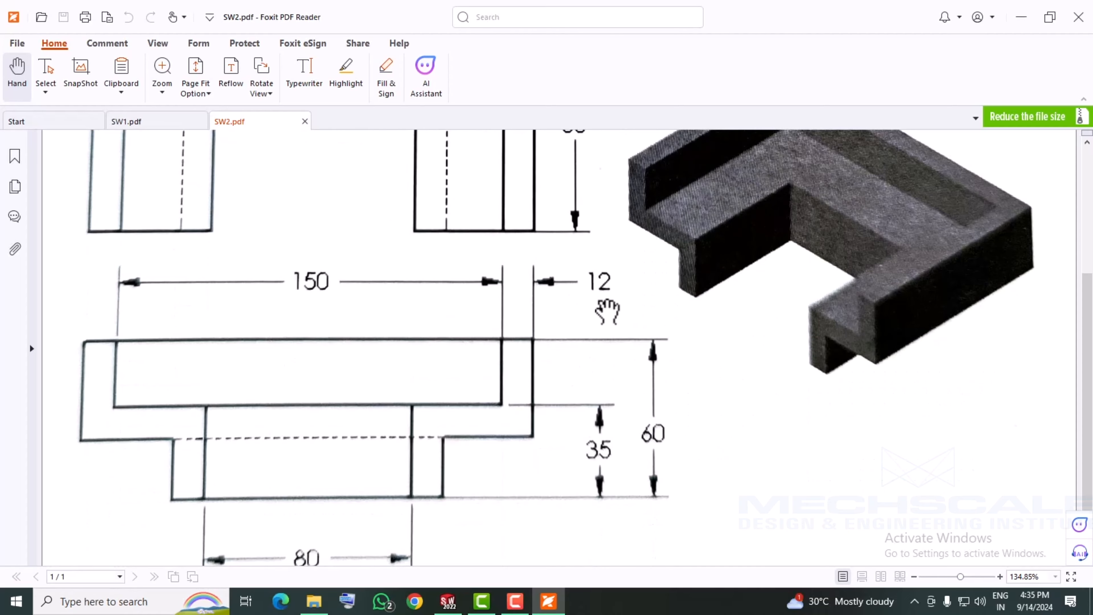
{"action": "scroll", "coordinate": [607, 311], "scroll_direction": "up", "scroll_amount": 2}
{"action": "scroll", "coordinate": [536, 420], "scroll_direction": "up", "scroll_amount": 2}
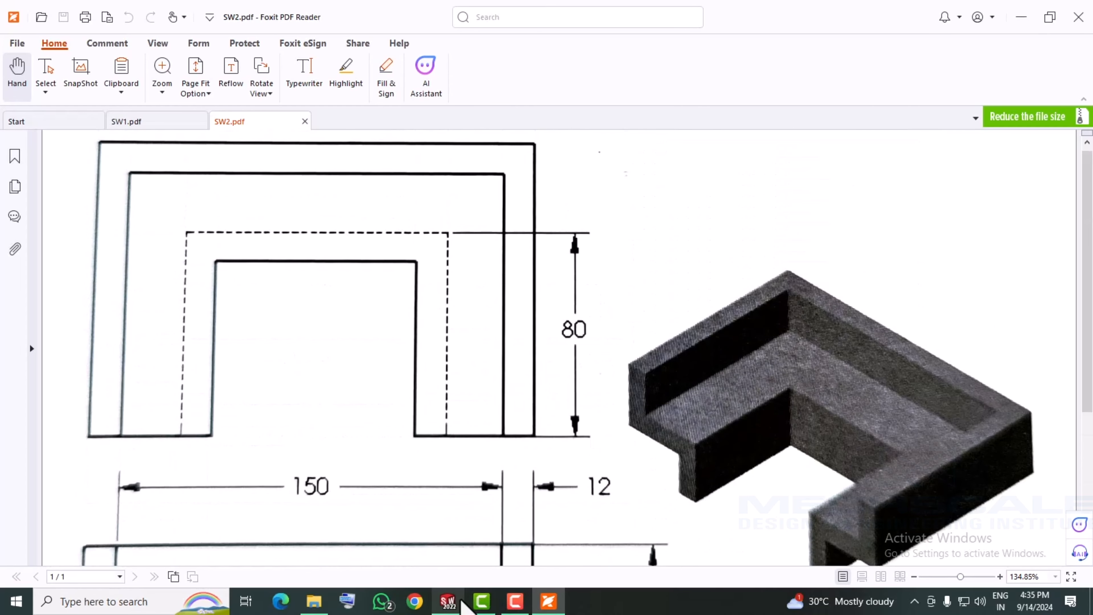
Step: Switch back to SOLIDWORKS and open the sw2 part containing the stepped profile and path sketches
{"action": "left_click", "coordinate": [448, 602]}
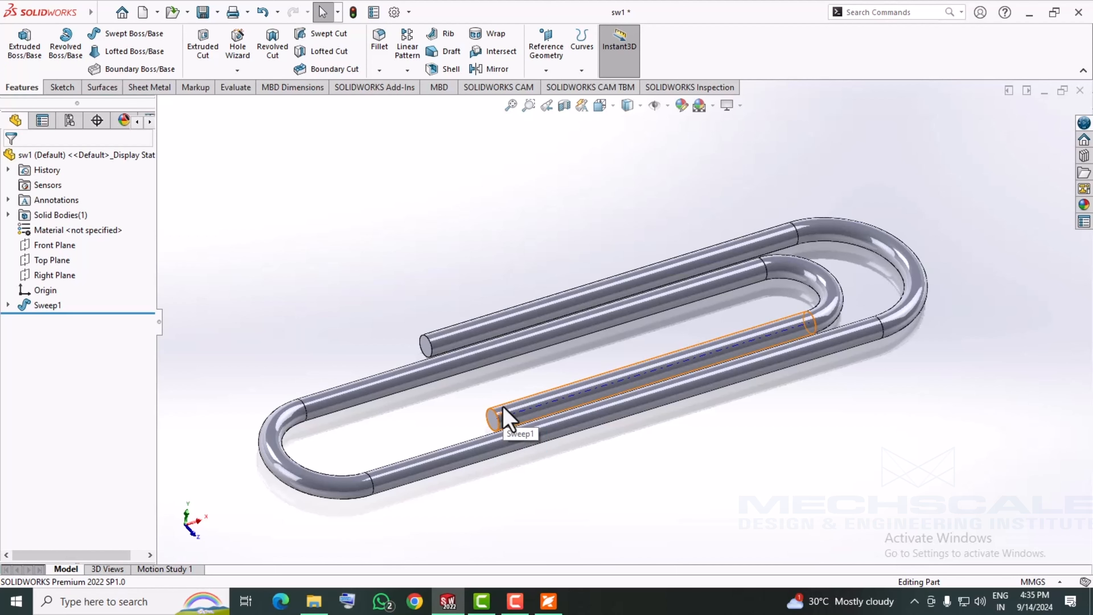
{"action": "key", "text": "ctrl+o"}
{"action": "key", "text": "Escape"}
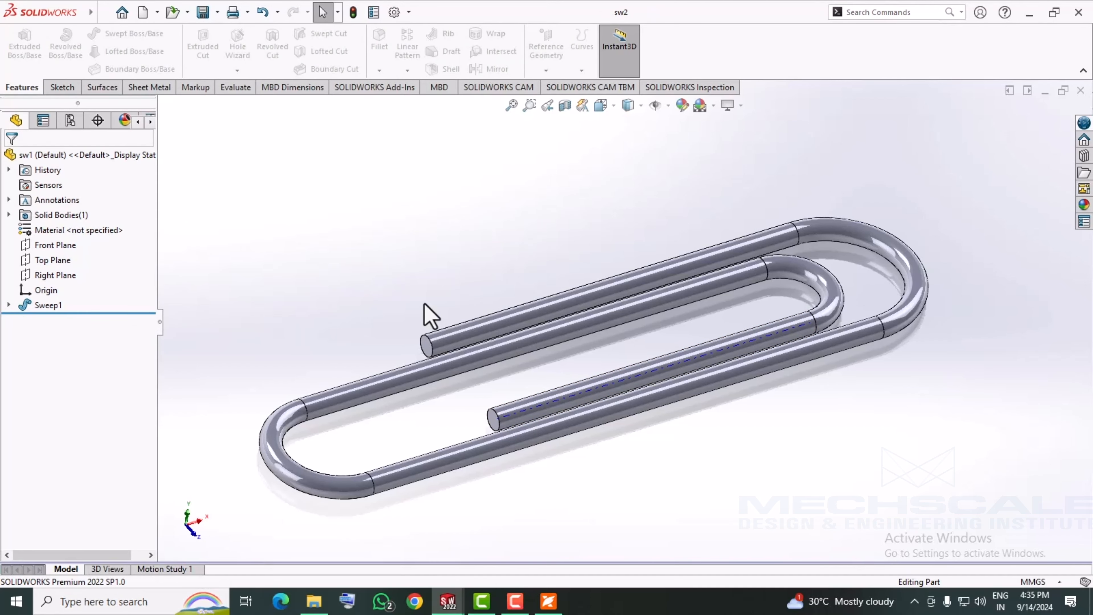
{"action": "middle_click_drag", "start_coordinate": [512, 371], "coordinate": [543, 415]}
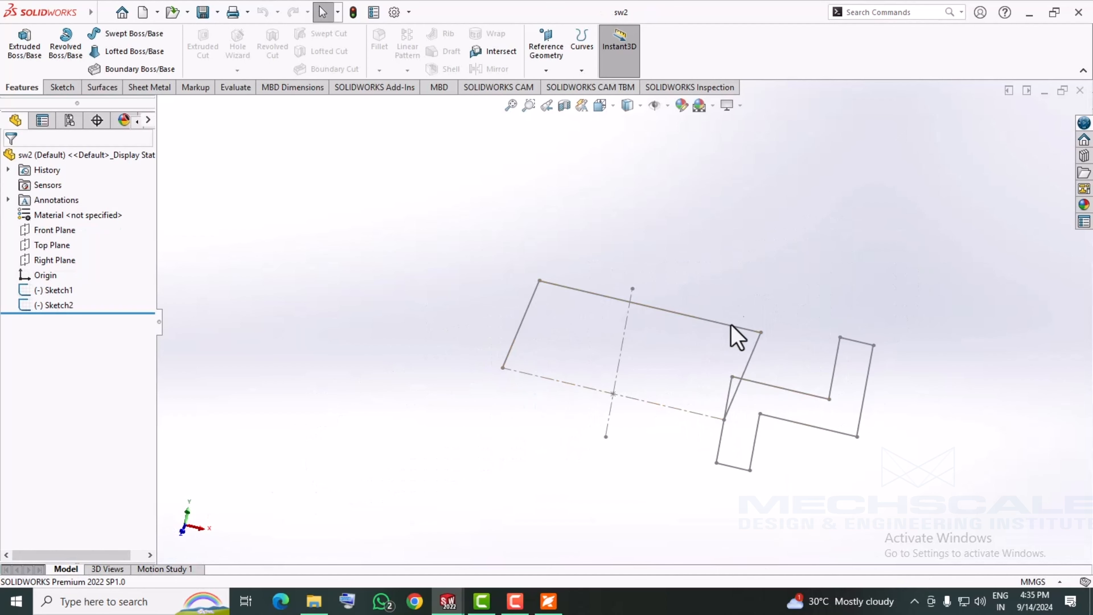
Step: Review the top and front views of the U-shaped part in SW2.pdf and return to the sw2 part in SOLIDWORKS
{"action": "left_click", "coordinate": [549, 601]}
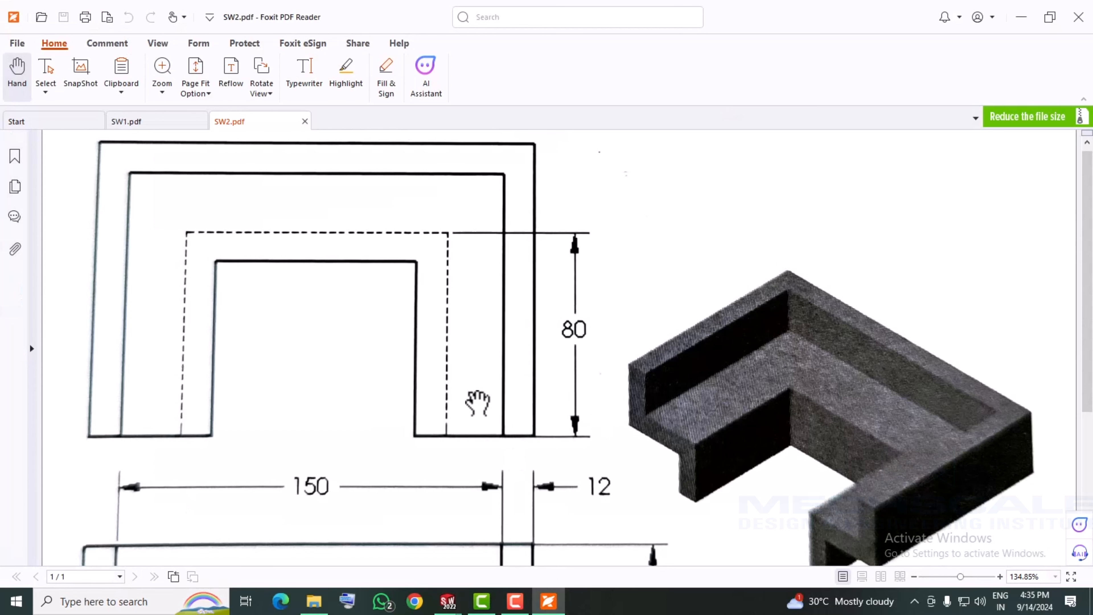
{"action": "scroll", "coordinate": [477, 402], "scroll_direction": "down", "scroll_amount": 5}
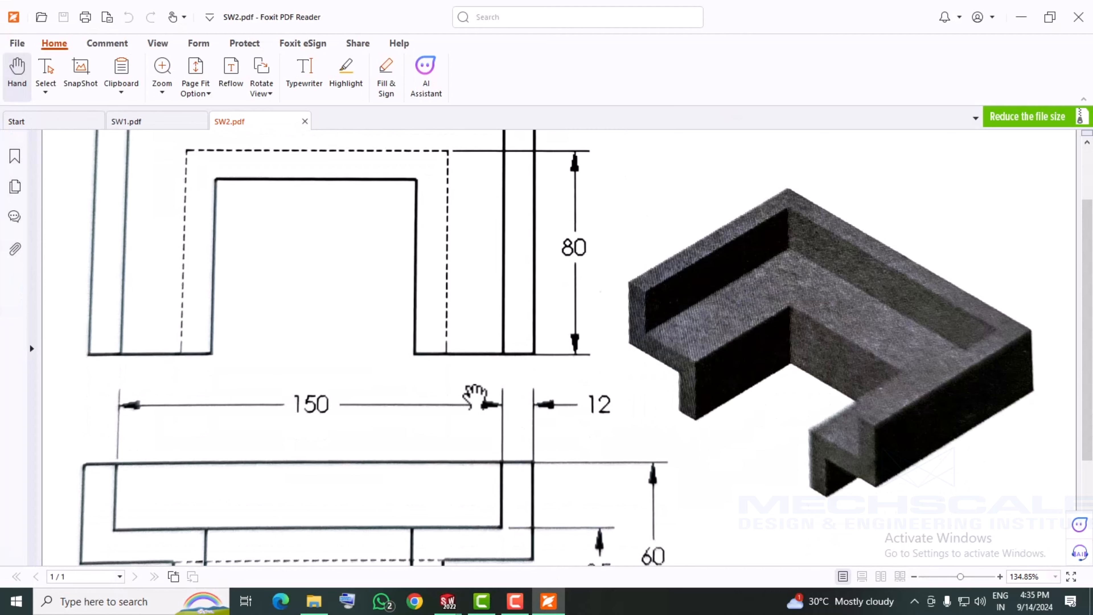
{"action": "scroll", "coordinate": [475, 396], "scroll_direction": "up", "scroll_amount": 4}
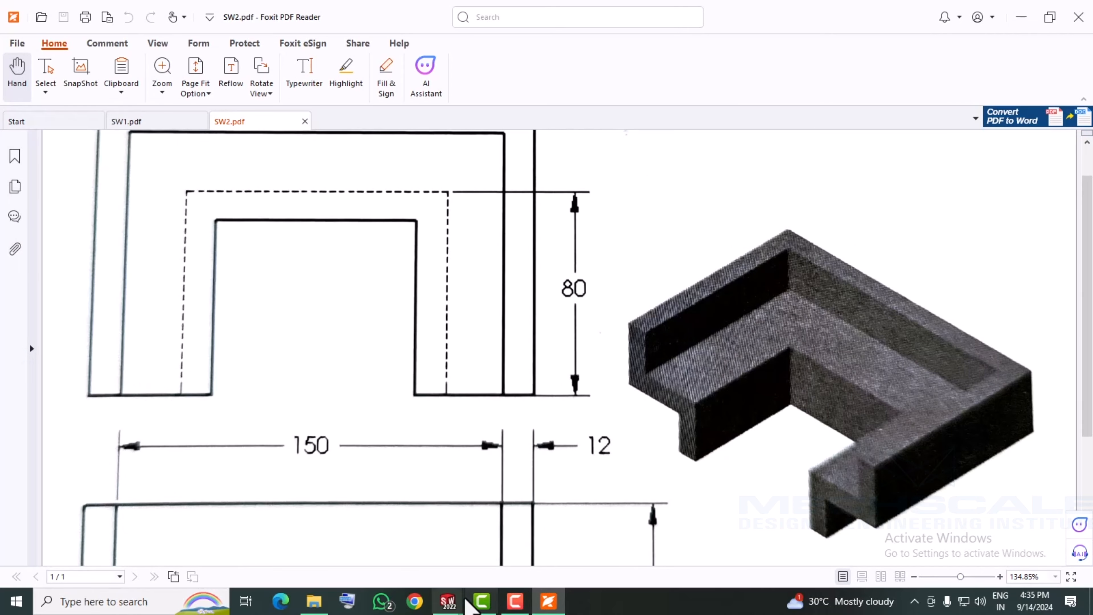
{"action": "mouse_move", "coordinate": [459, 602]}
{"action": "left_click", "coordinate": [523, 552]}
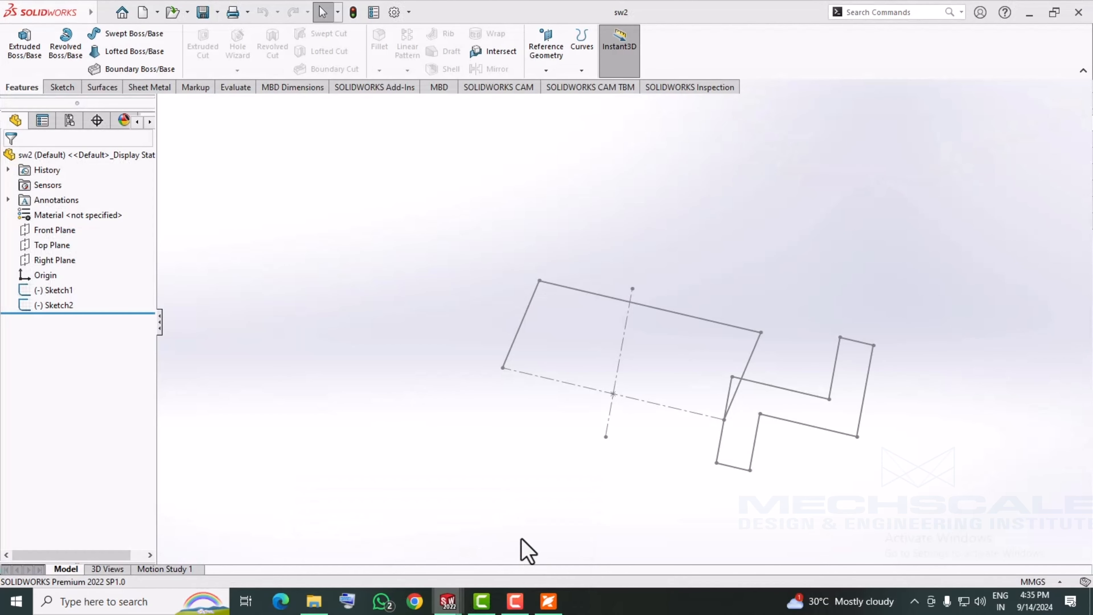
Step: Create a Swept Boss/Base with the stepped Sketch1 as the profile and the three-sided Sketch2 as the path
{"action": "left_click", "coordinate": [123, 34]}
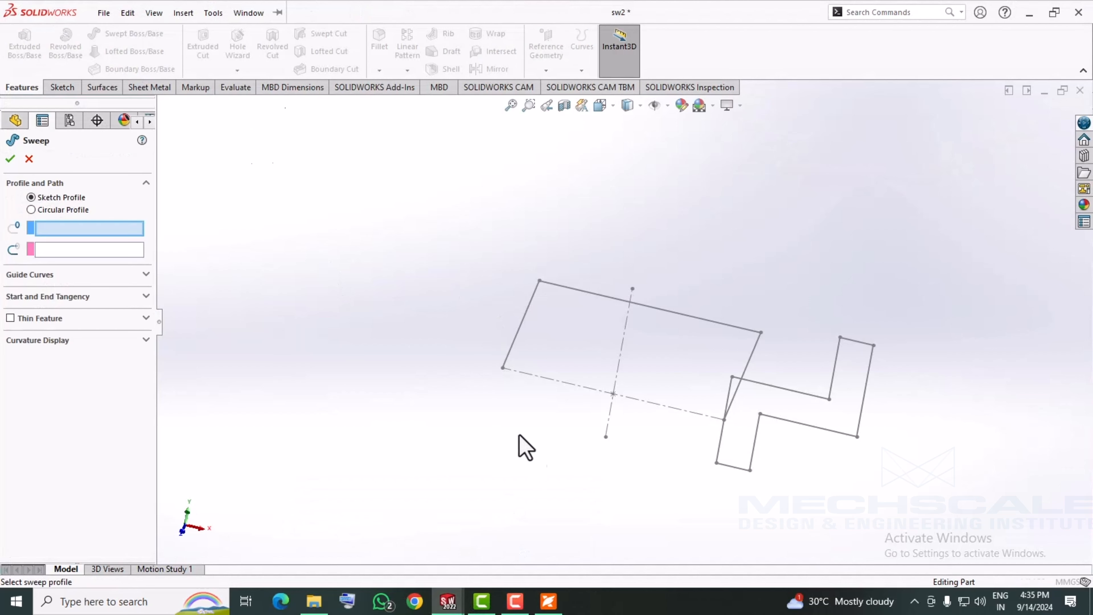
{"action": "left_click", "coordinate": [719, 453]}
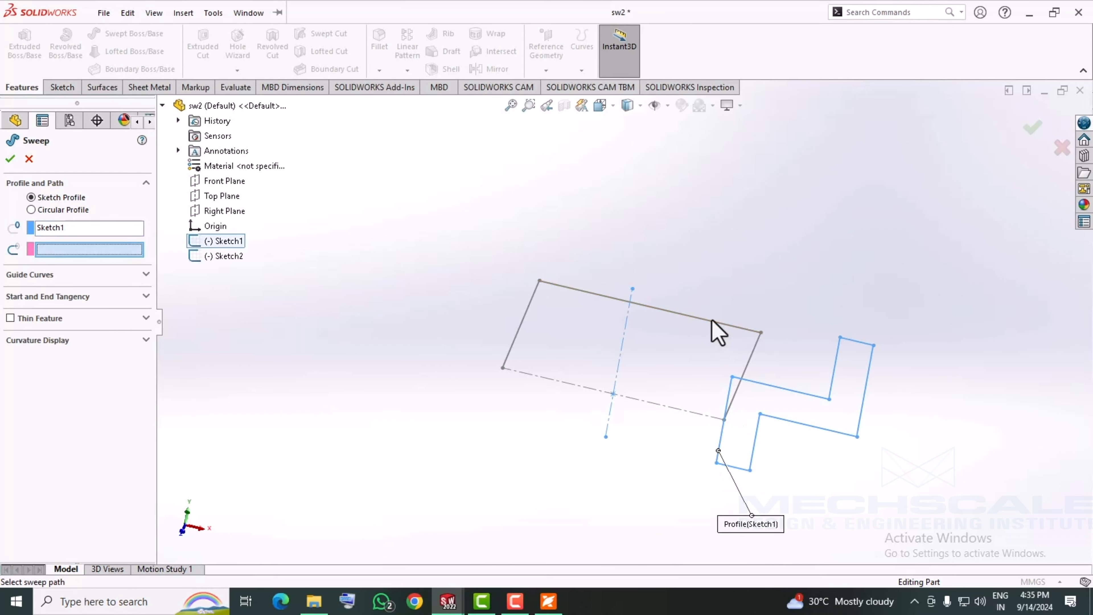
{"action": "left_click", "coordinate": [711, 322]}
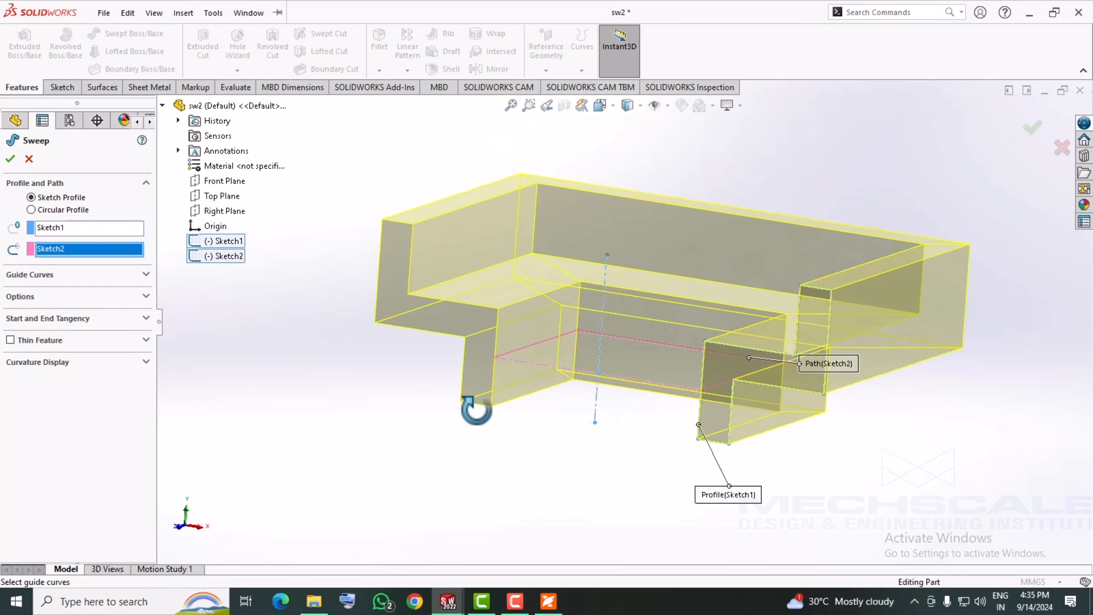
{"action": "left_click", "coordinate": [10, 159]}
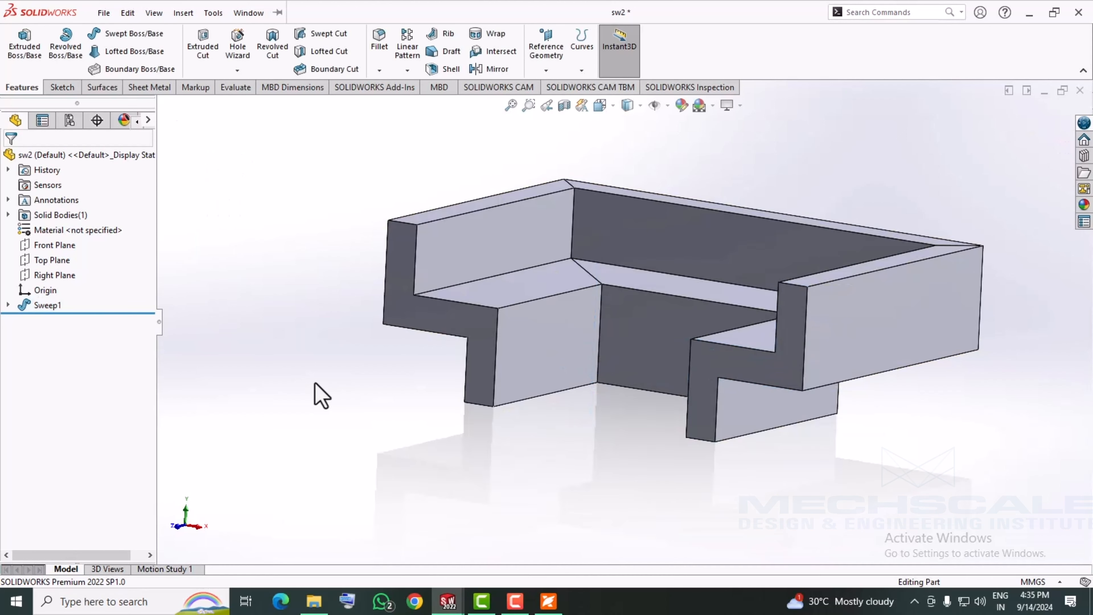